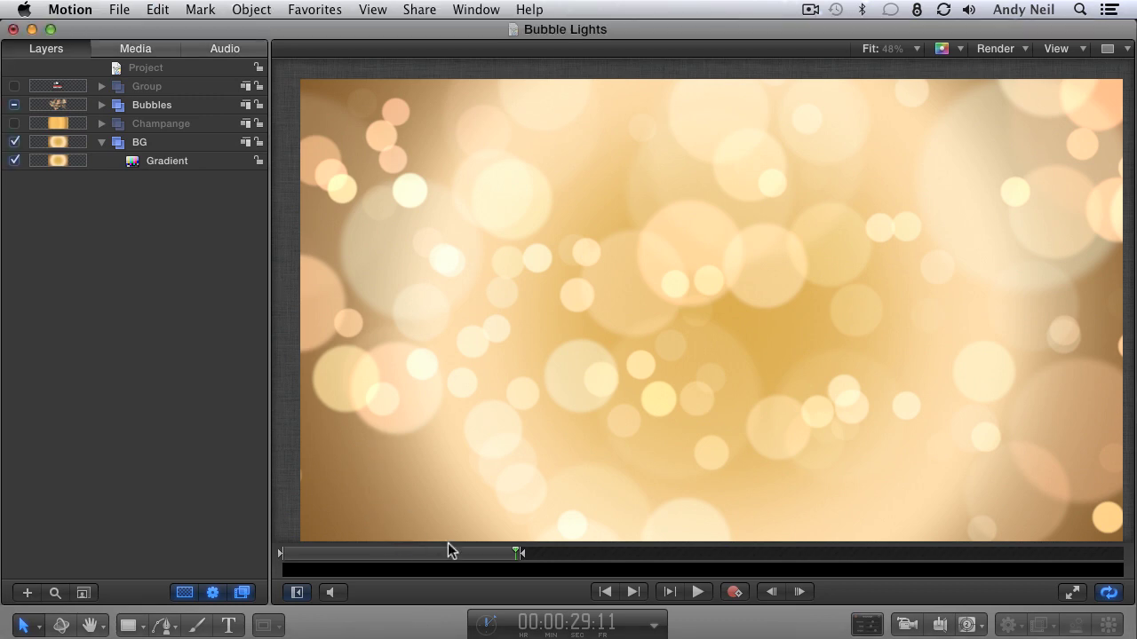
Preview the Bubble Lights animation, then bring up the new-project chooser
left_click_drag(448, 551, 417, 554)
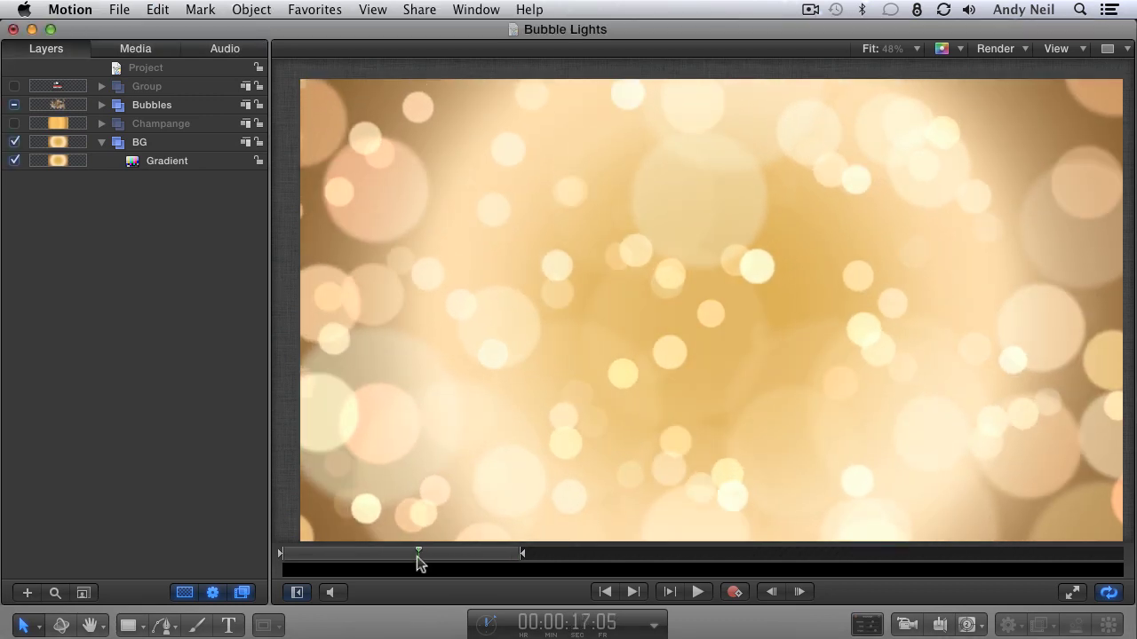
key("space")
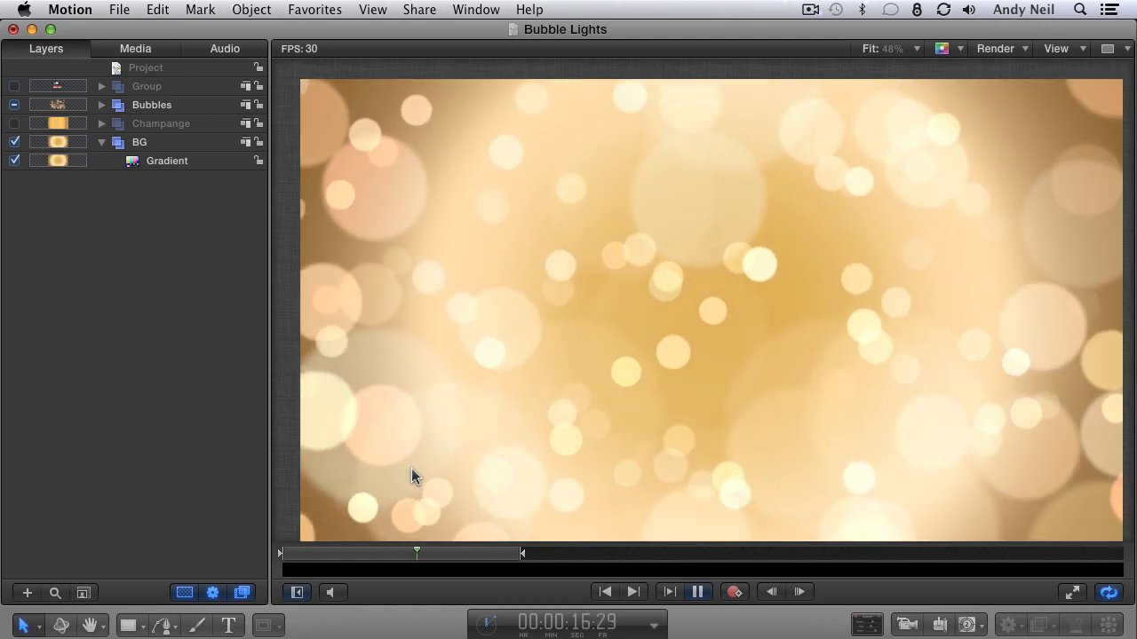
key("space")
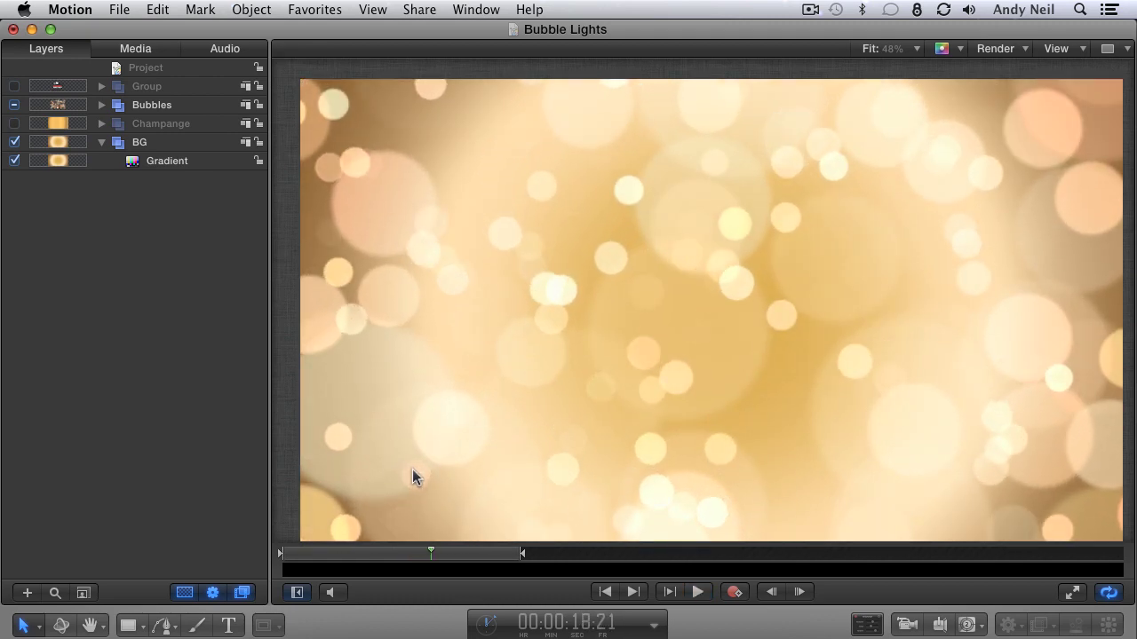
key("ctrl+Down")
Create a 30-second Broadcast HD 1080 project, show the File Browser and fit the canvas
left_click(663, 343)
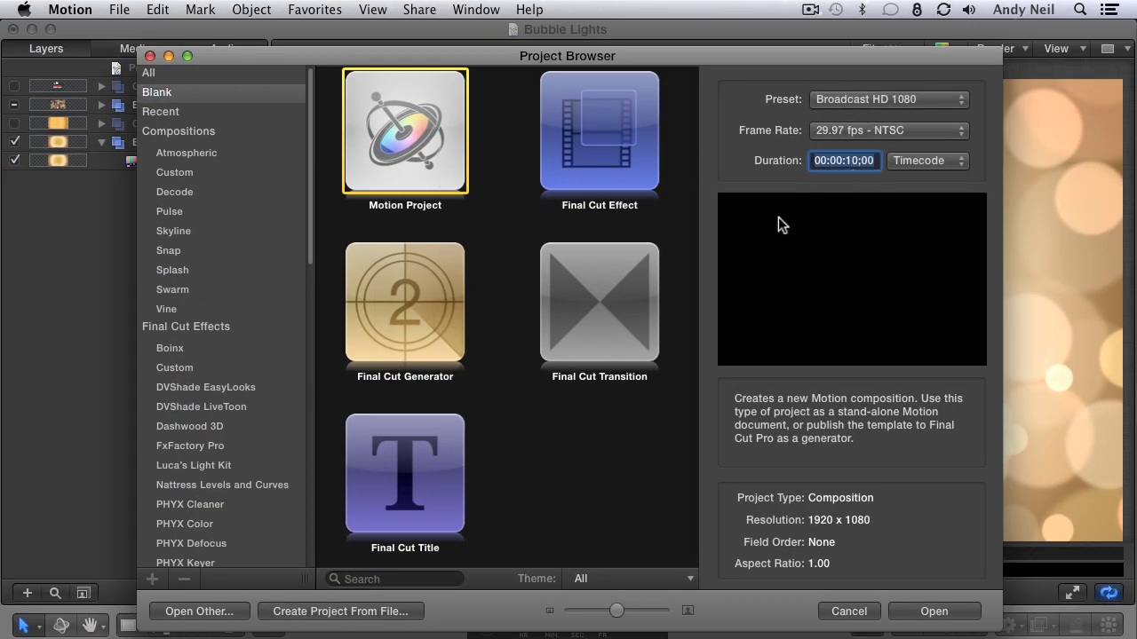
type("30.")
key("Return")
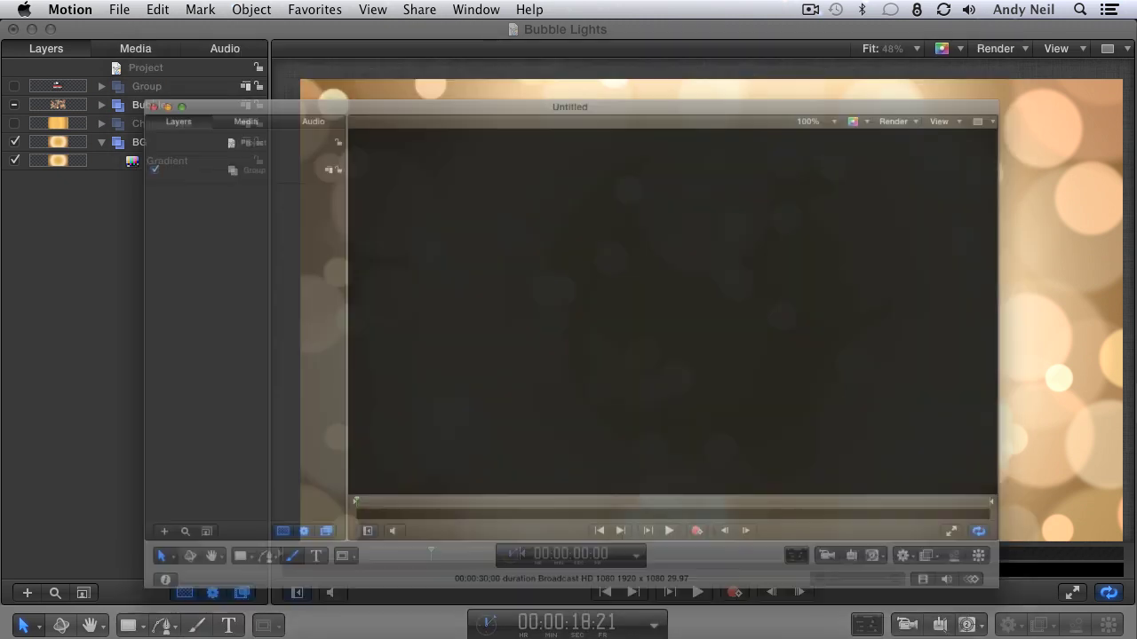
key("super+1")
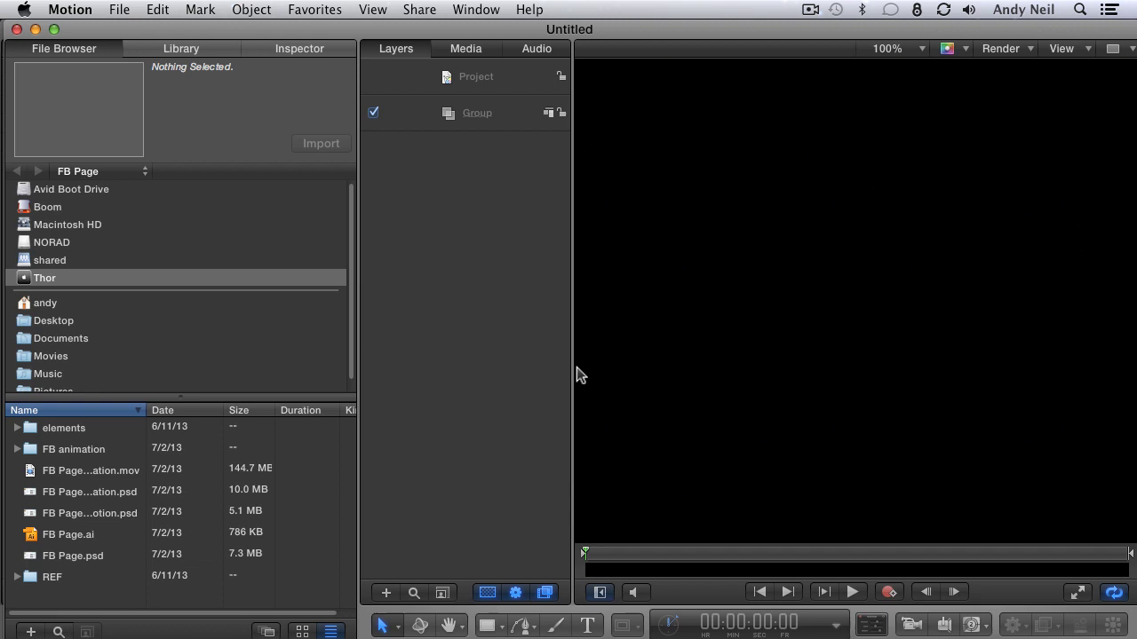
key("shift+z")
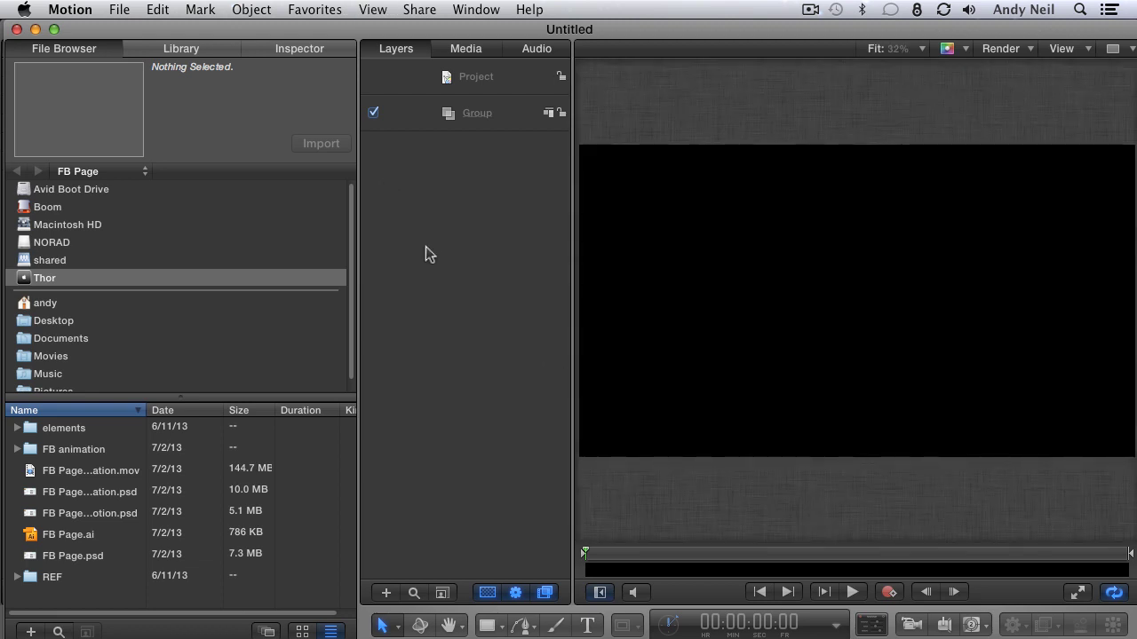
Add a Gradient generator from the Library's Generators into the Layers list
left_click(196, 49)
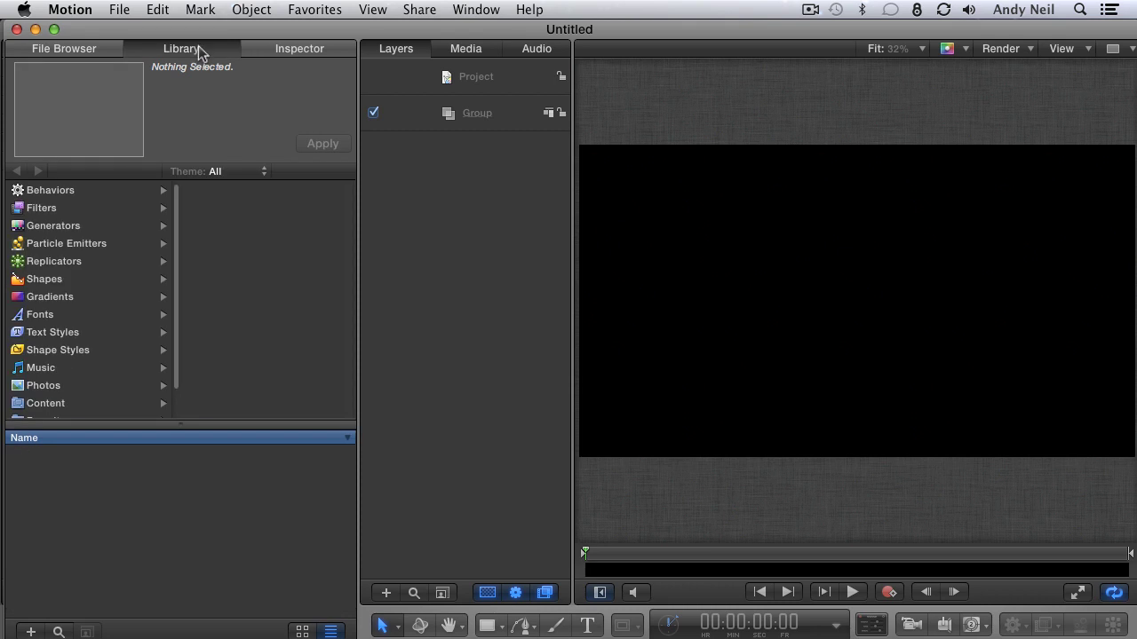
left_click(98, 226)
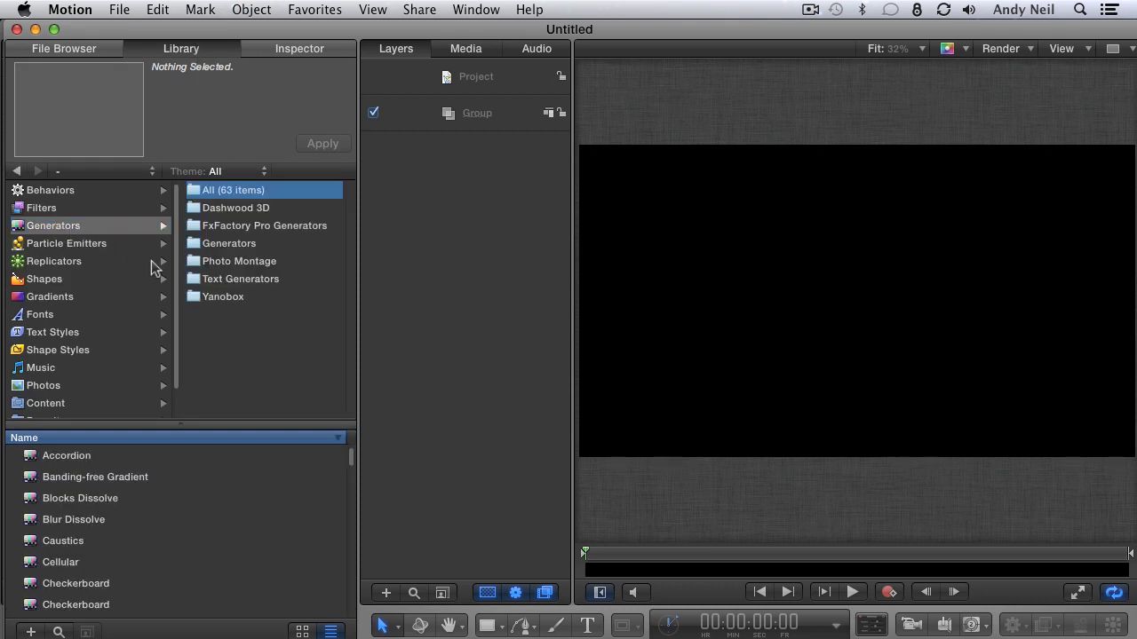
scroll(354, 460, "down", 10)
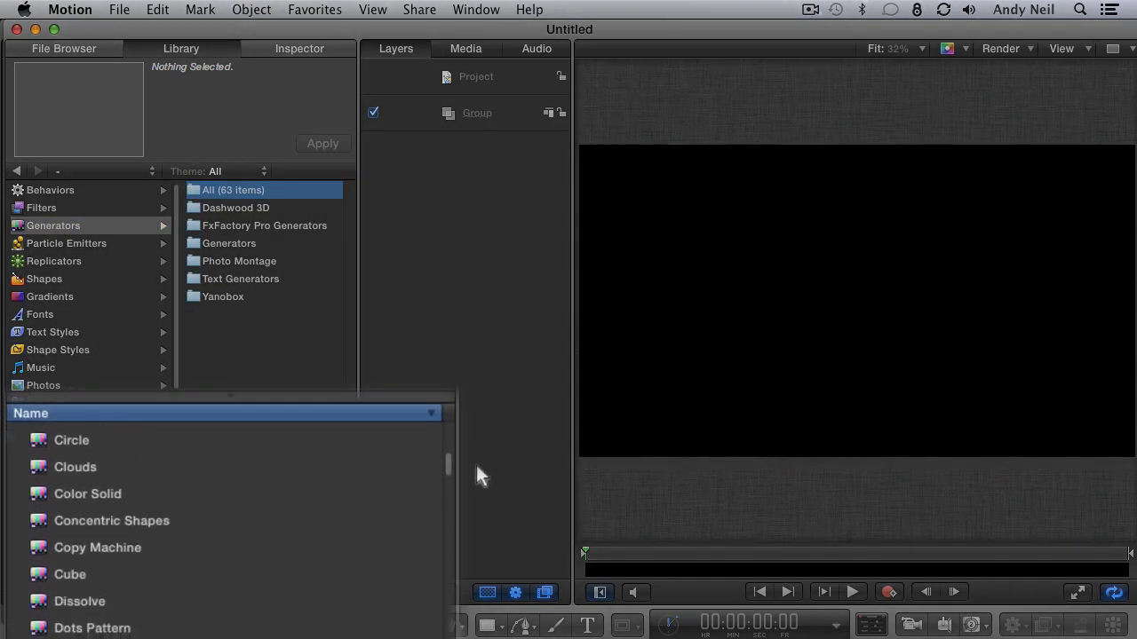
scroll(476, 495, "down", 3)
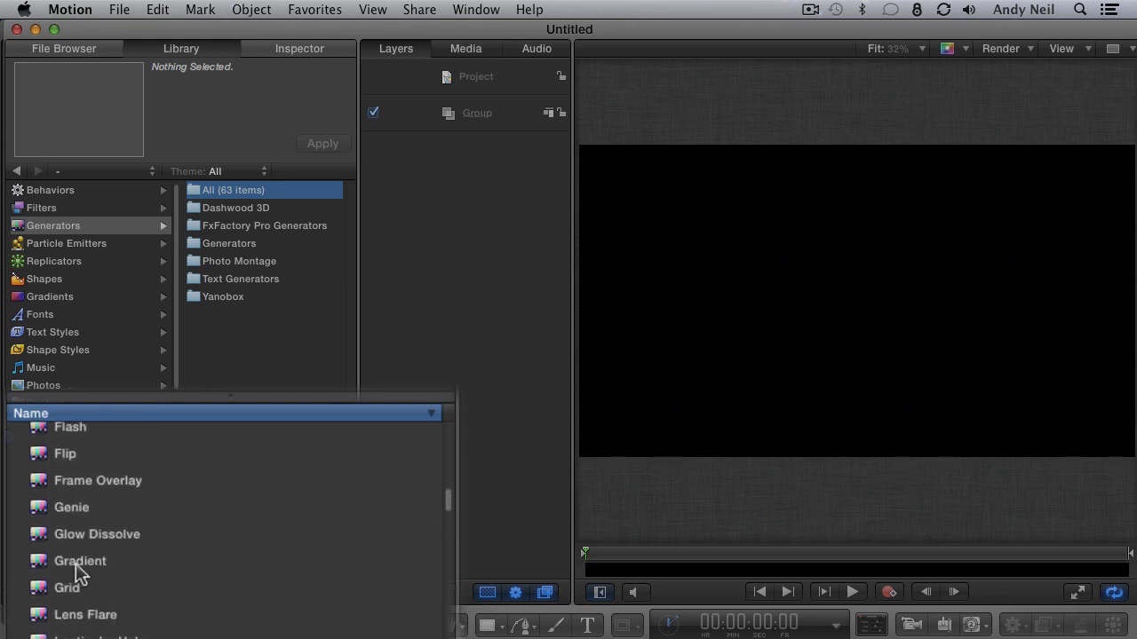
left_click_drag(56, 561, 470, 142)
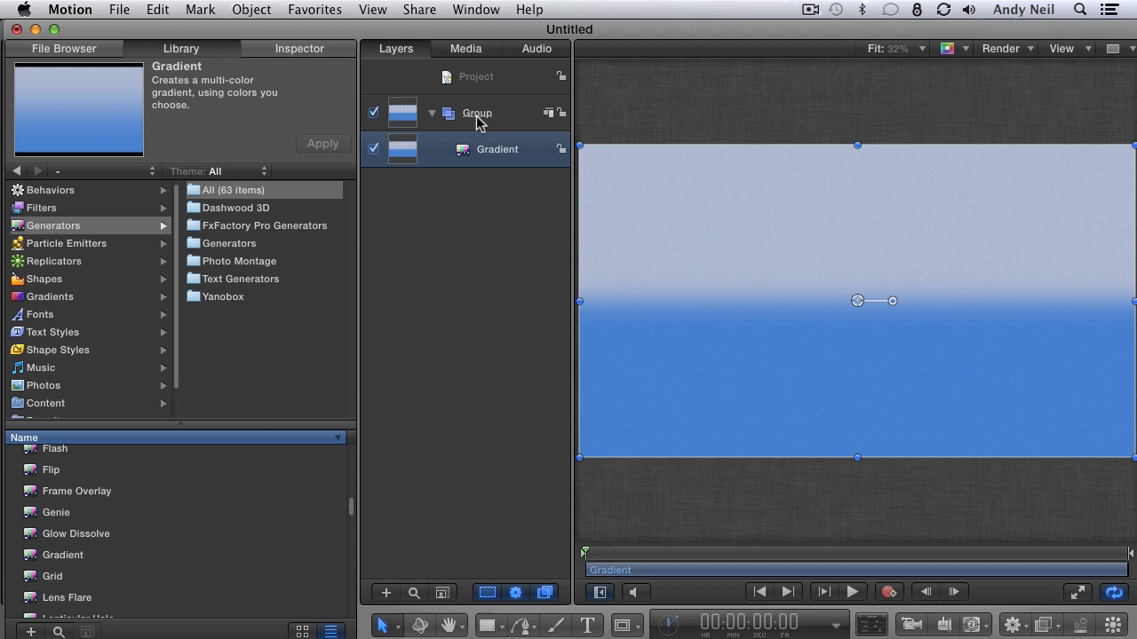
Rename the group to 'background' and select the Gradient layer
double_click(474, 117)
type("backg")
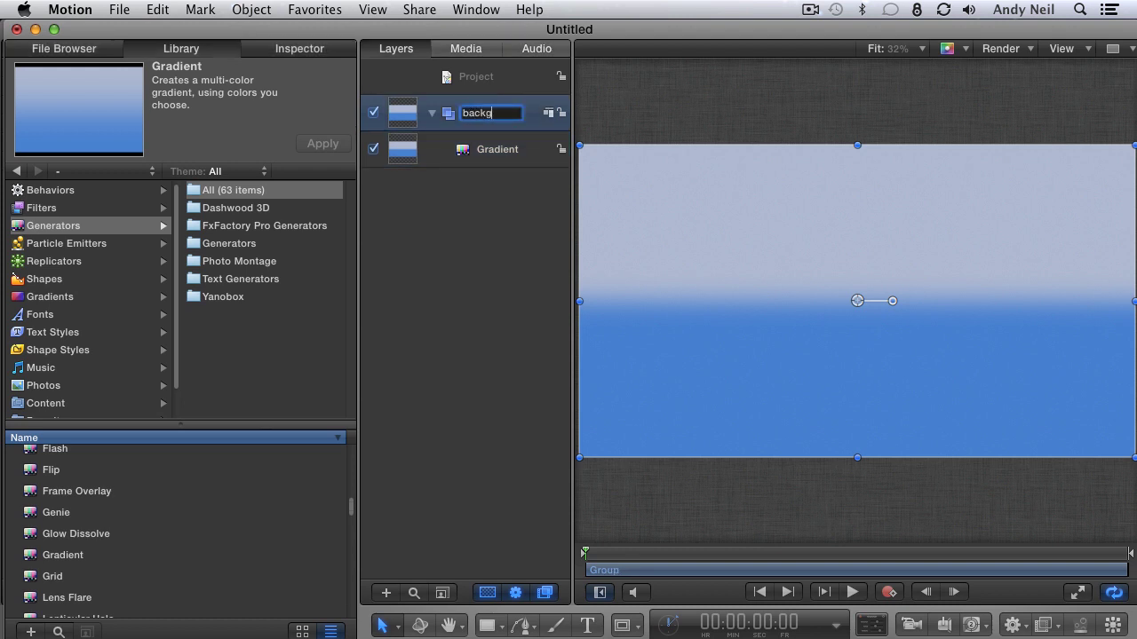
type("round")
key("Return")
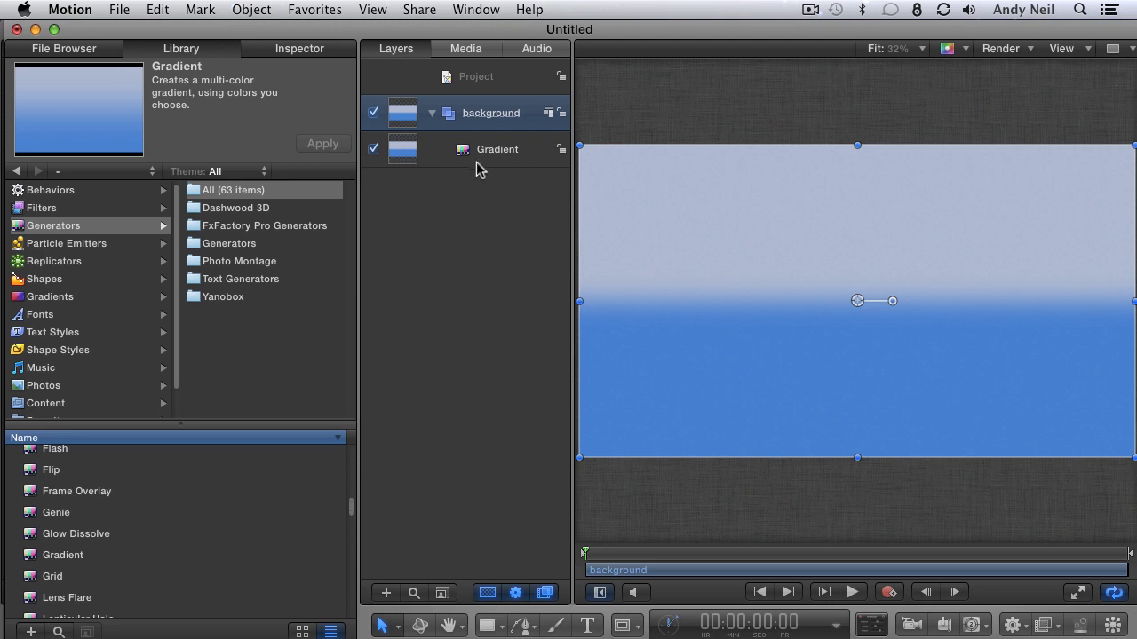
left_click(481, 167)
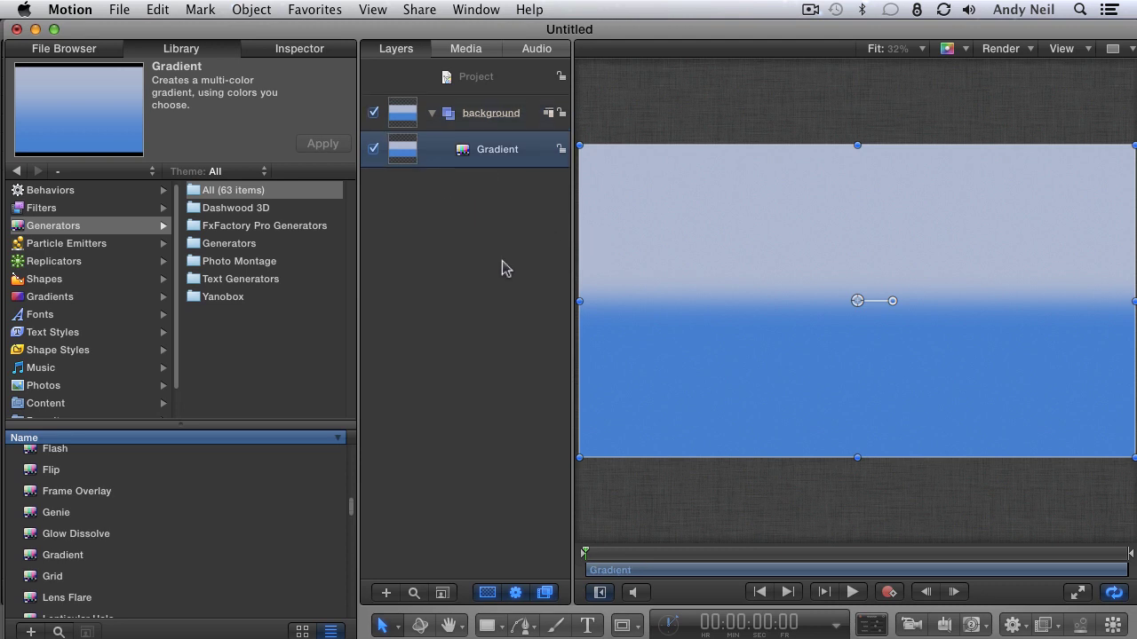
Set the Gradient generator's type to Radial in the inspector
key("F4")
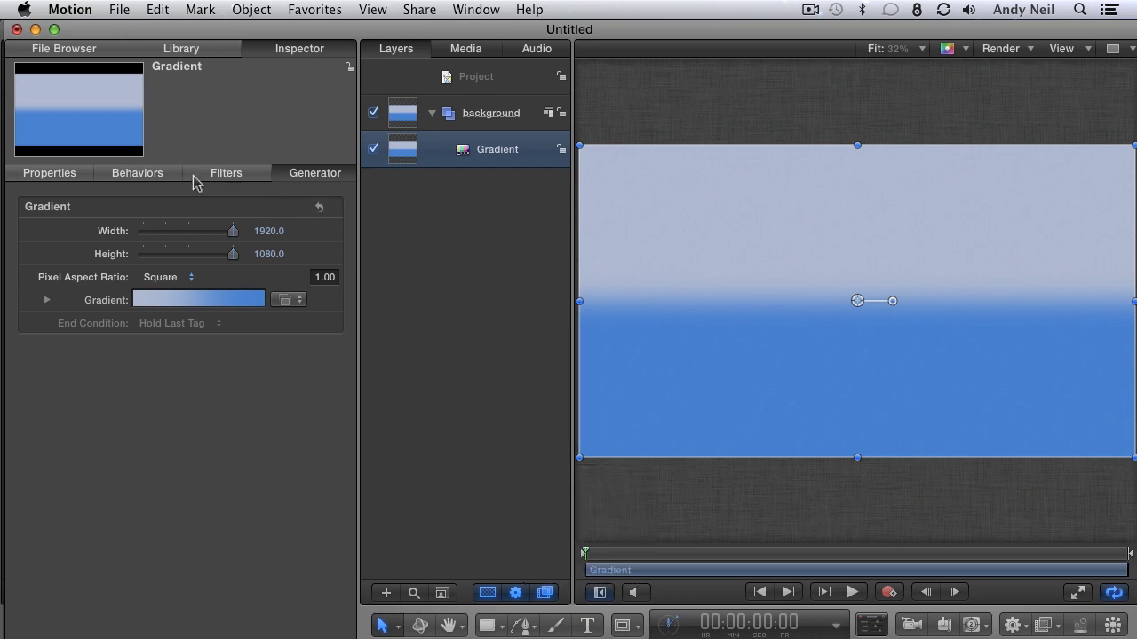
mouse_move(106, 300)
left_click(48, 301)
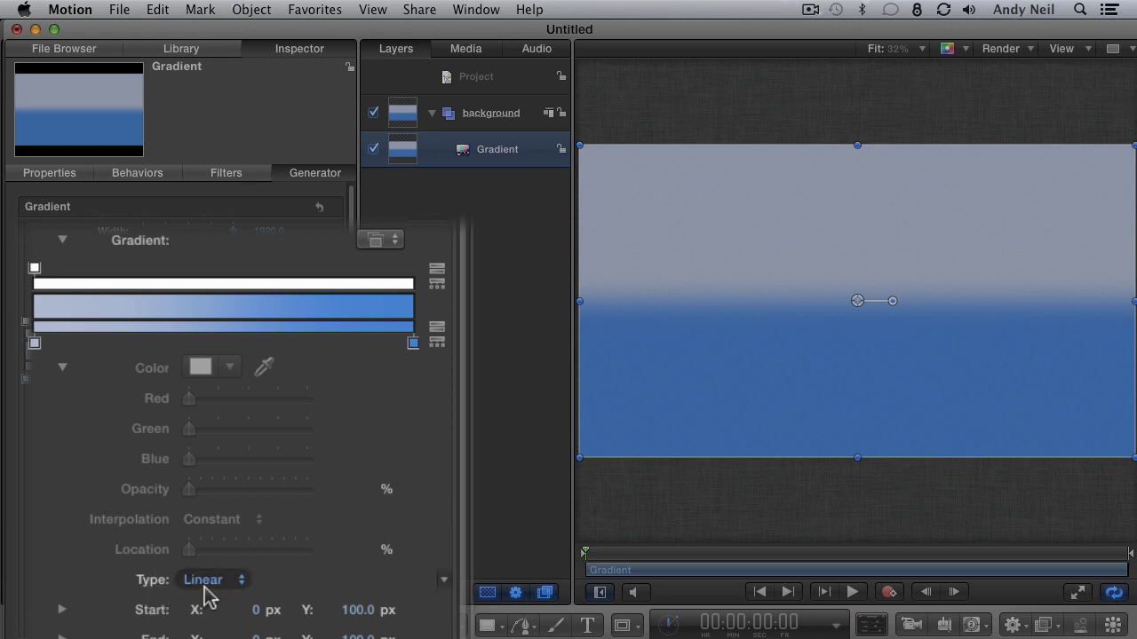
left_click(247, 590)
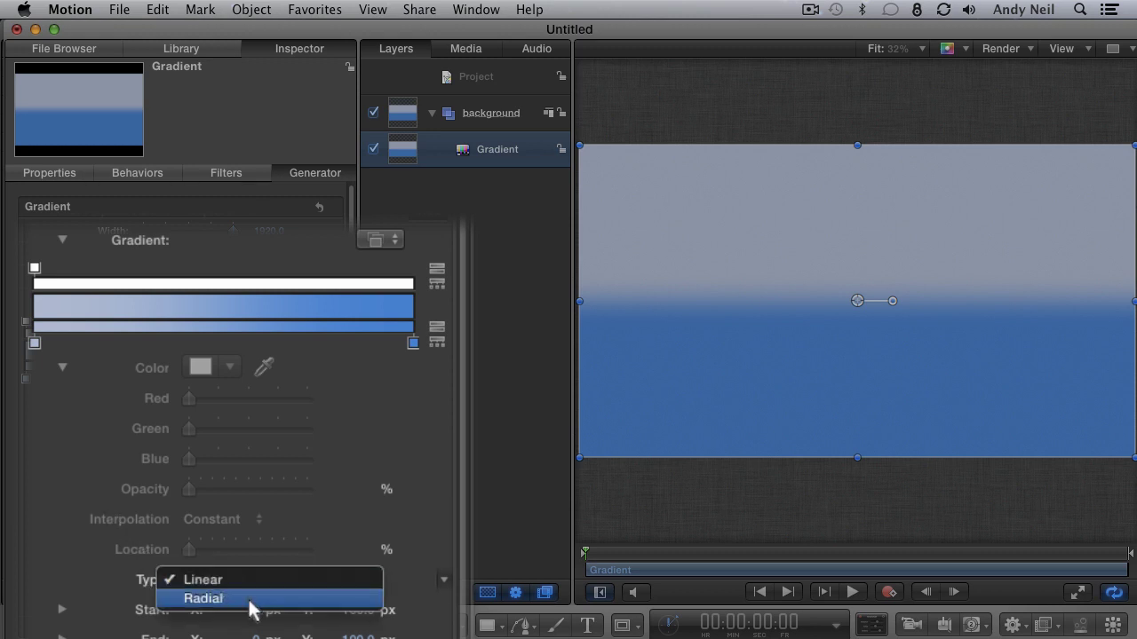
left_click(251, 608)
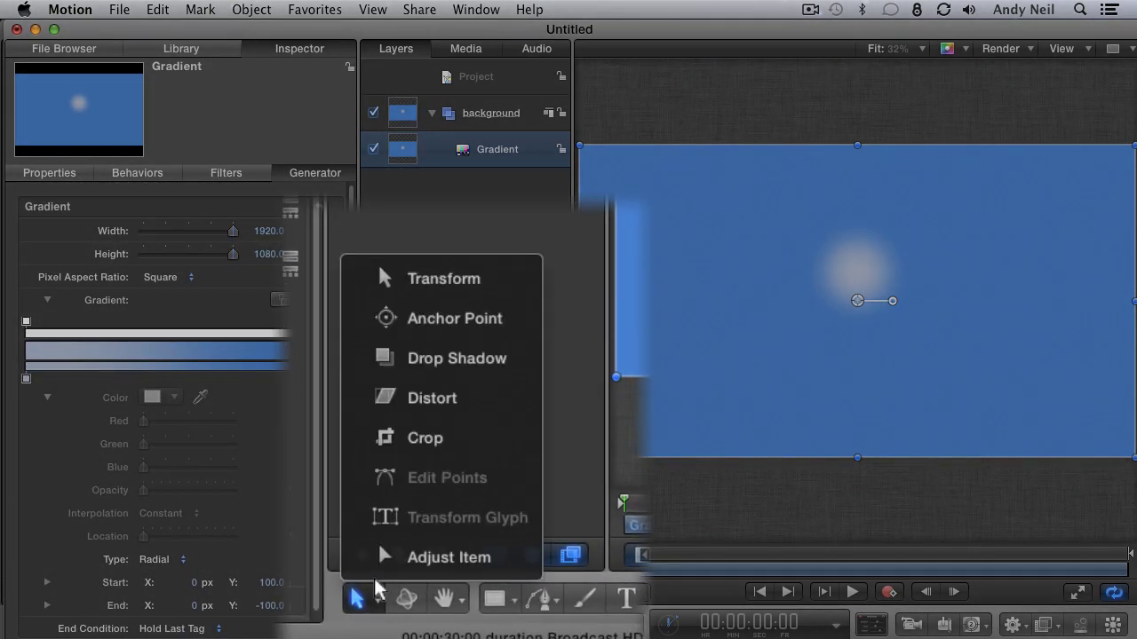
Drag the radial gradient's handles outward so it spreads to the frame corners
left_click(397, 625)
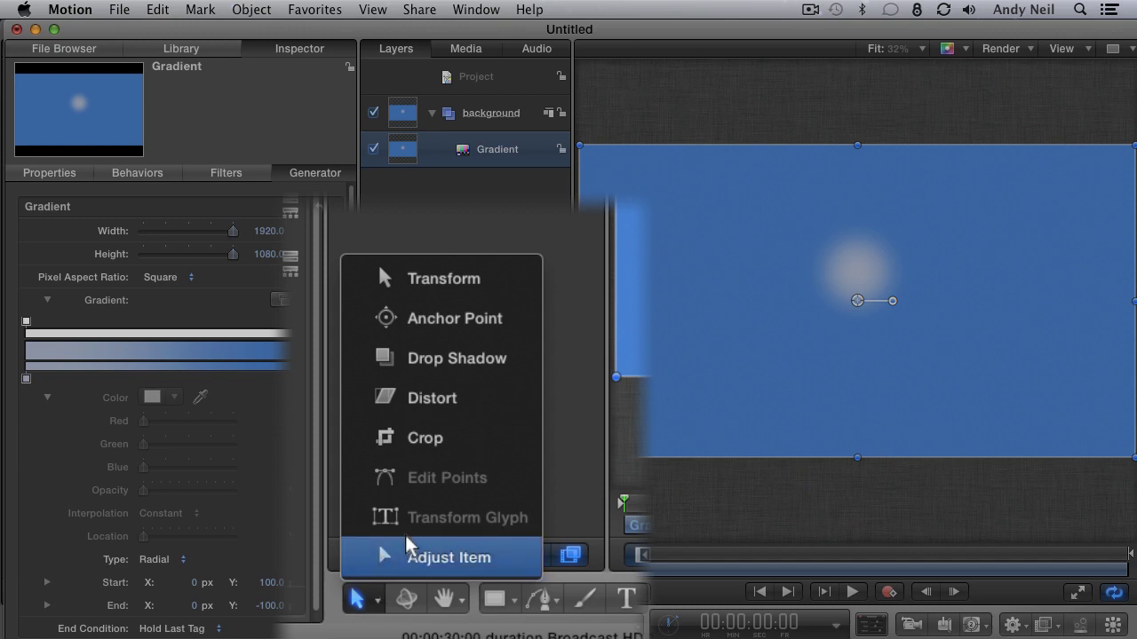
left_click(408, 547)
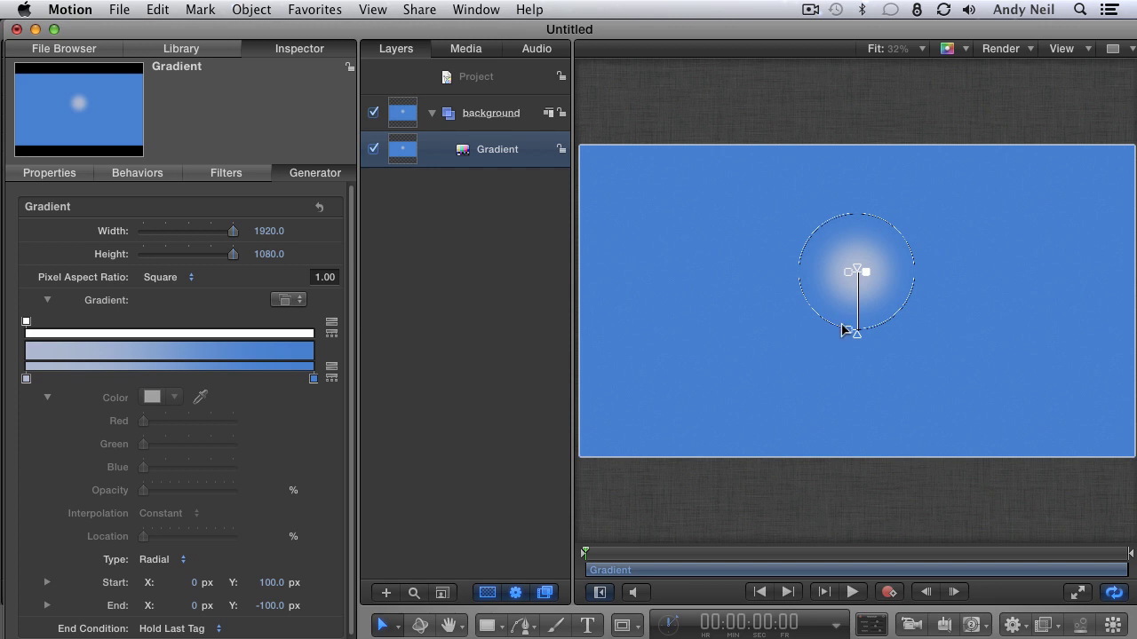
mouse_move(858, 271)
left_mouse_down()
mouse_move(862, 316)
mouse_move(579, 461)
left_mouse_up()
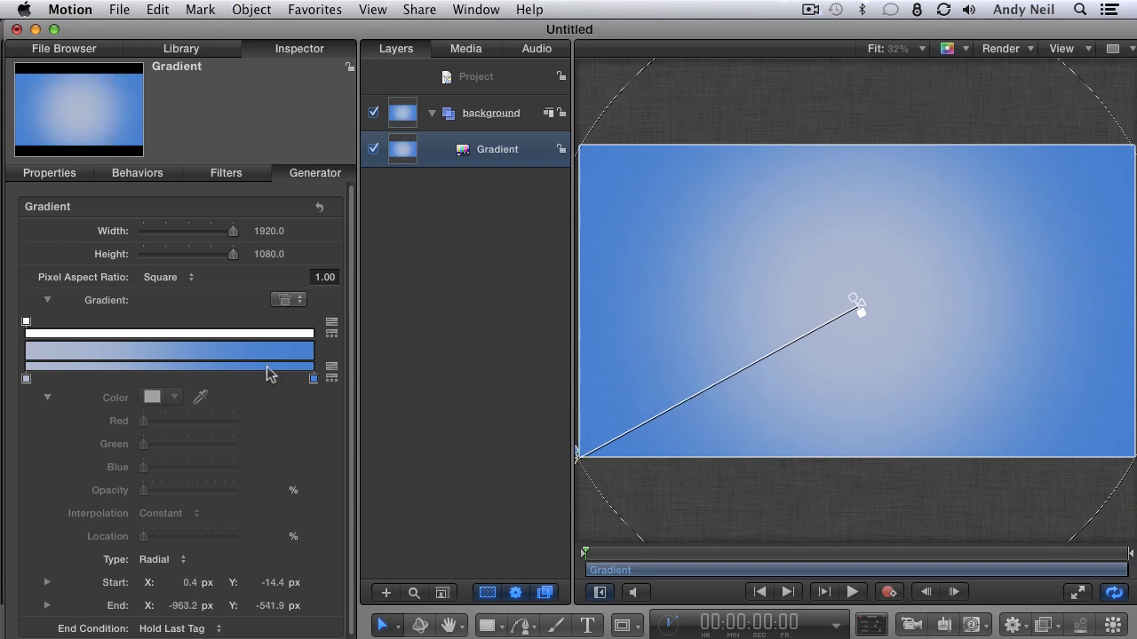
Change the gradient's centre colour to a bright saturated orange
left_click(26, 380)
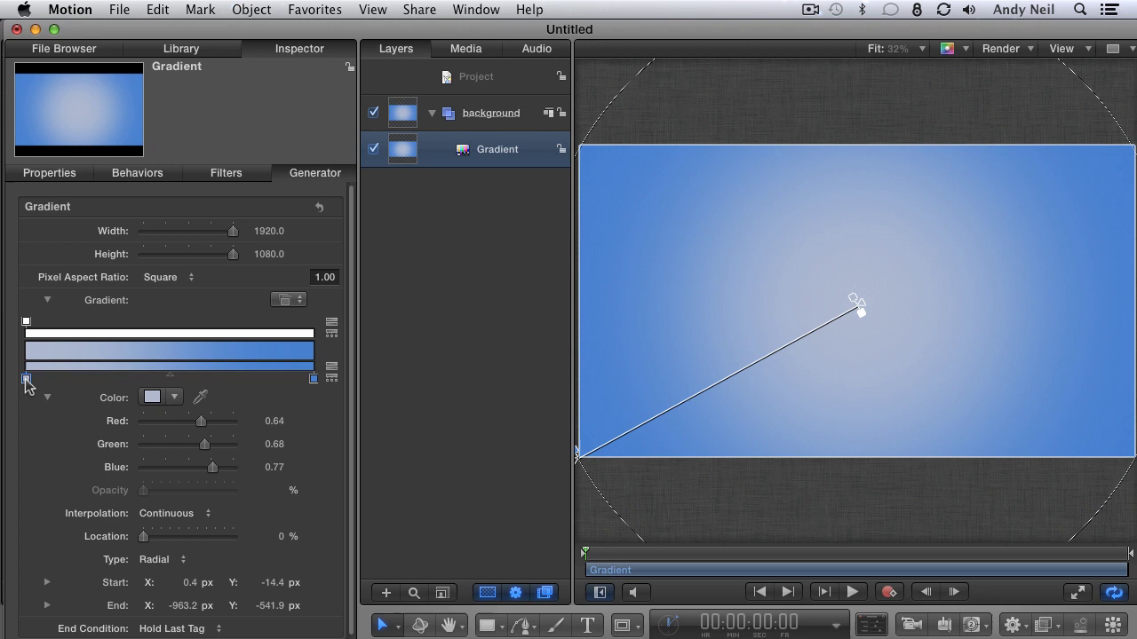
left_click(152, 399)
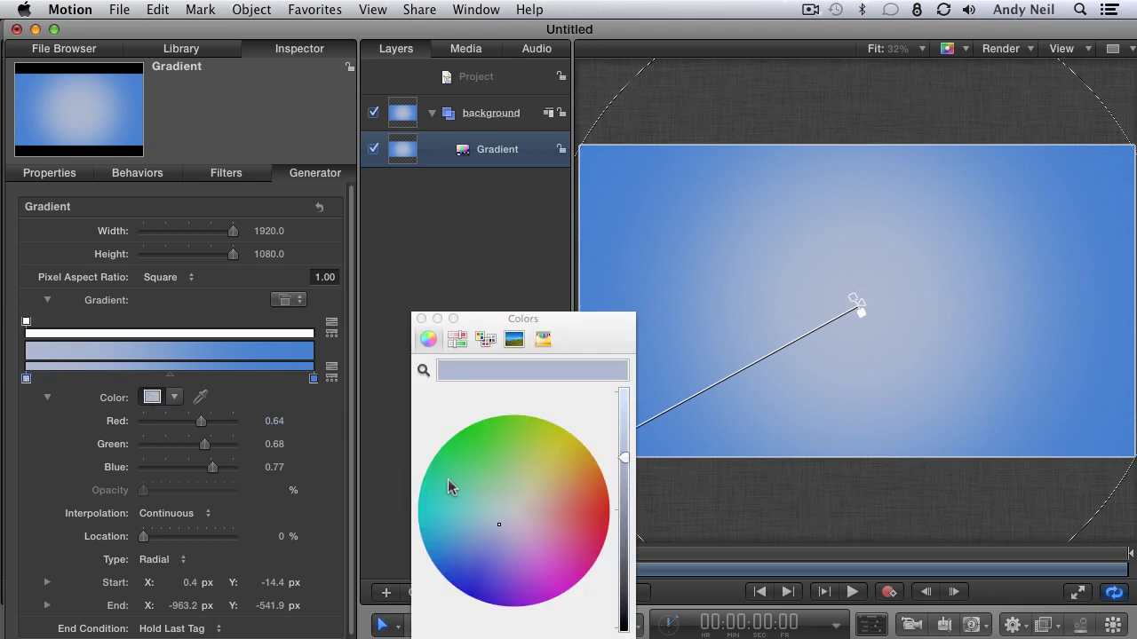
left_click(548, 490)
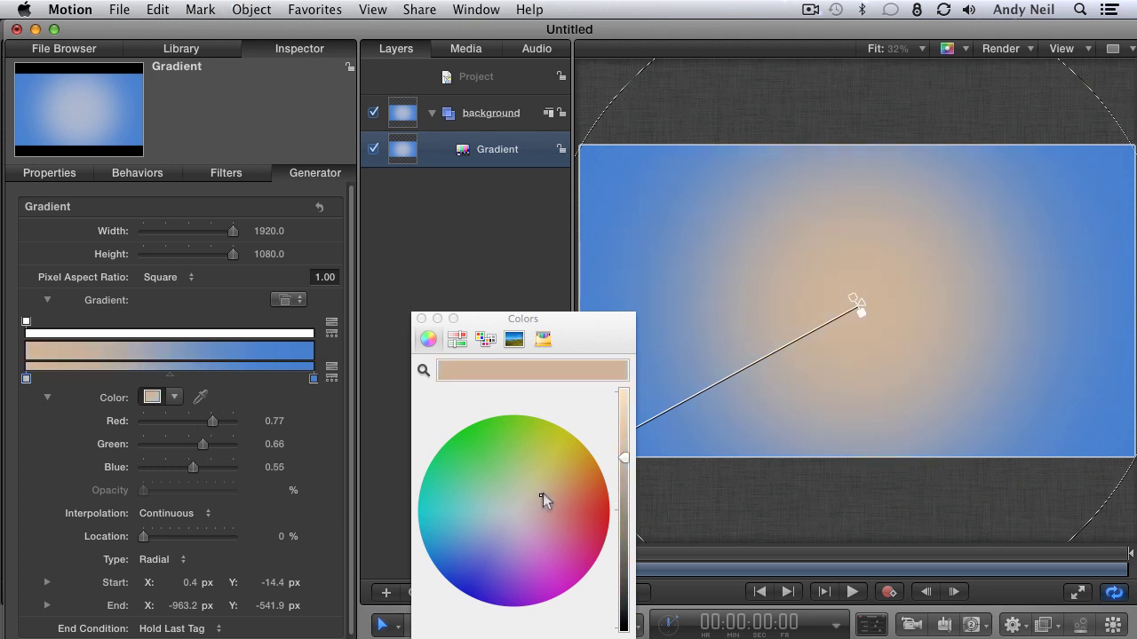
left_click_drag(625, 430, 625, 404)
left_click(566, 487)
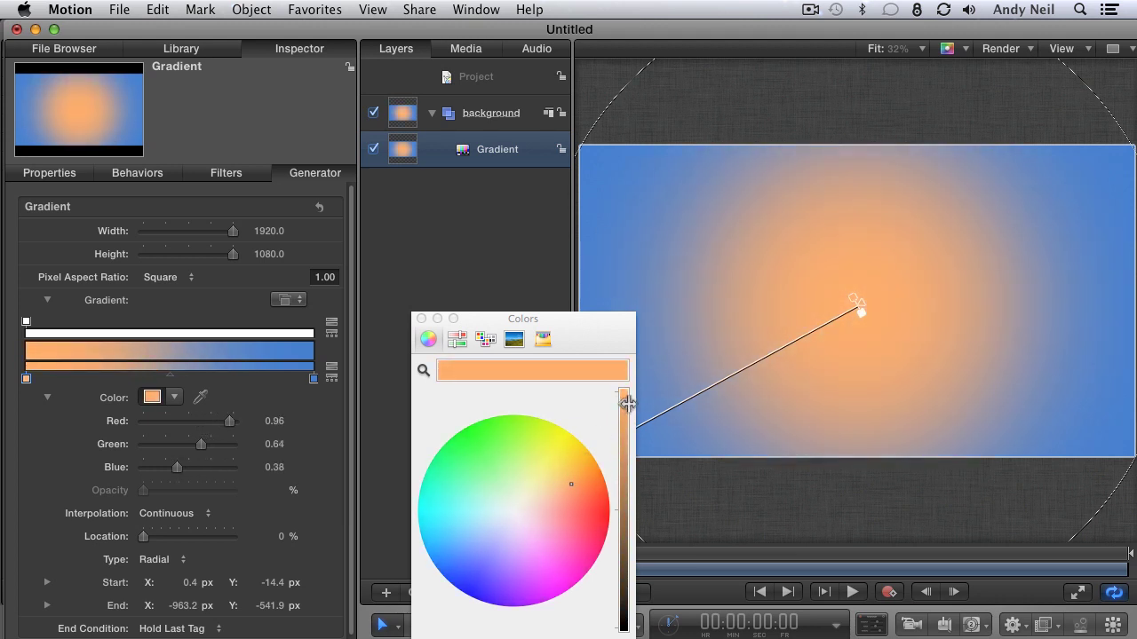
left_click_drag(624, 404, 623, 399)
Change the outer gradient colour from blue to a dark saturated brown
left_click(312, 378)
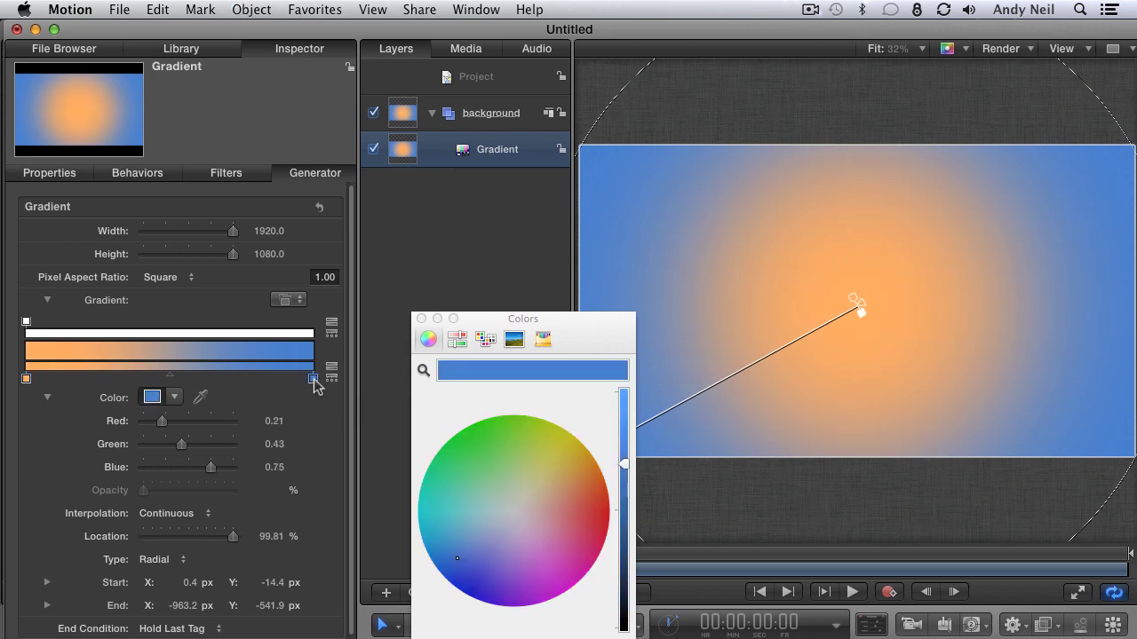
left_click(554, 498)
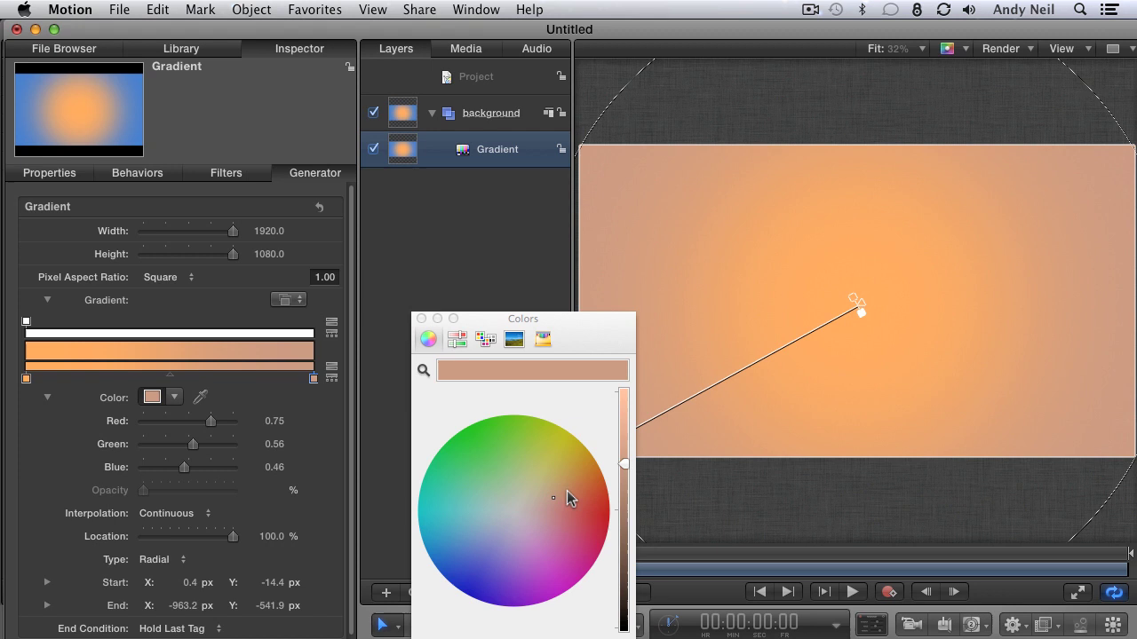
left_click_drag(623, 464, 624, 531)
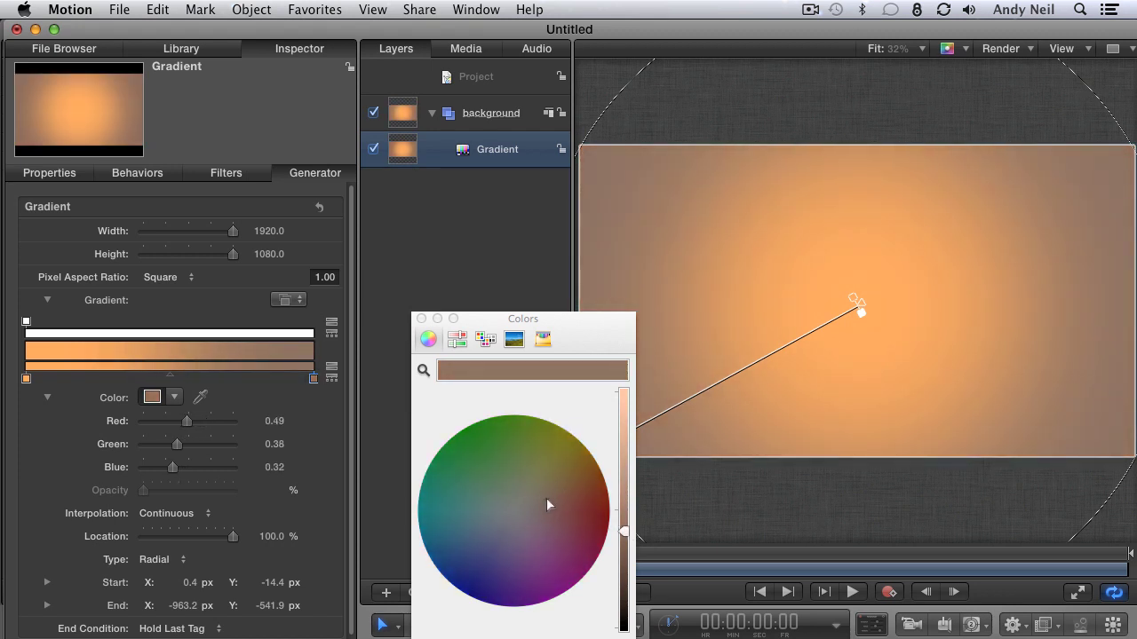
left_click_drag(547, 498, 565, 490)
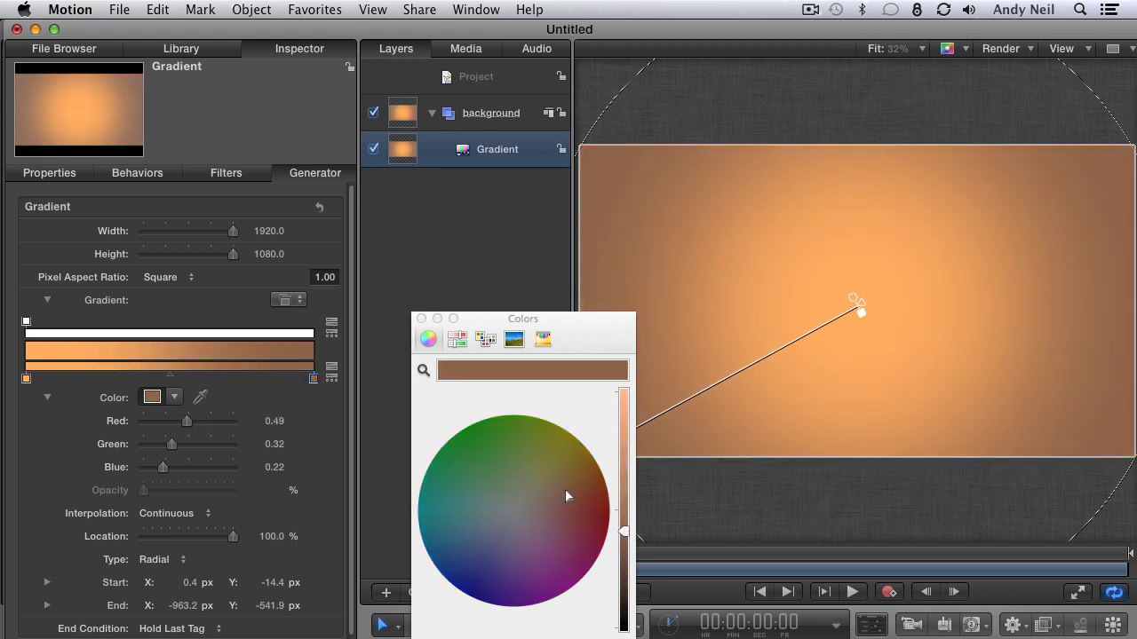
Add a pale cream colour stop near the gradient's middle
left_click(162, 372)
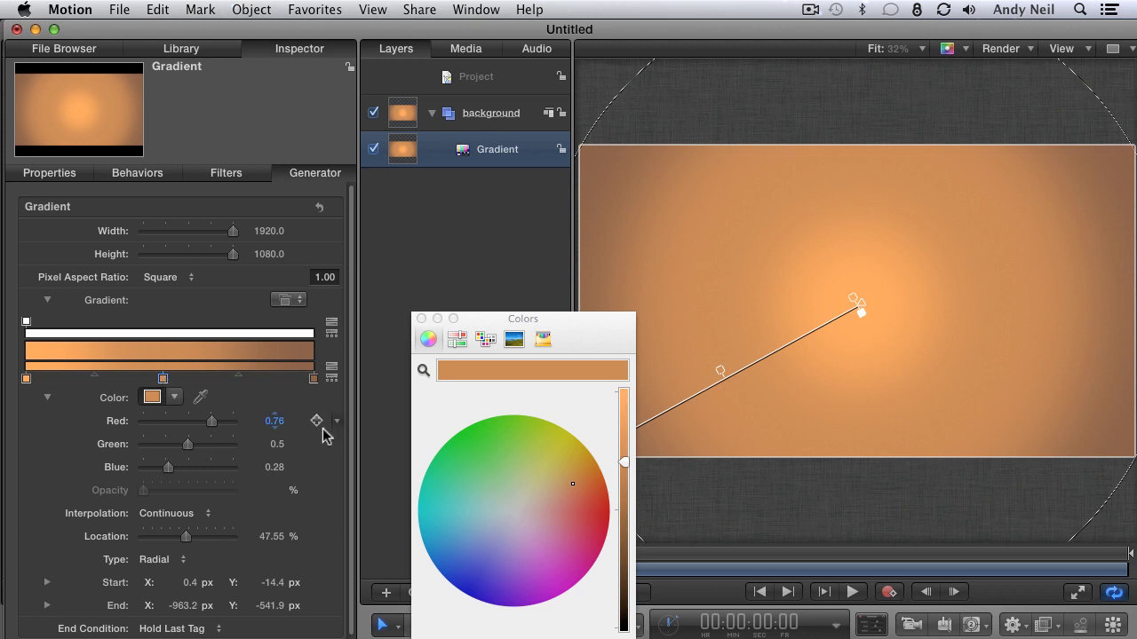
left_click_drag(551, 493, 525, 509)
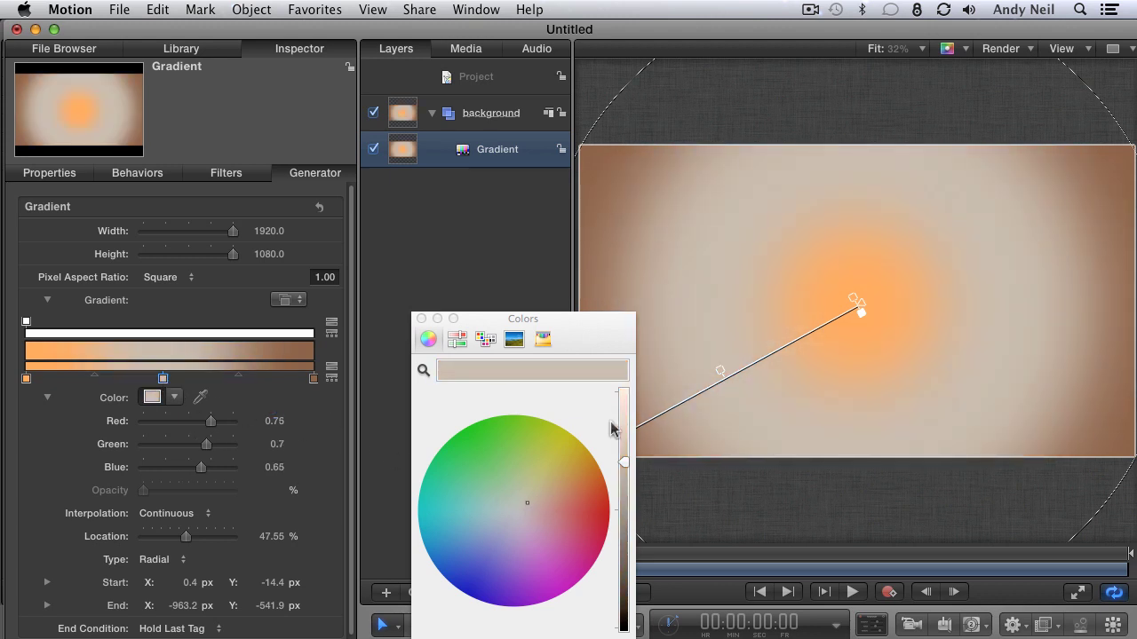
left_click_drag(624, 461, 624, 395)
left_click(530, 505)
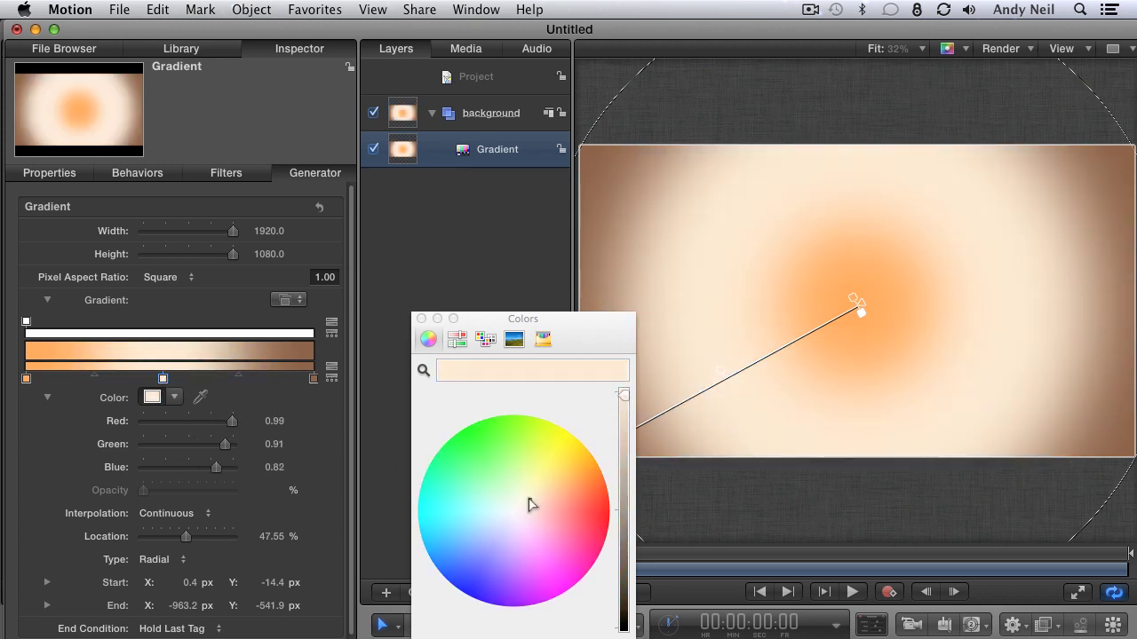
left_click_drag(525, 499, 520, 498)
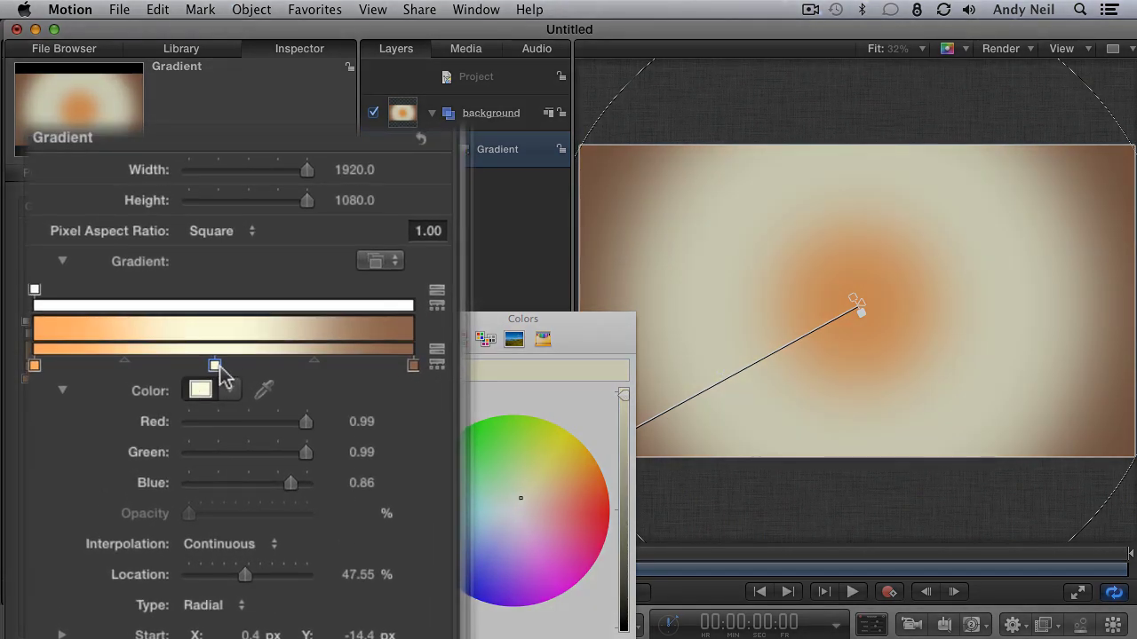
Move the cream stop outward and soften the orange-to-cream blend midpoints
left_click_drag(162, 378, 207, 365)
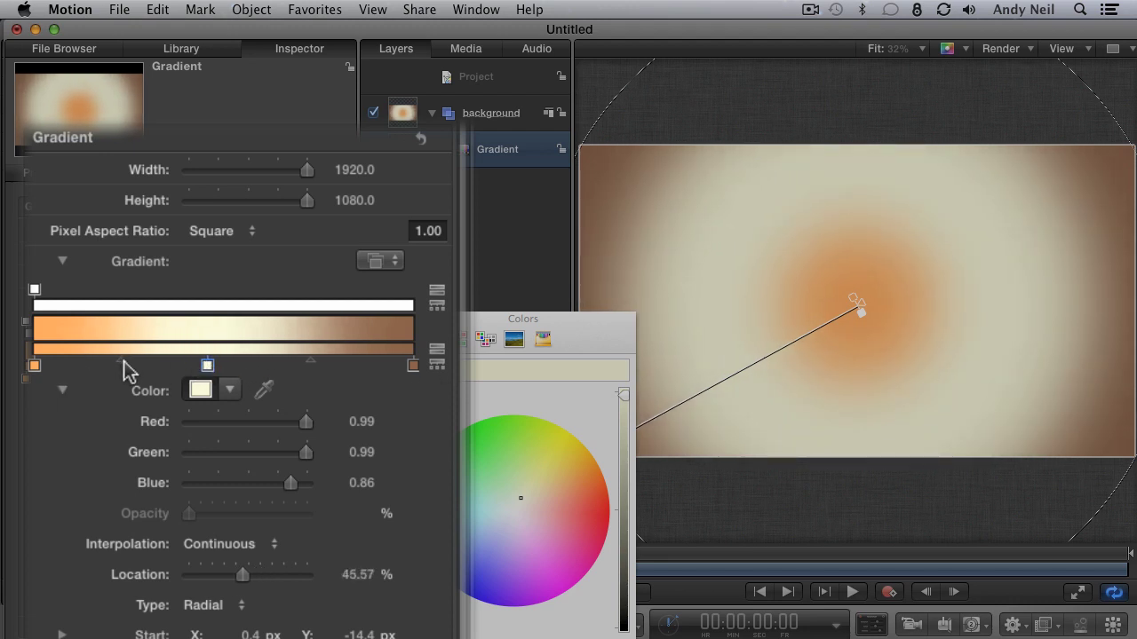
left_click_drag(123, 360, 125, 359)
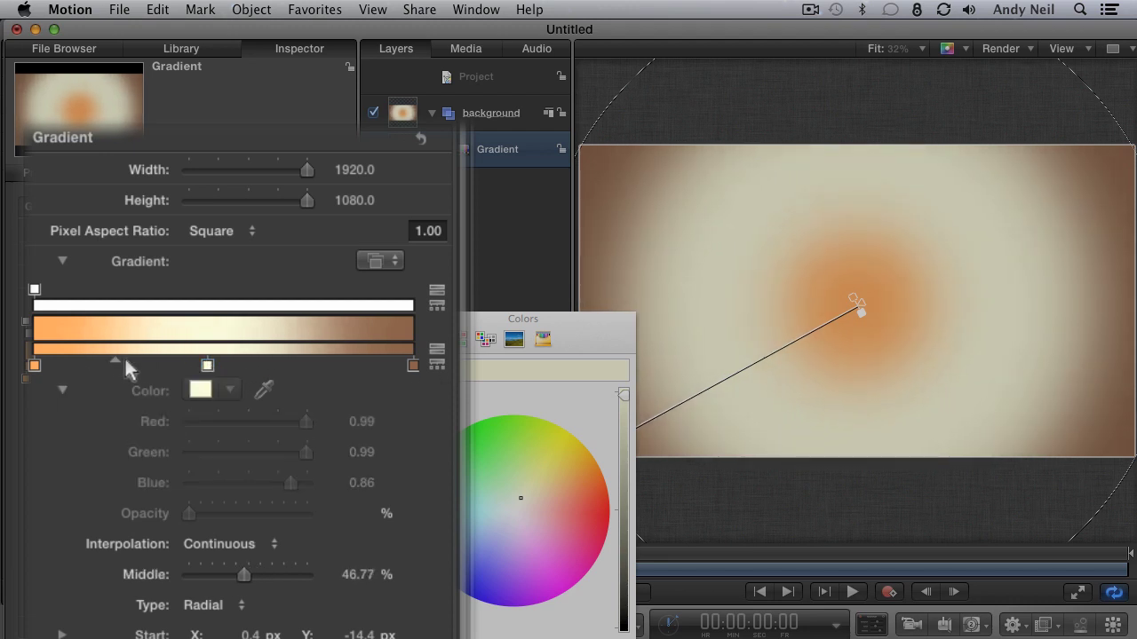
mouse_move(207, 366)
left_mouse_down()
mouse_move(206, 388)
mouse_move(229, 382)
mouse_move(217, 375)
left_mouse_up()
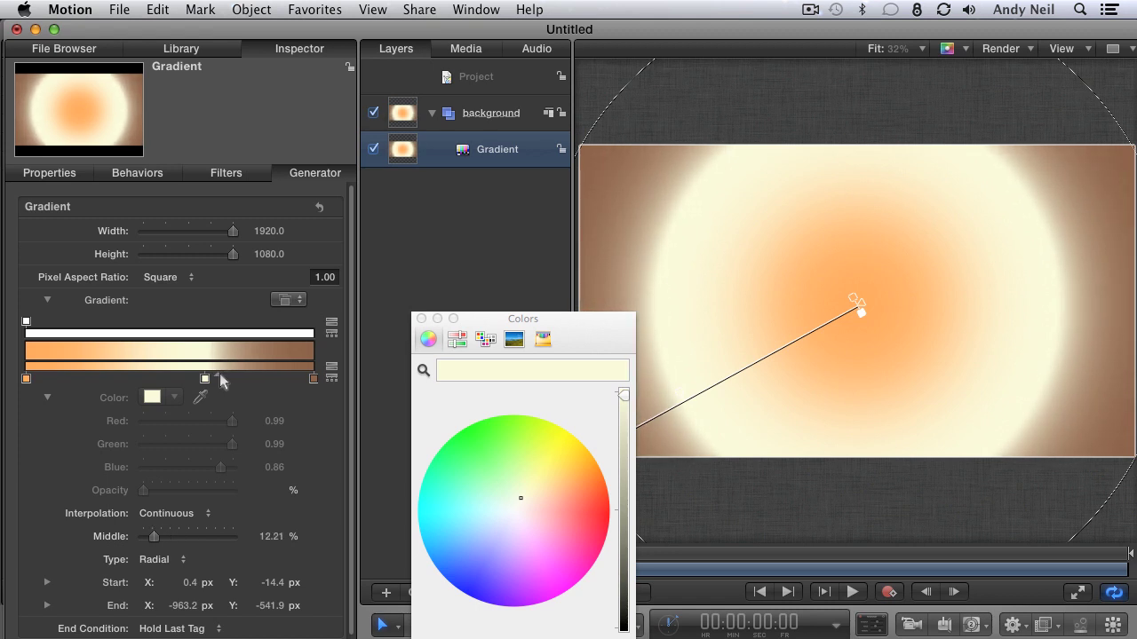
left_click(204, 379)
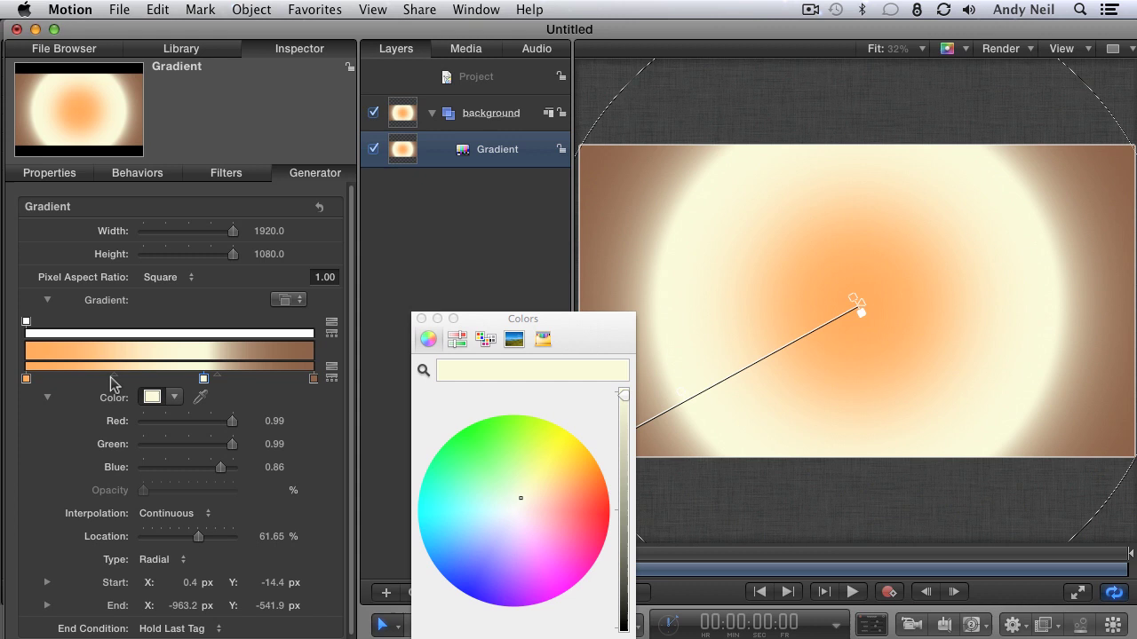
mouse_move(114, 376)
left_mouse_down()
mouse_move(95, 382)
mouse_move(113, 381)
left_mouse_up()
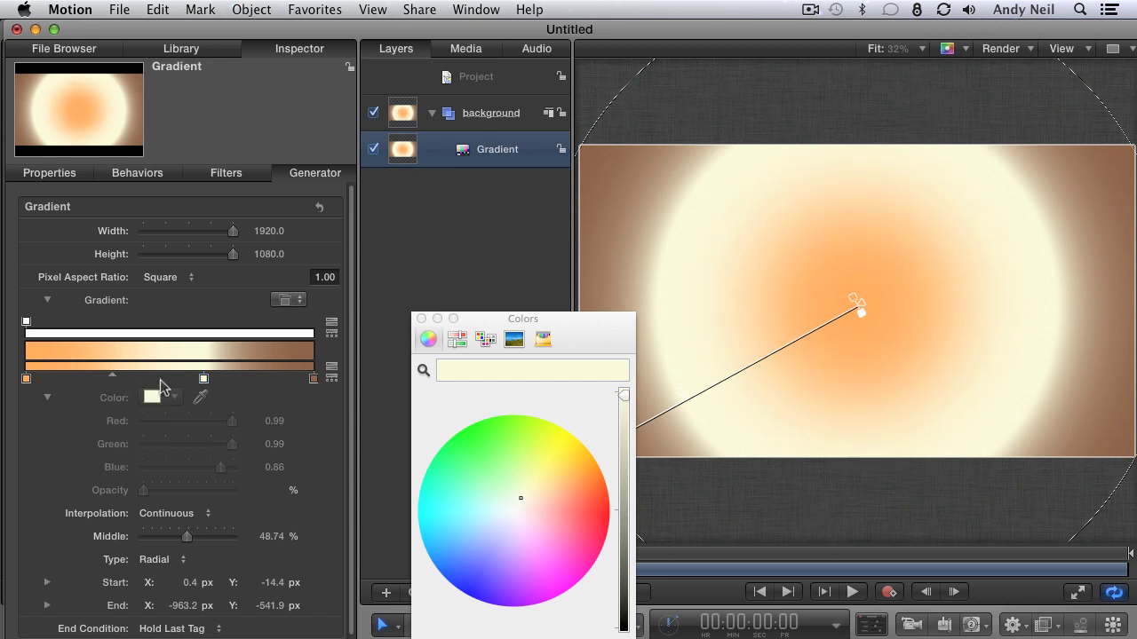
Place the cream stop at about 60 percent, close the Colors window and hide the background group
left_click_drag(203, 380, 200, 380)
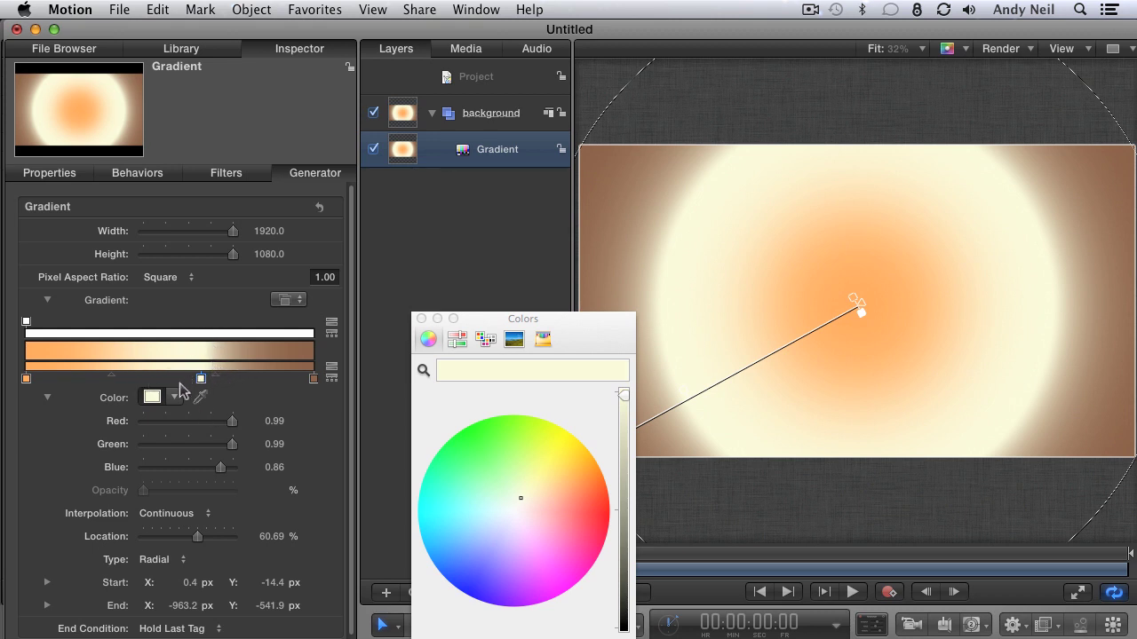
left_click(422, 318)
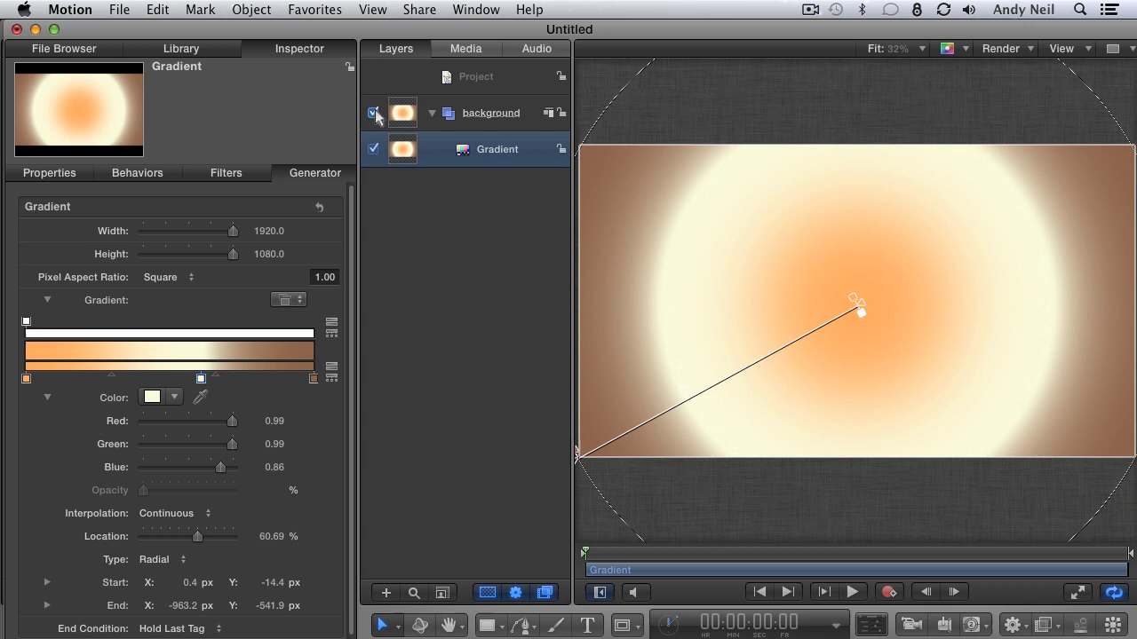
left_click(373, 113)
Collapse the background group and create a new group named 'lights'
left_click(432, 113)
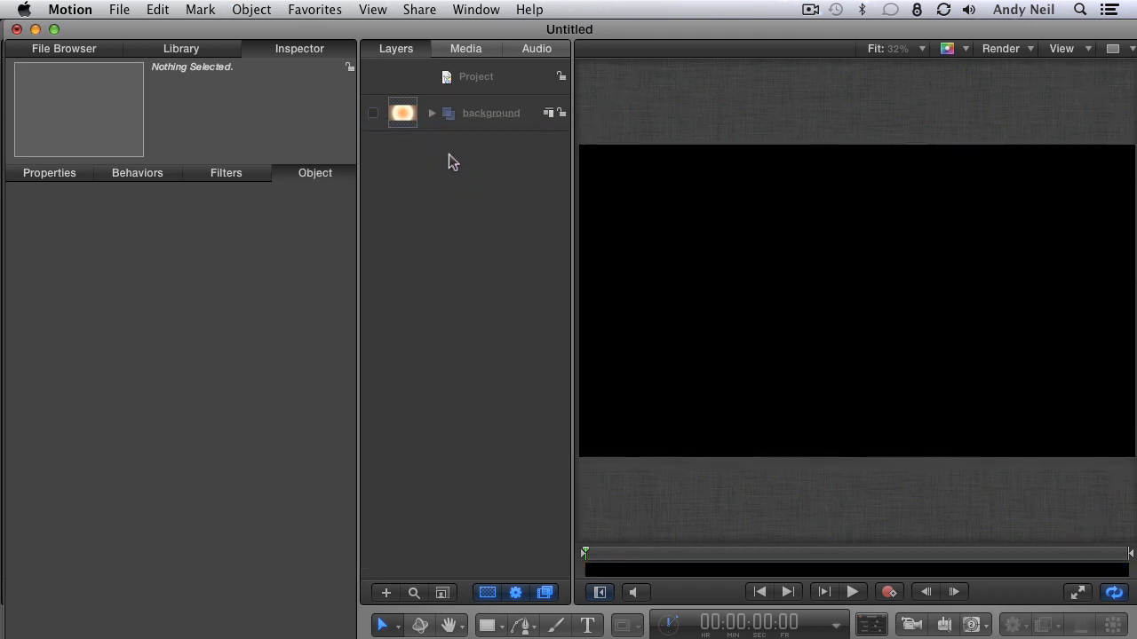
key("shift+super+n")
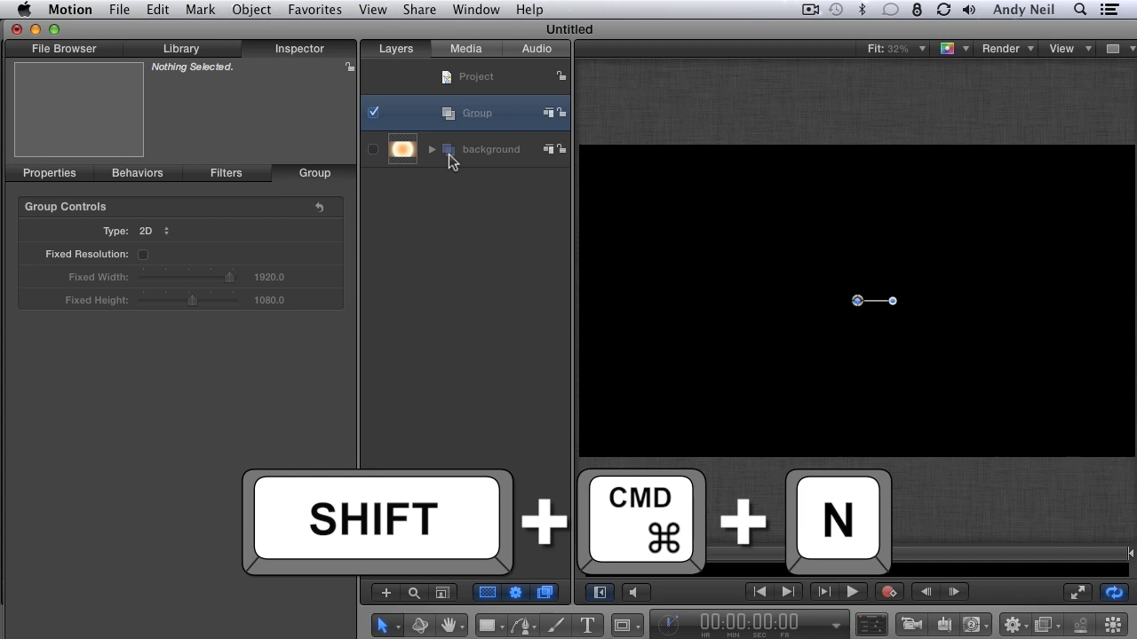
double_click(482, 116)
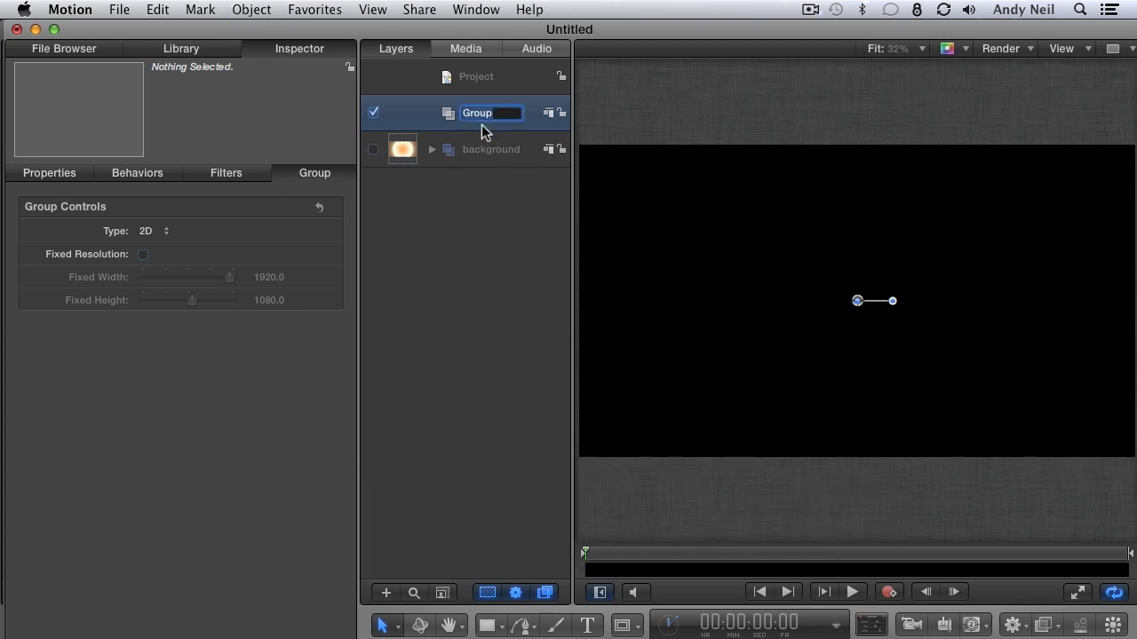
type("lights")
key("Return")
Draw a small circle and reset its transform to the canvas centre
key("c")
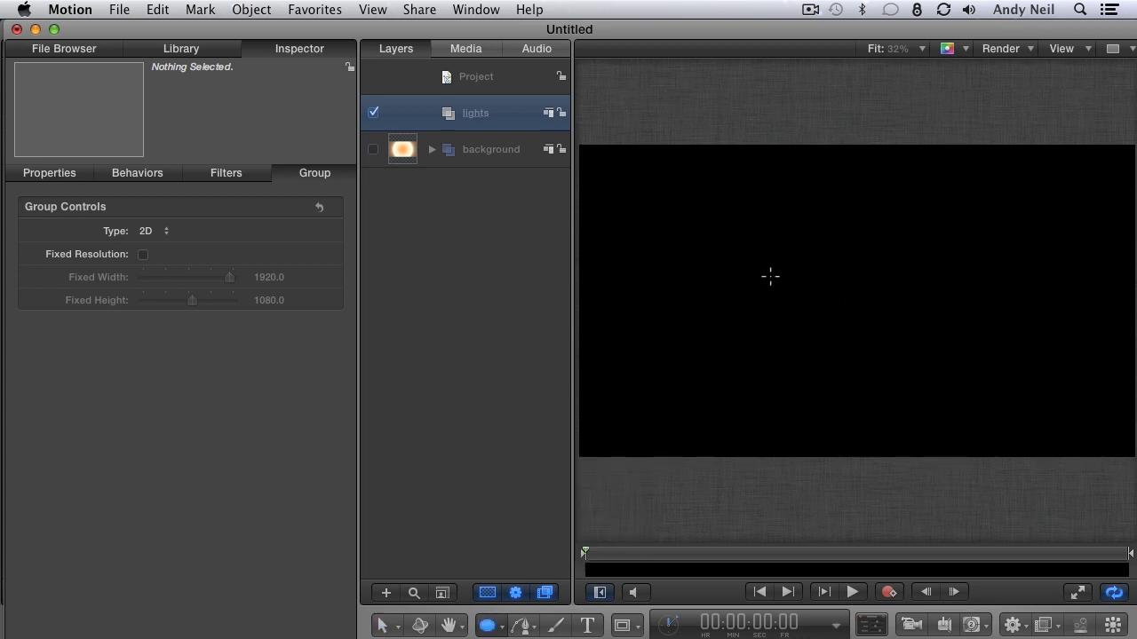
left_click_drag(782, 281, 794, 297)
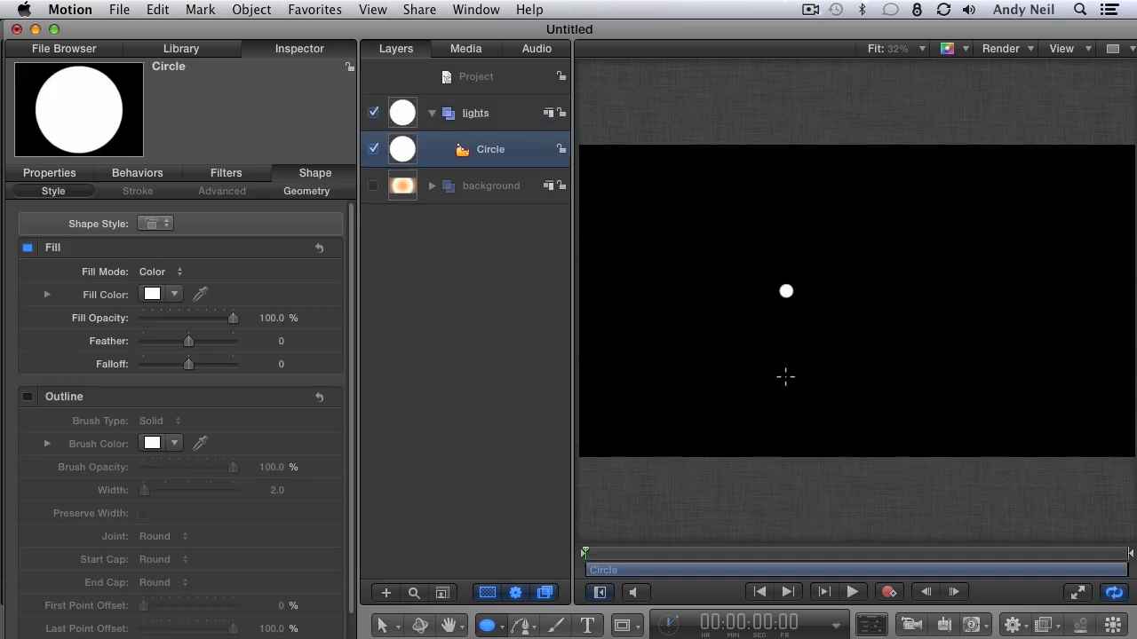
left_click(47, 173)
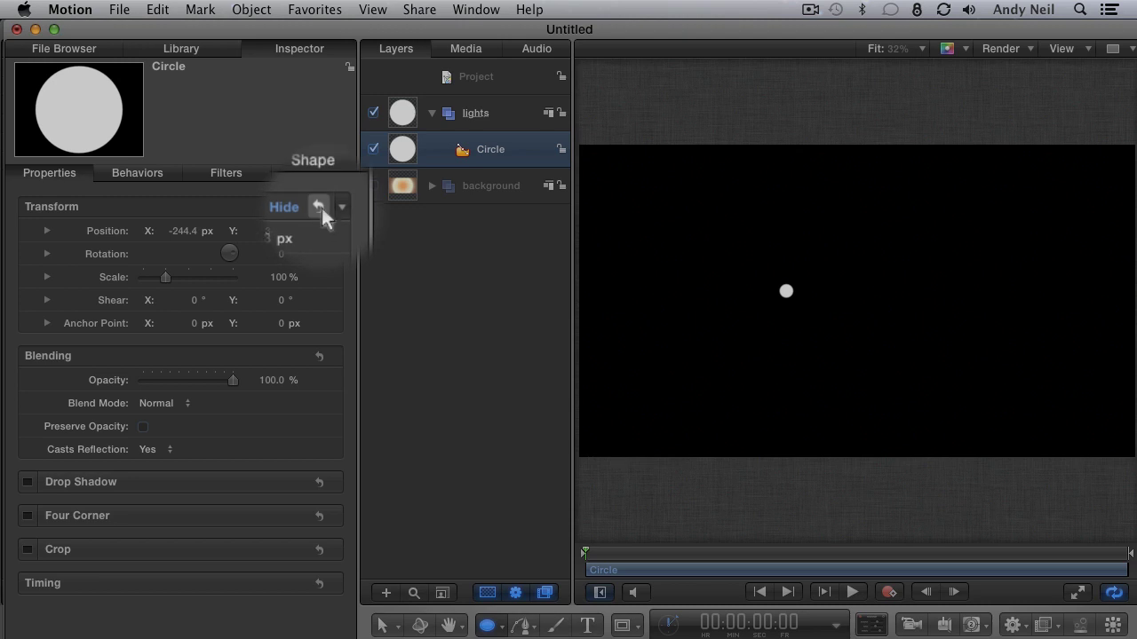
left_click(320, 207)
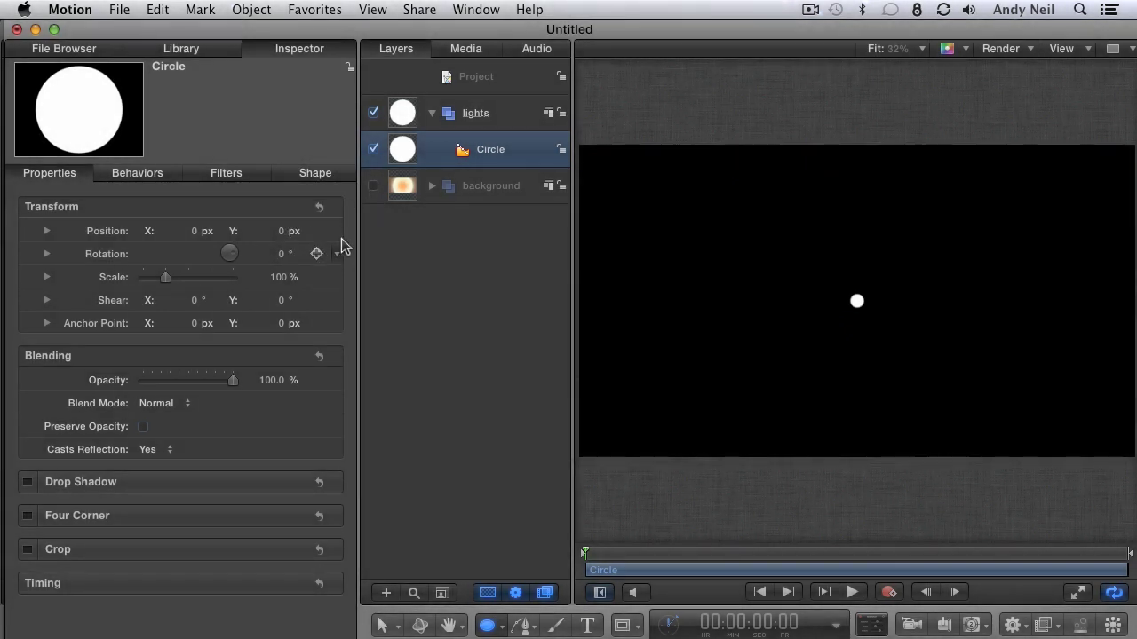
left_click(317, 173)
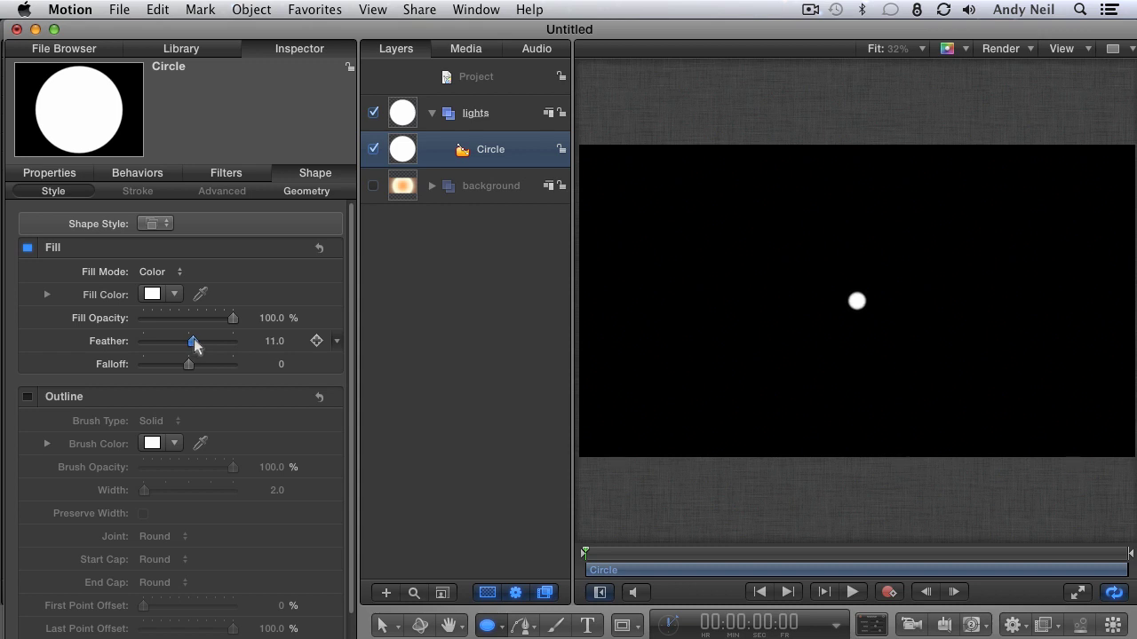
Feather the circle's edges and turn it into a particle emitter, previewing playback
left_click_drag(196, 345, 195, 345)
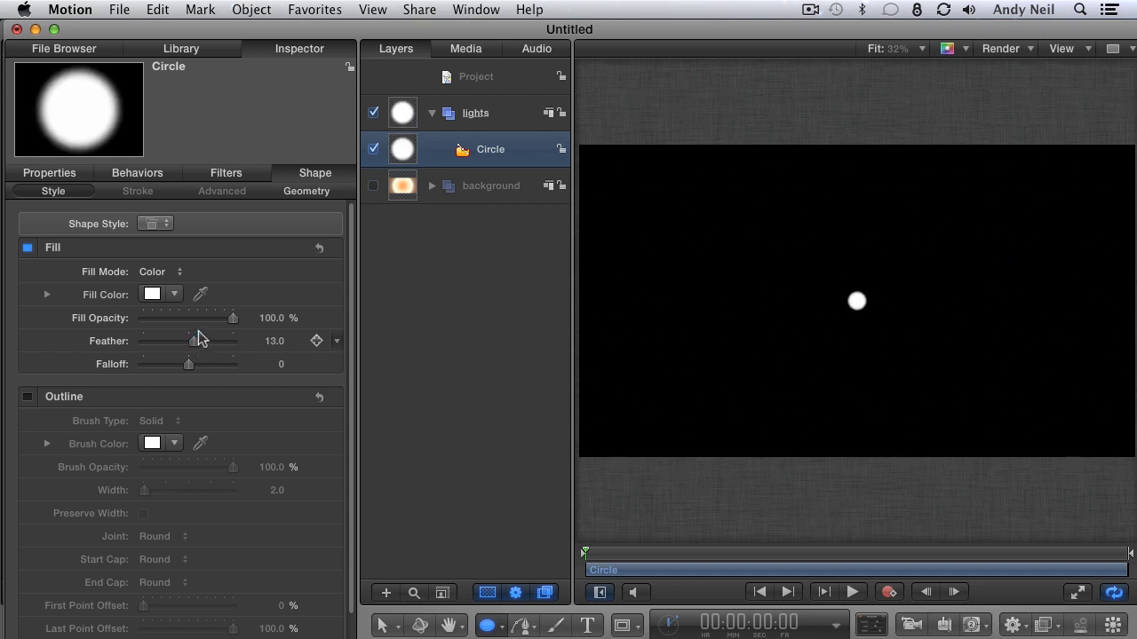
key("e")
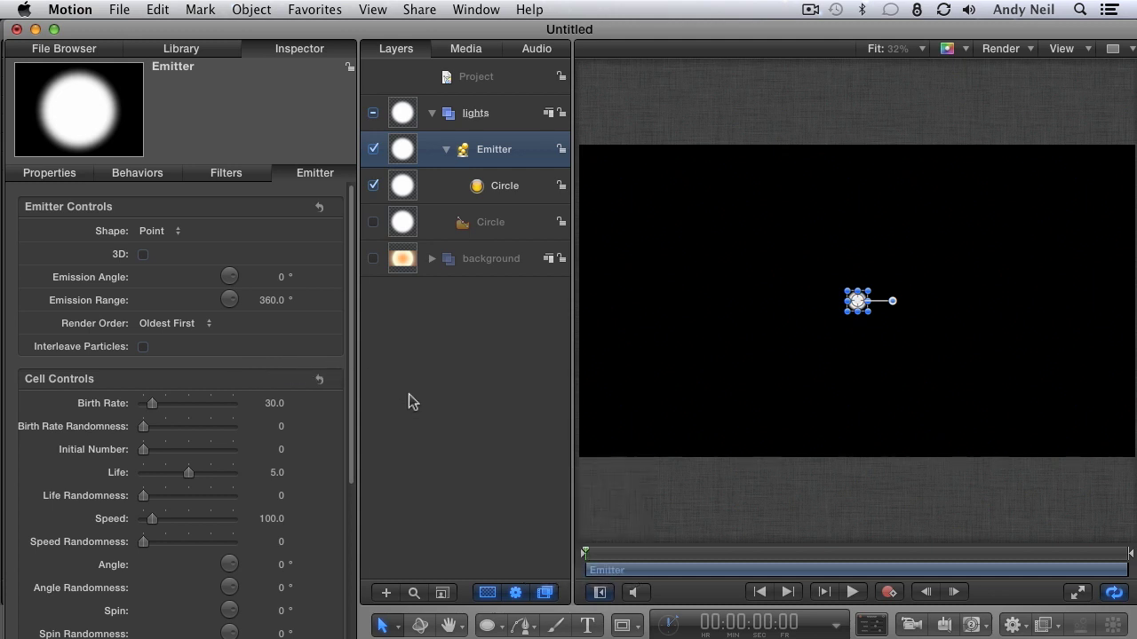
key("space")
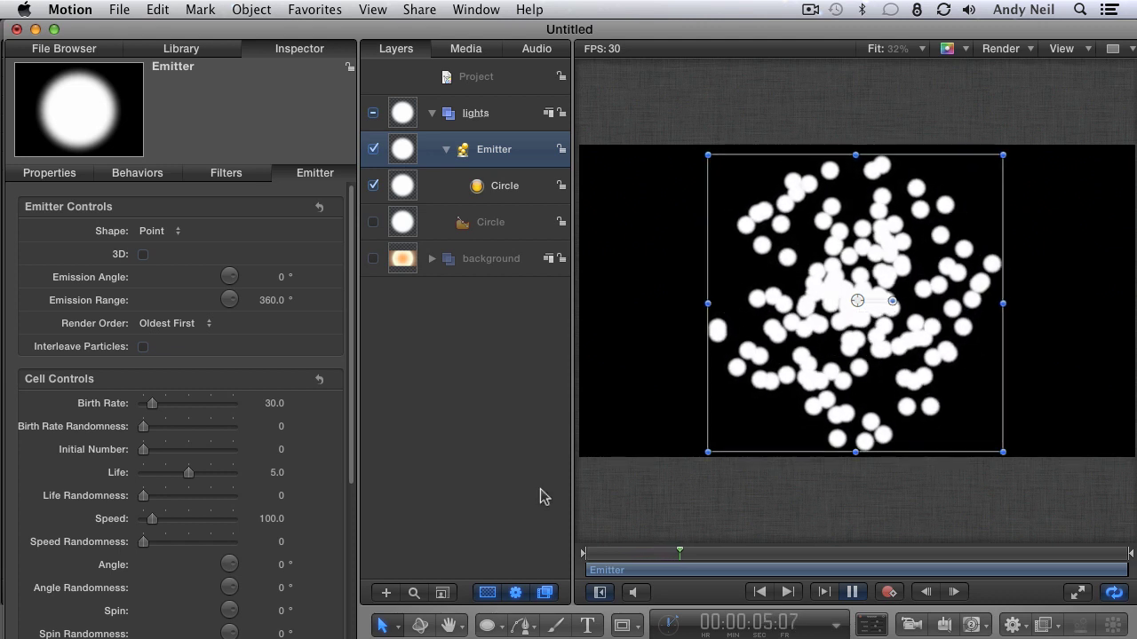
key("space")
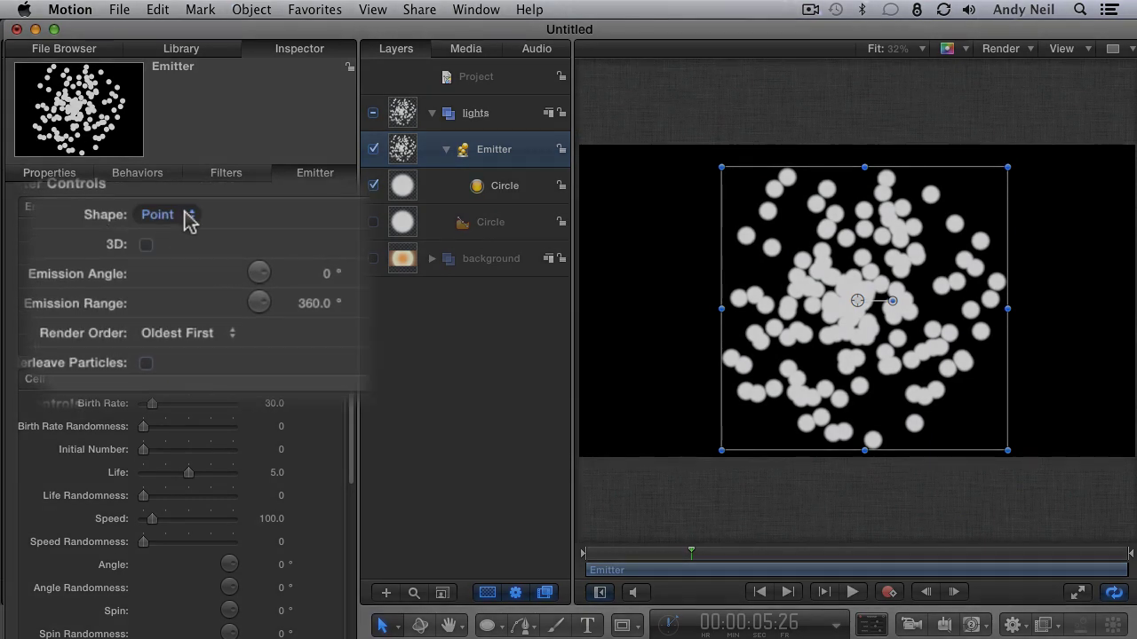
Set the emitter shape to Rectangle and enlarge it to fill the frame
left_click(165, 231)
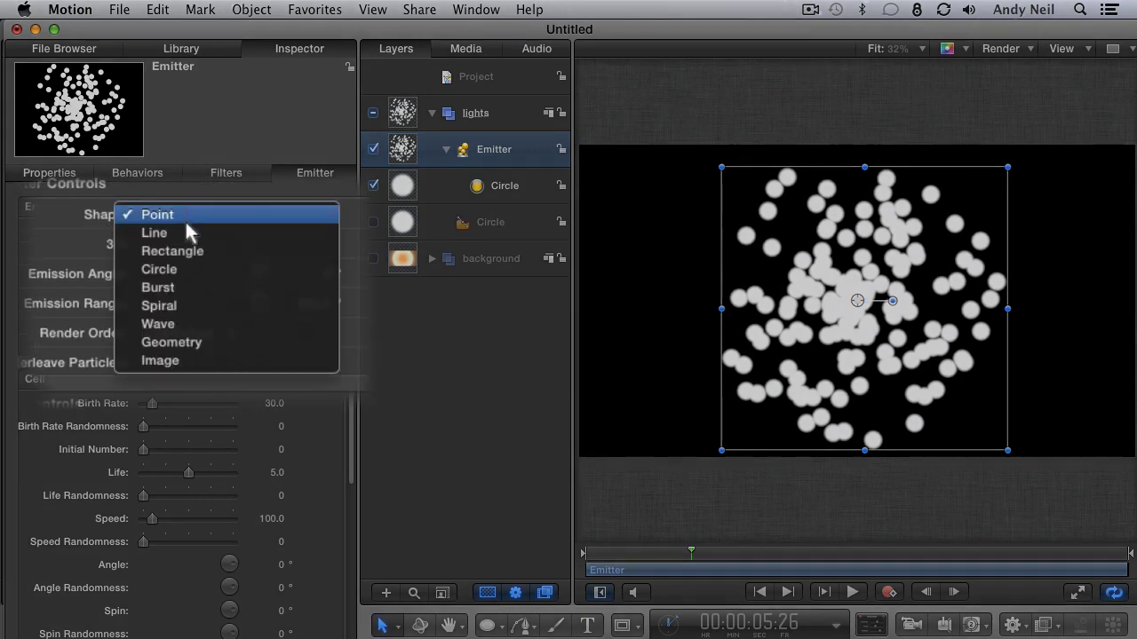
left_click(197, 251)
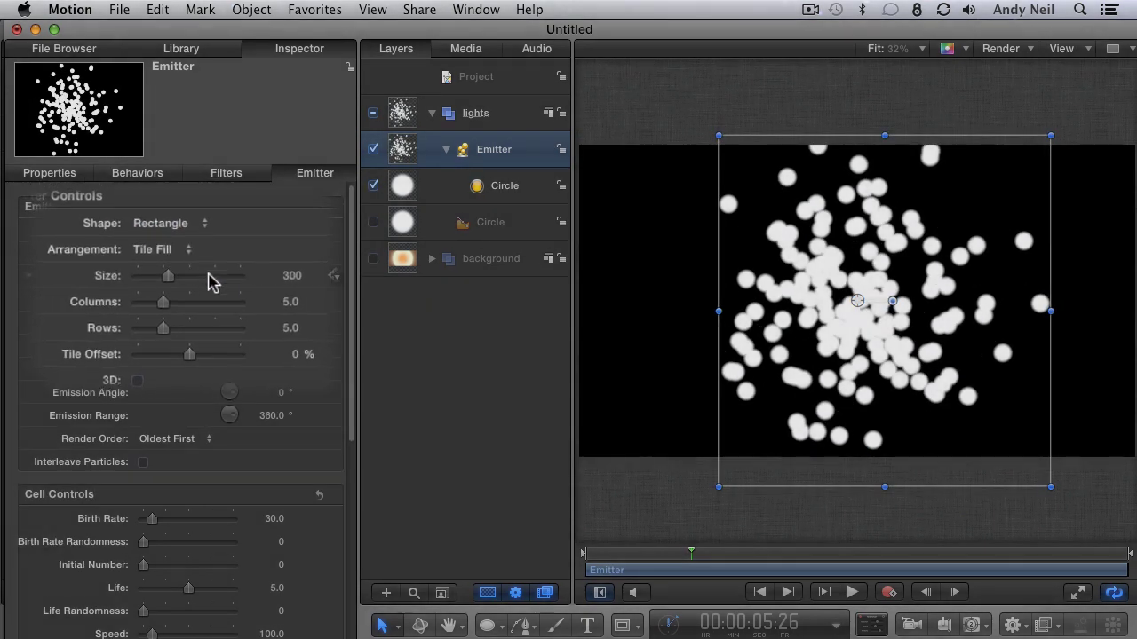
left_click(397, 627)
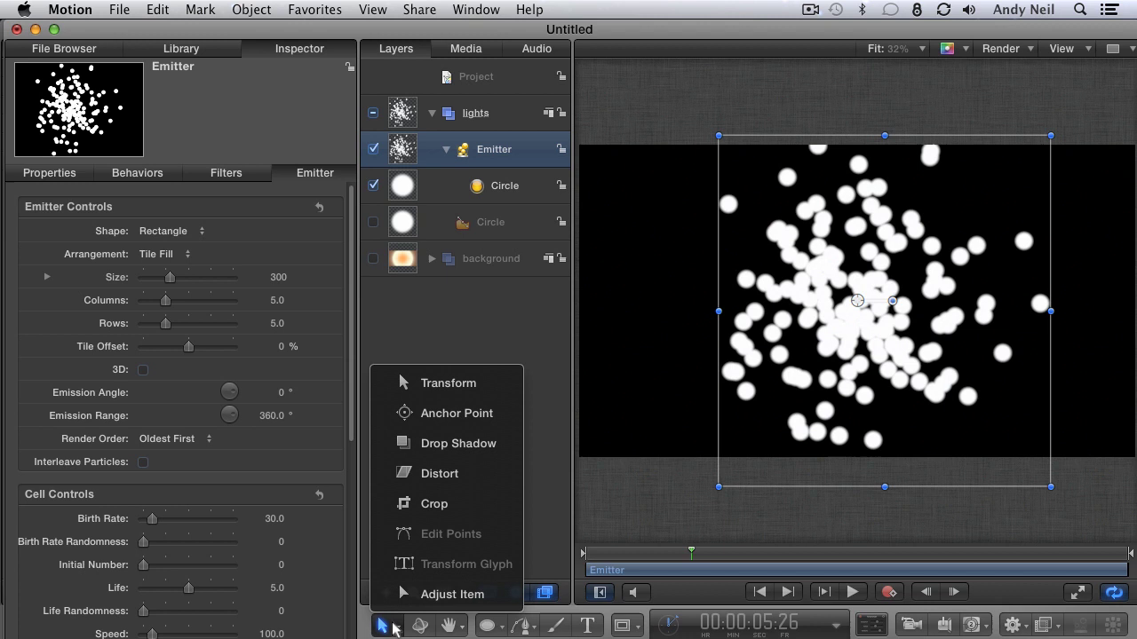
left_click(419, 600)
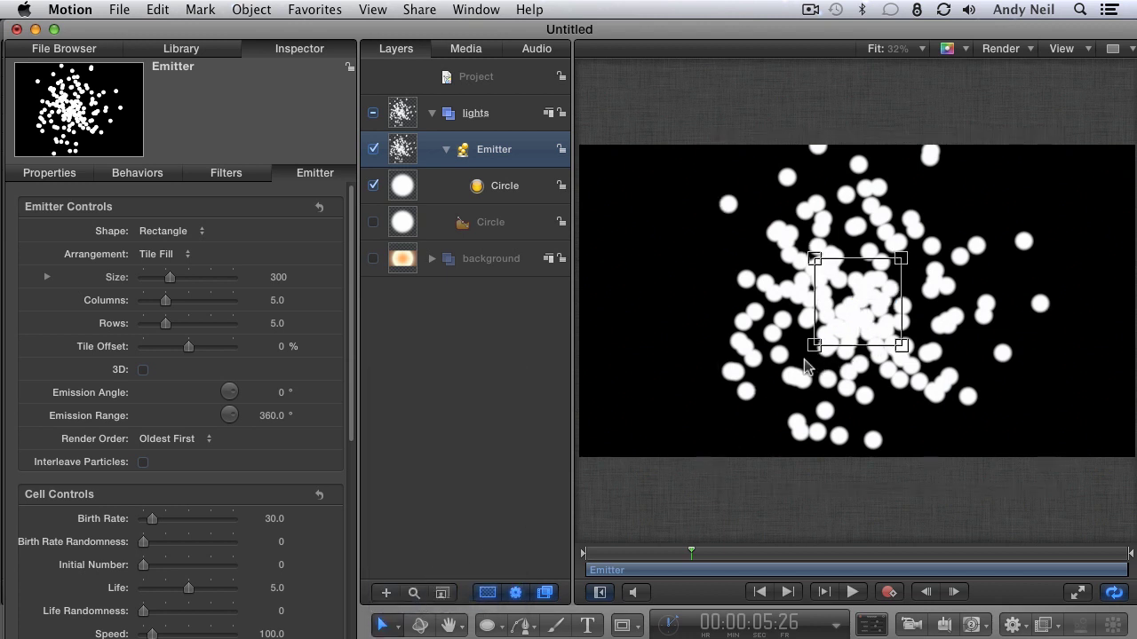
left_click_drag(812, 348, 550, 470)
key("super+minus")
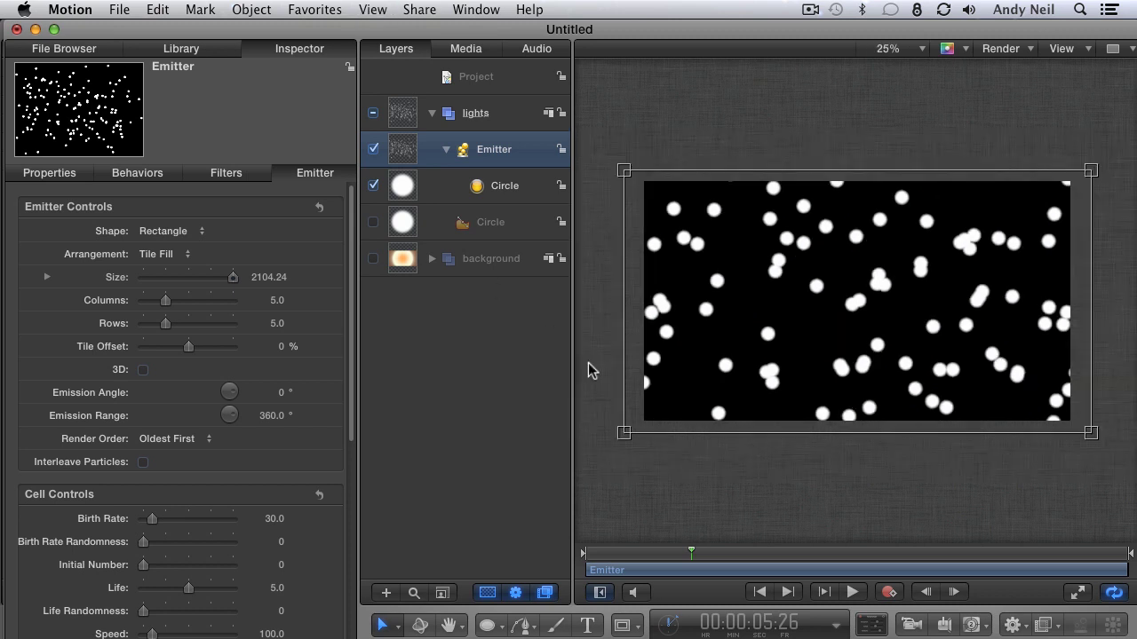
Stretch the emitter slightly past the frame and switch its arrangement to random scatter
left_click_drag(620, 437, 622, 436)
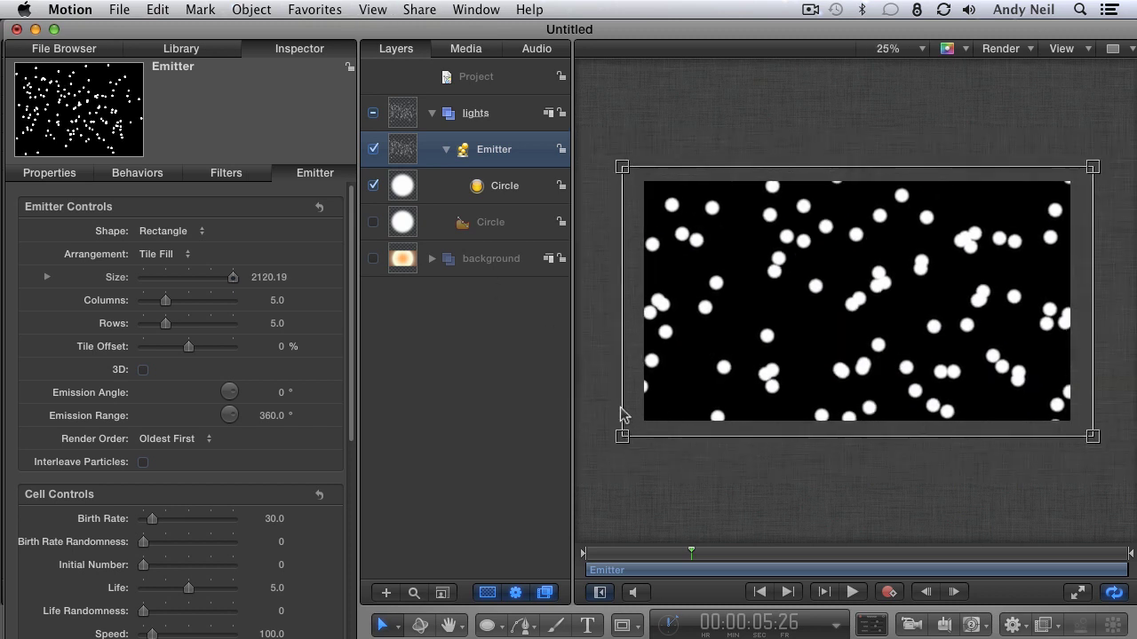
key("shift+z")
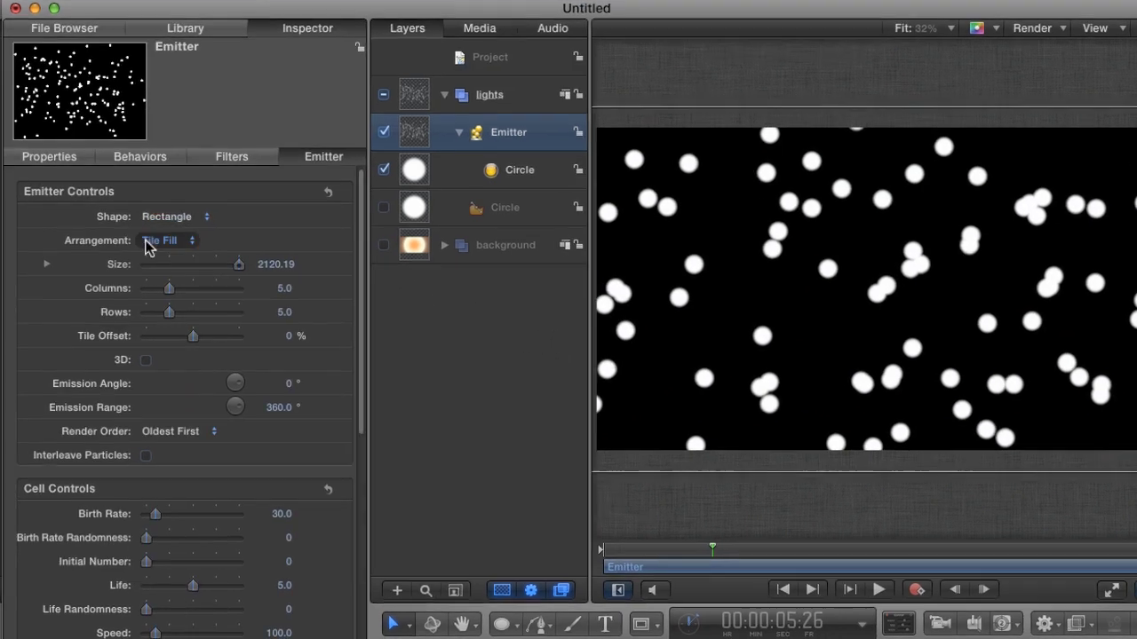
left_click(188, 254)
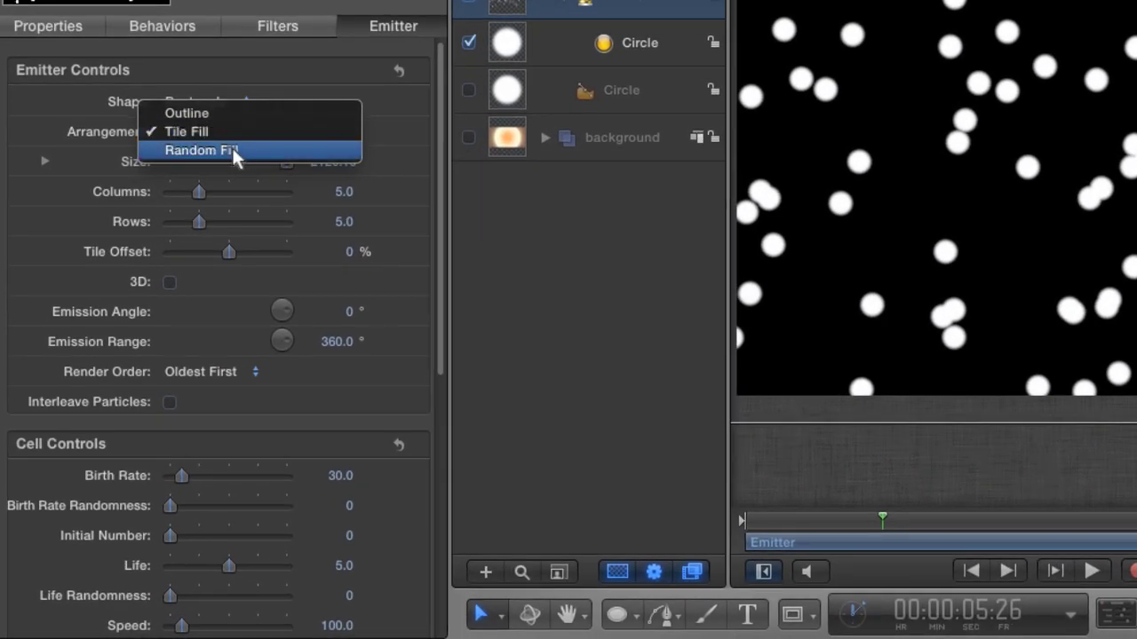
left_click(242, 151)
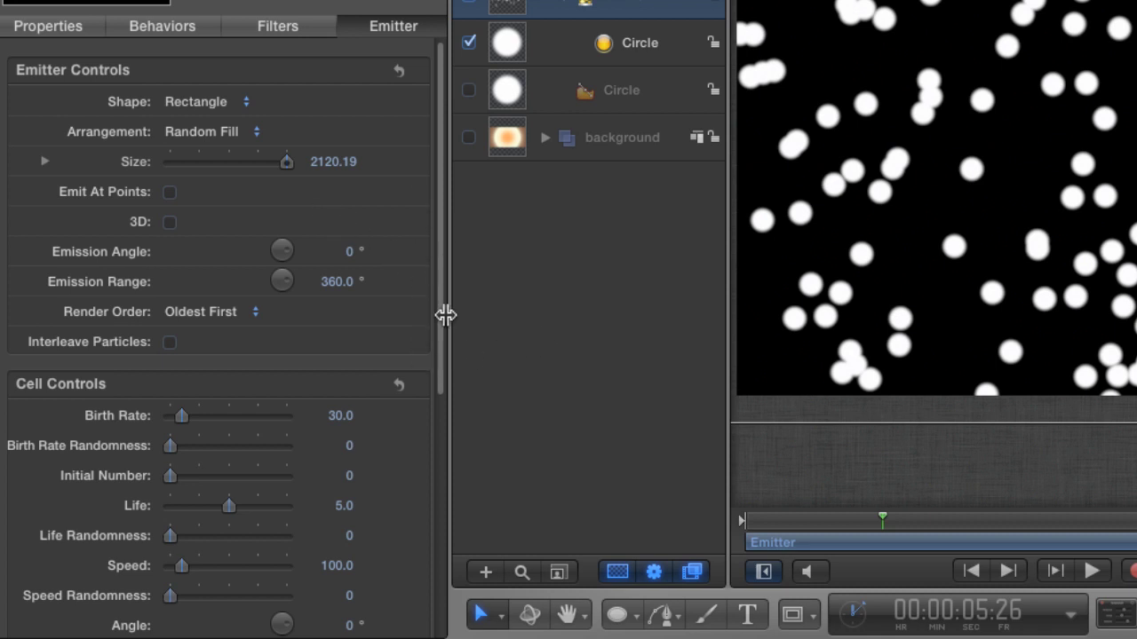
left_click_drag(440, 321, 441, 435)
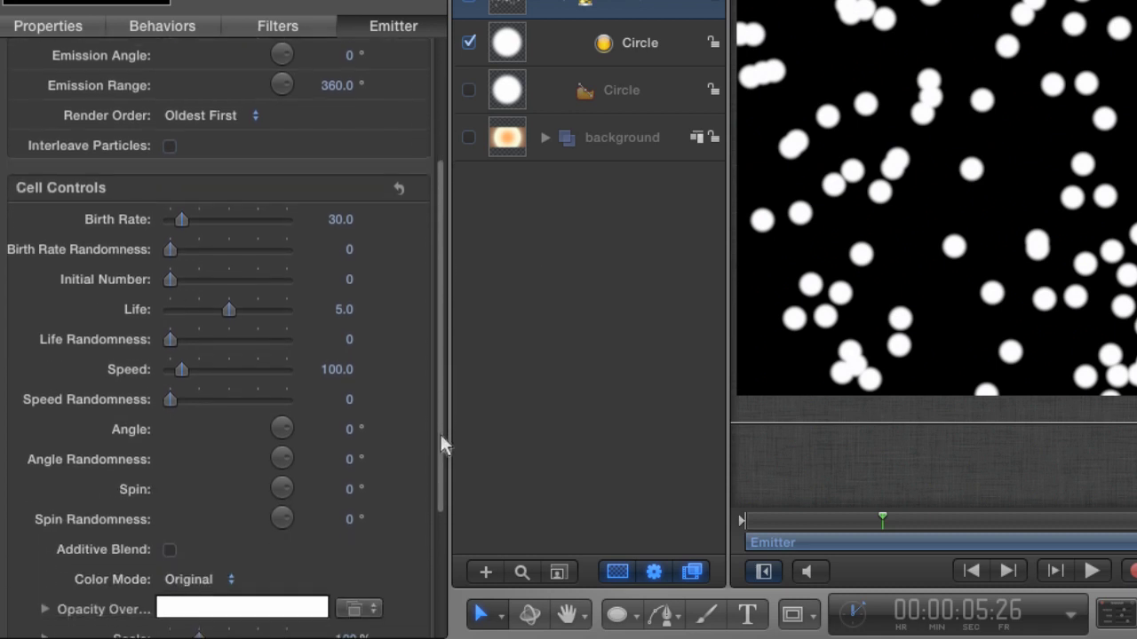
Set particle Speed to 40 and Birth Rate to 10, then preview
double_click(339, 367)
type("40")
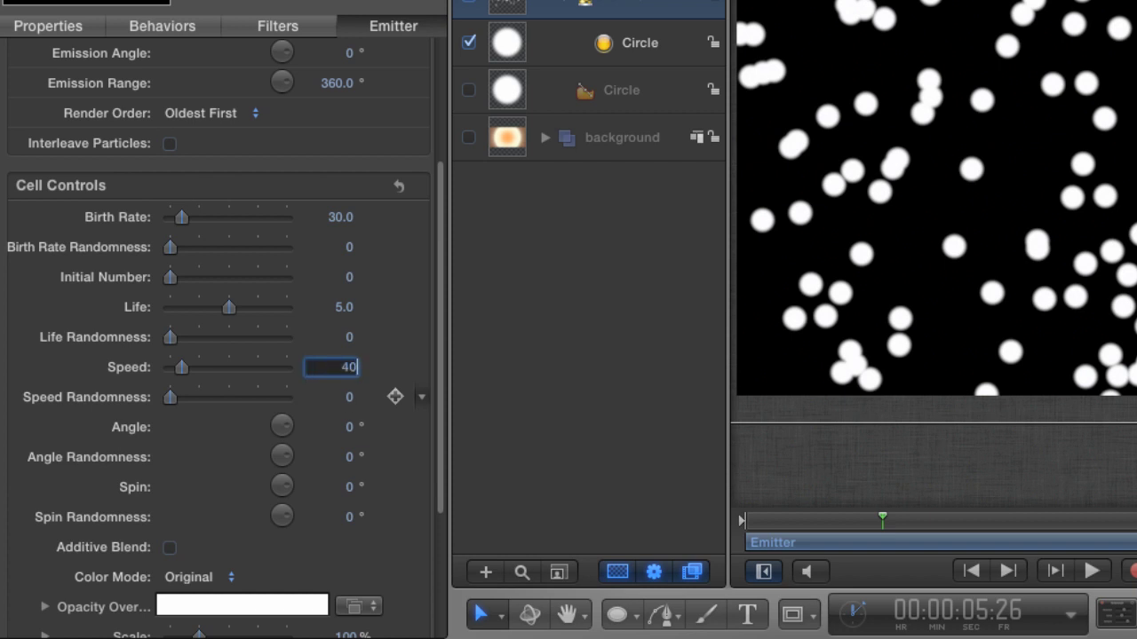
key("Return")
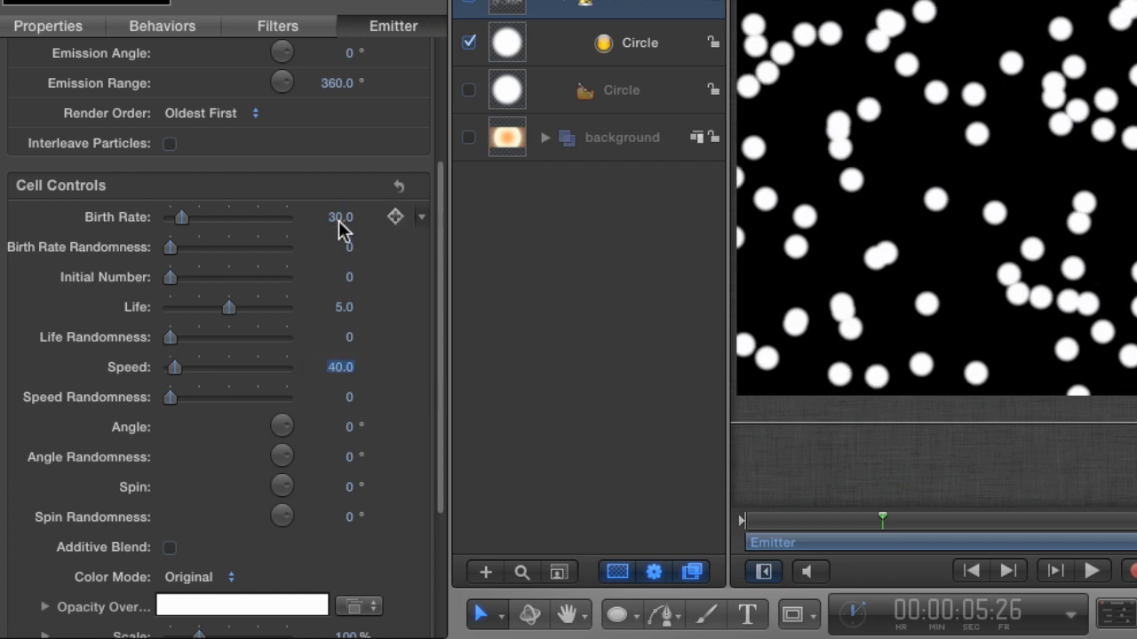
double_click(339, 218)
type("1")
type("0")
key("Return")
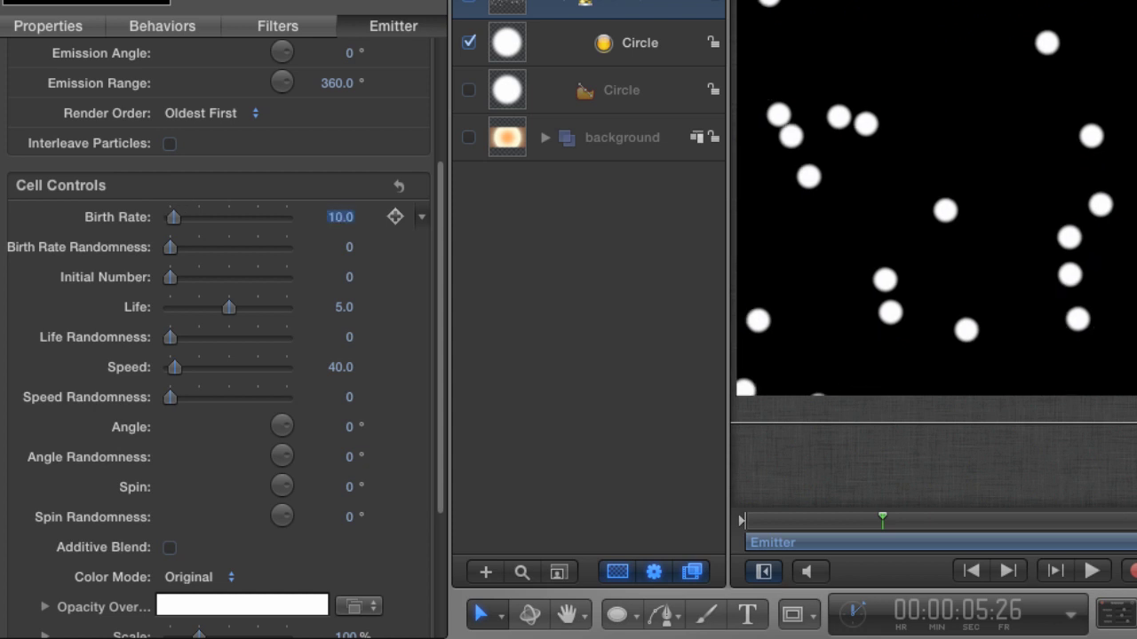
key("space")
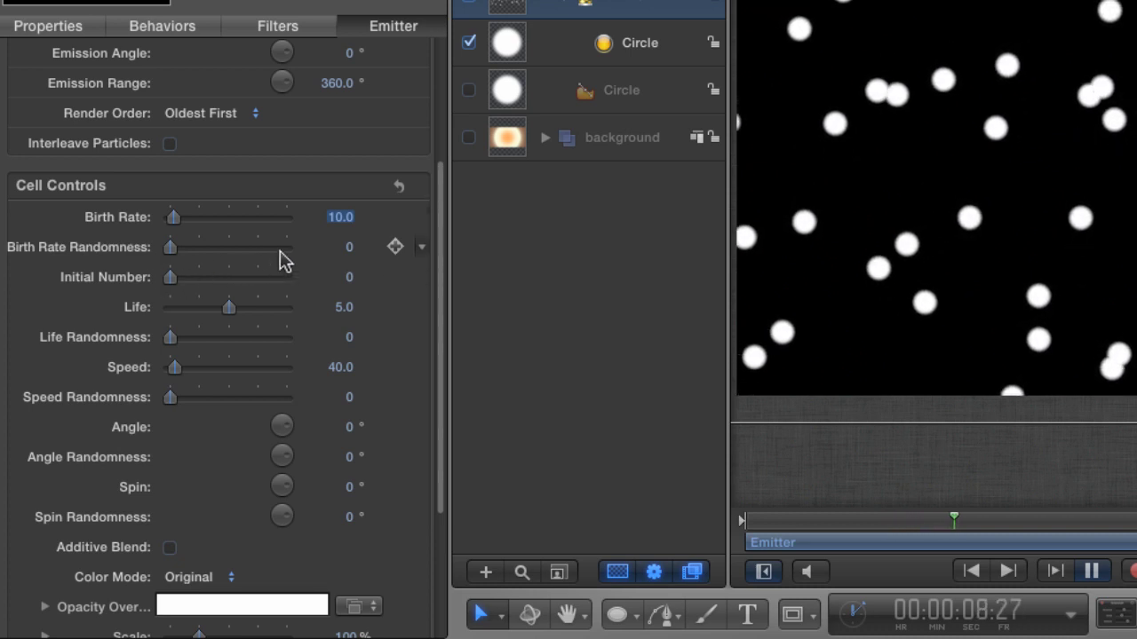
key("space")
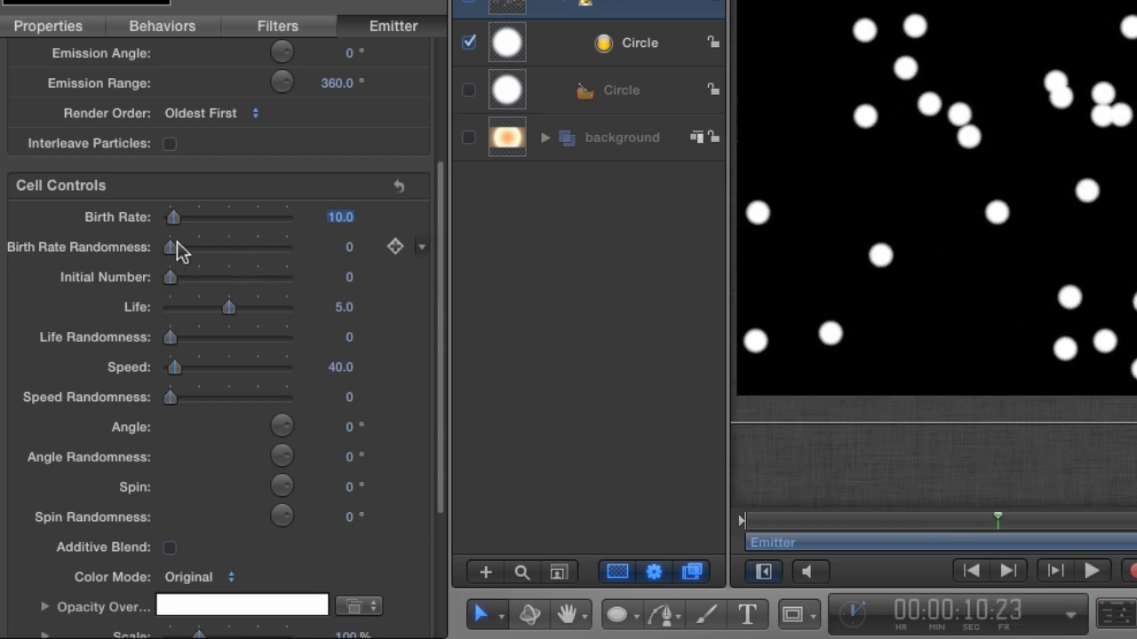
Set Birth Rate Randomness to 13 and Life Randomness to 6 while previewing
left_click_drag(172, 249, 185, 249)
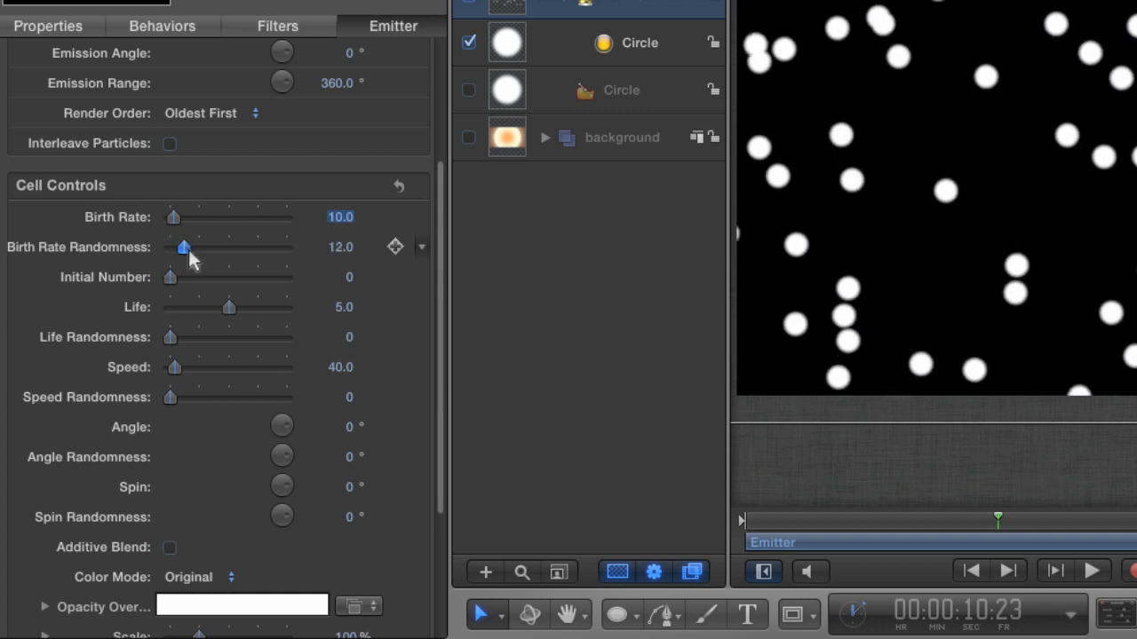
key("space")
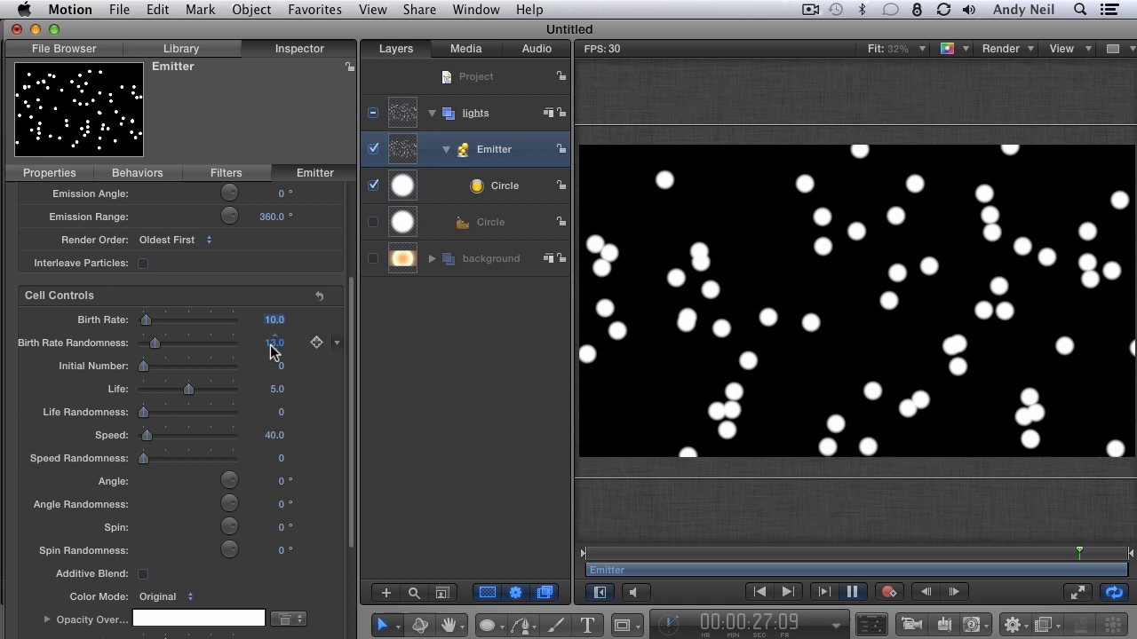
left_click_drag(144, 412, 149, 415)
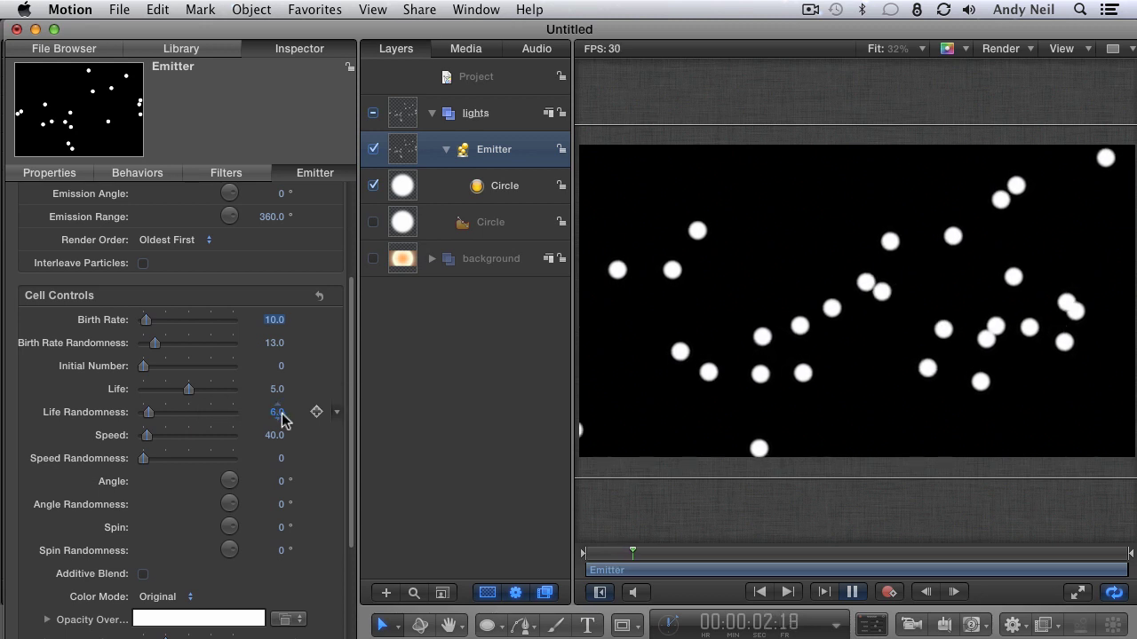
key("space")
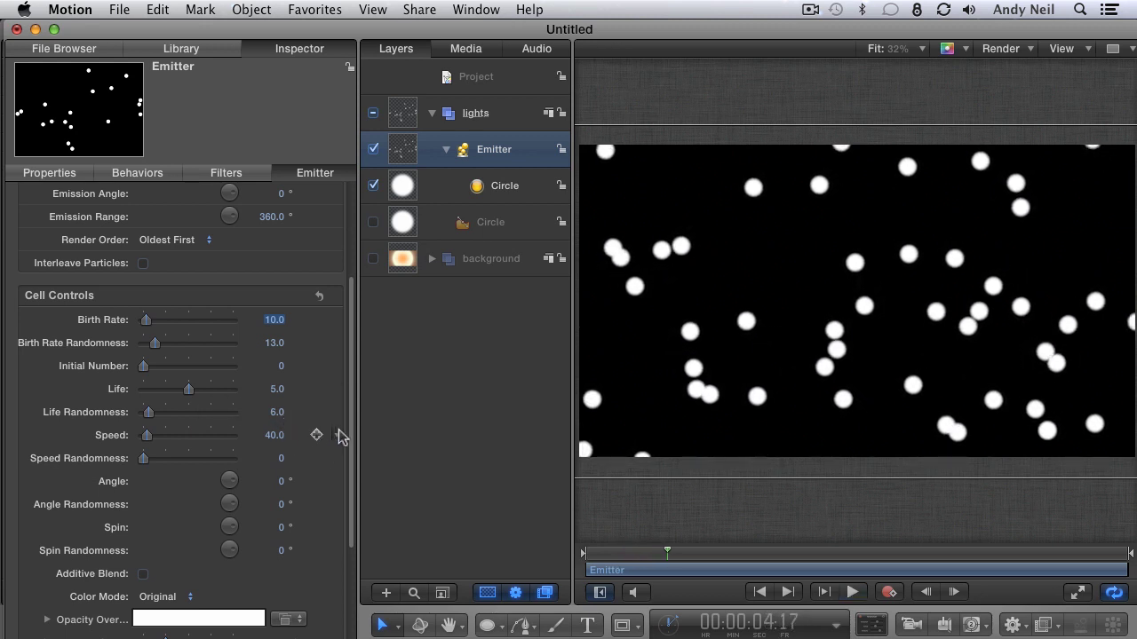
Set particle Color Mode to Pick From Color Range and expand the colour range editor
scroll(348, 462, "down", 1)
scroll(347, 459, "down", 5)
left_click(177, 449)
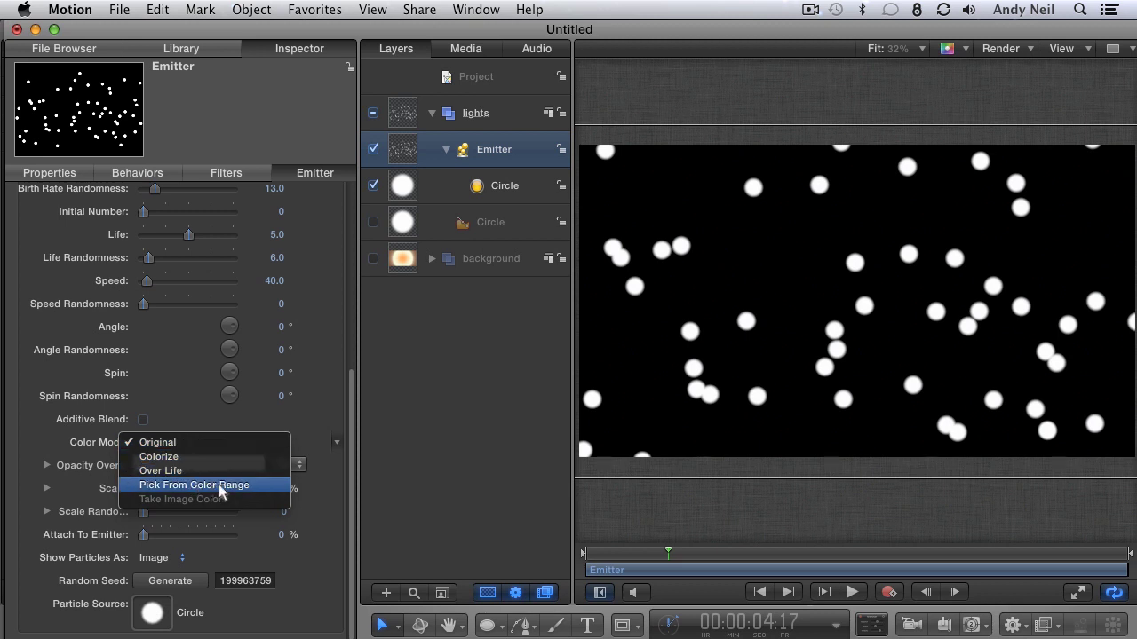
left_click(261, 486)
scroll(253, 462, "up", 10)
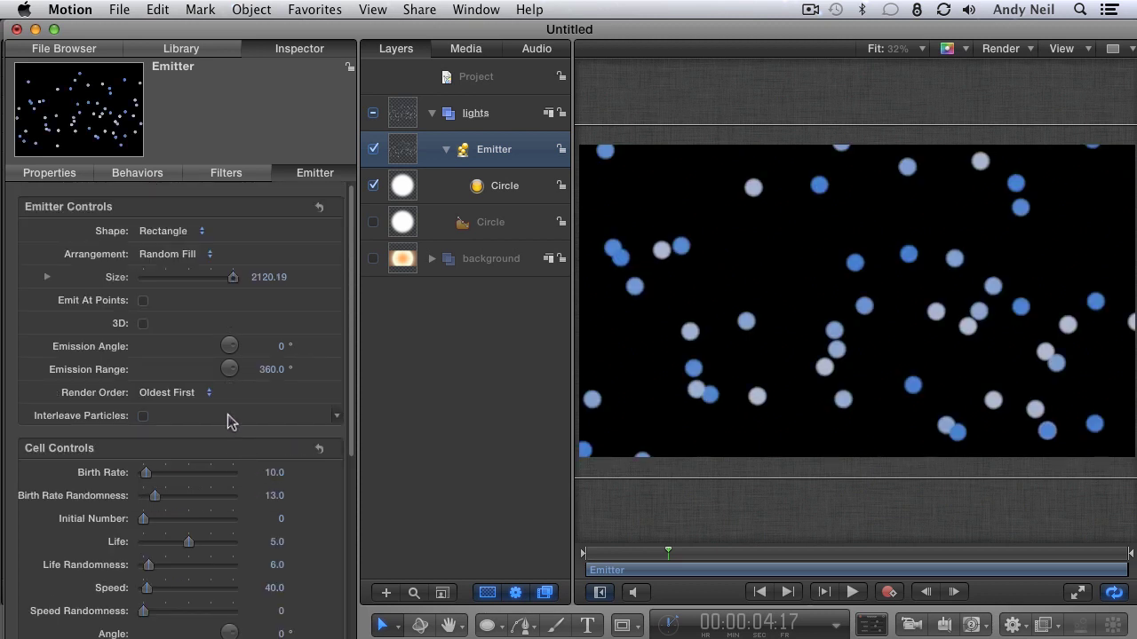
scroll(347, 449, "down", 3)
scroll(348, 450, "down", 6)
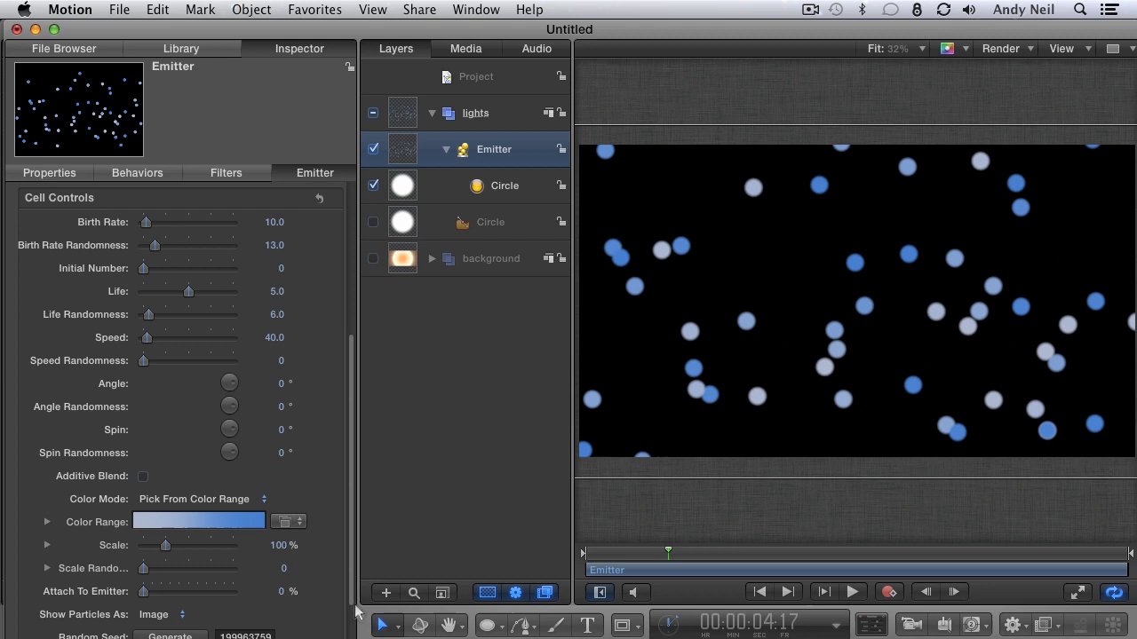
left_click(47, 512)
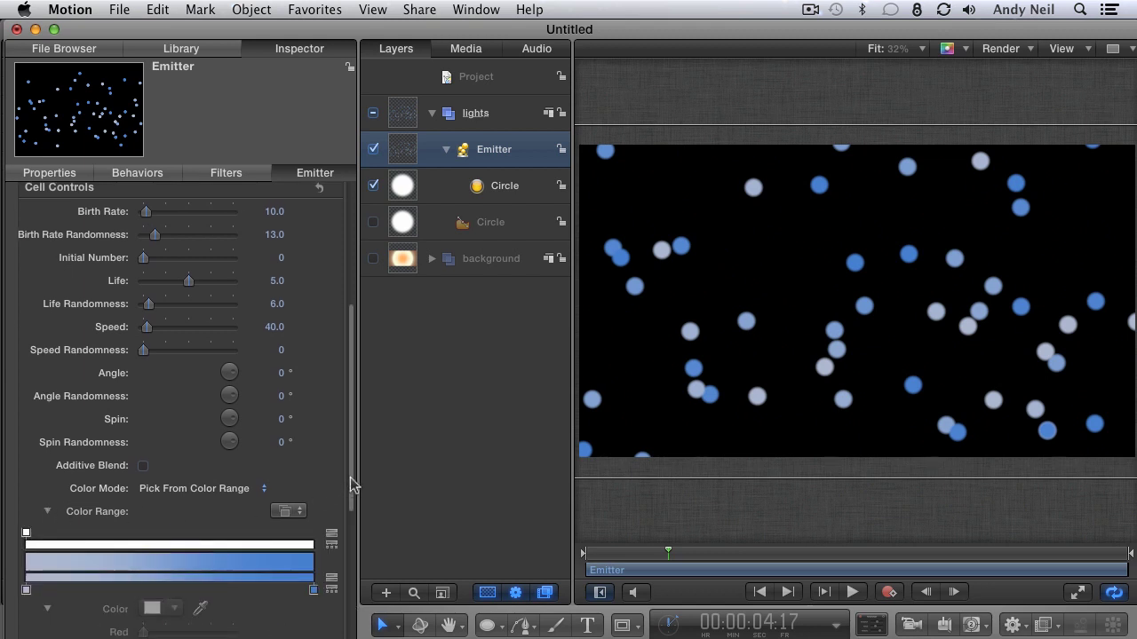
scroll(351, 484, "down", 4)
scroll(293, 435, "down", 2)
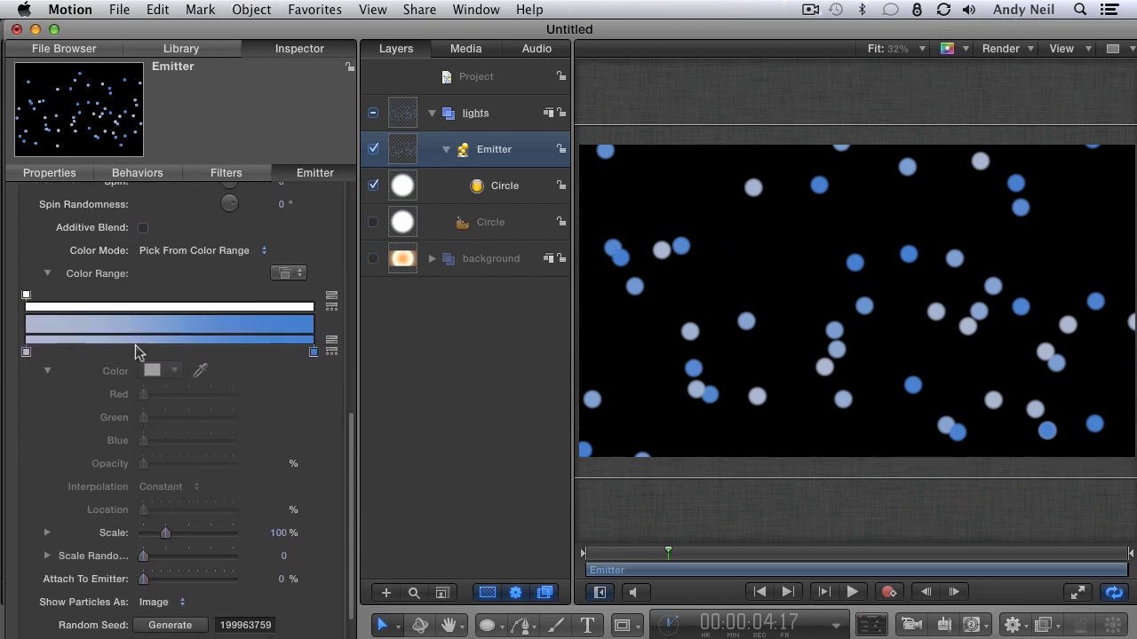
Change the colour range's starting stop from light blue to peach
left_click(26, 351)
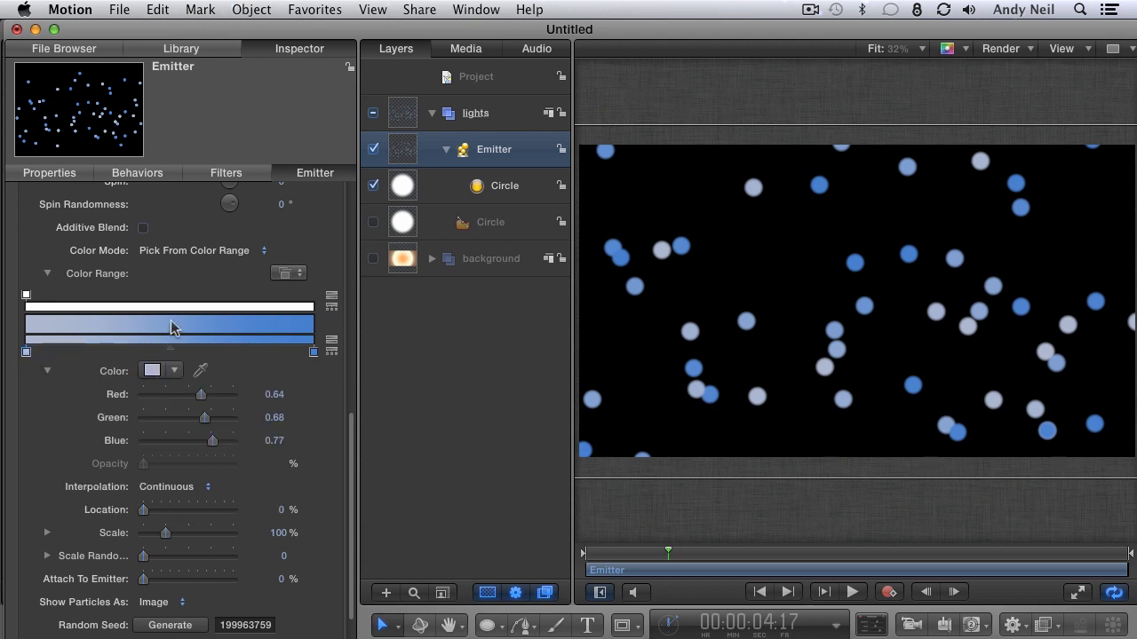
left_click(152, 370)
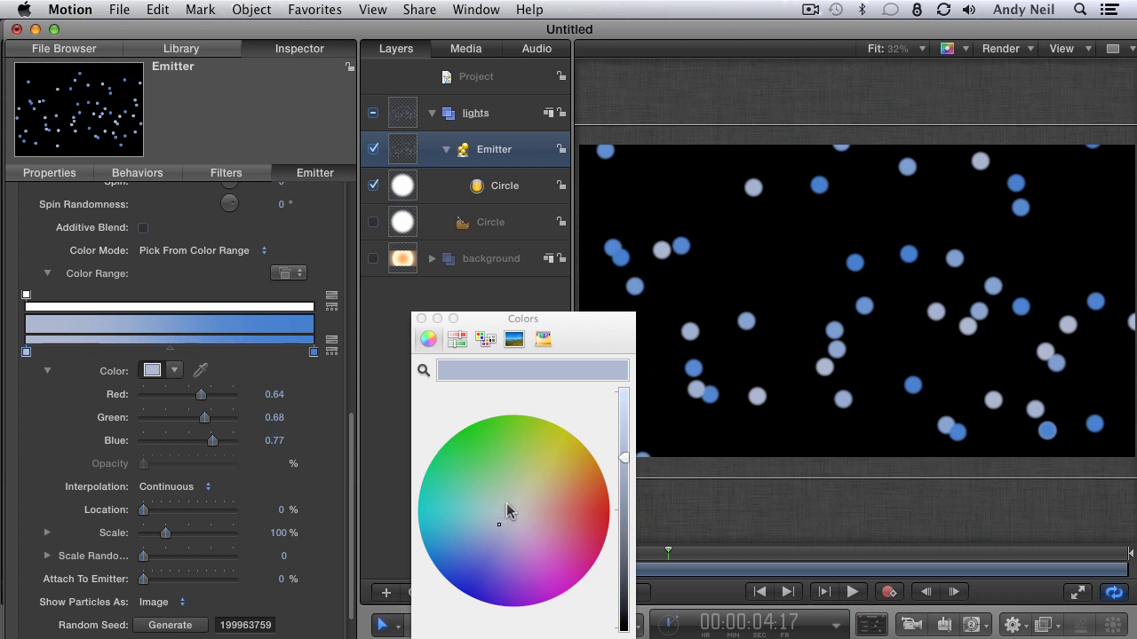
left_click_drag(545, 495, 555, 496)
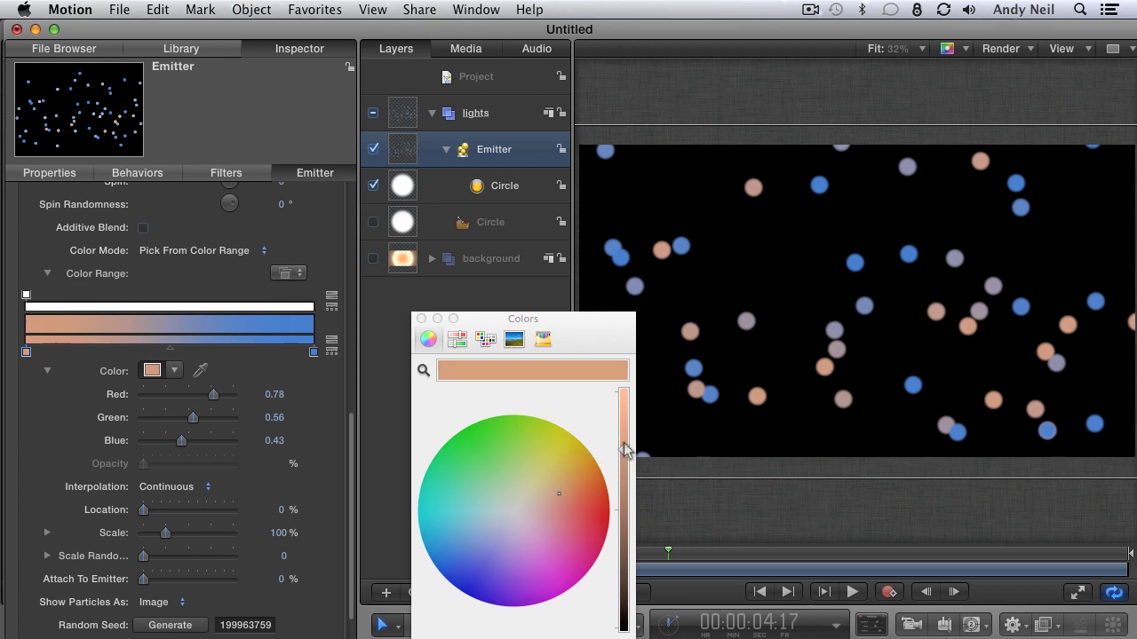
left_click_drag(624, 457, 625, 434)
left_click_drag(544, 502, 546, 499)
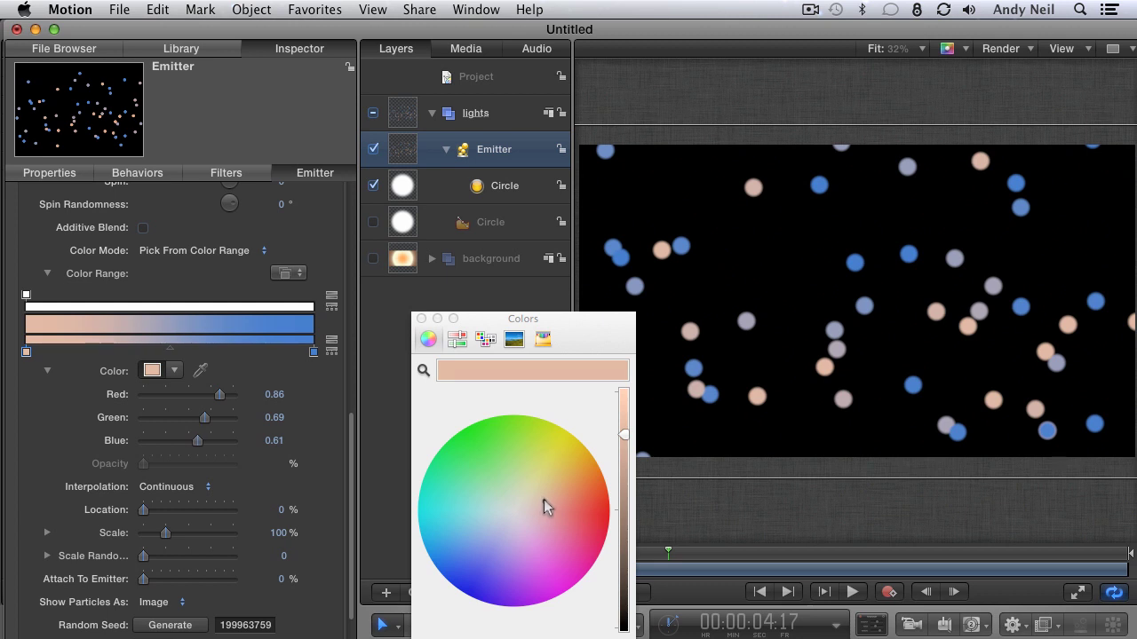
left_click_drag(624, 434, 624, 442)
Add an orange stop at about 23% and a pale cream stop at about 44%
left_click(91, 341)
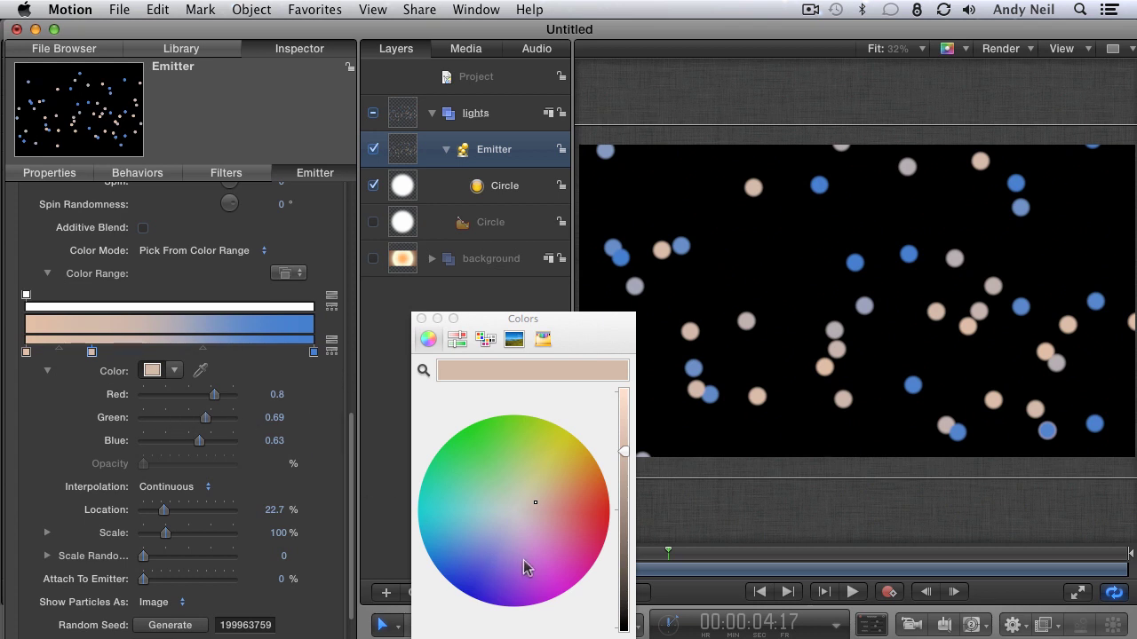
left_click_drag(539, 507, 563, 487)
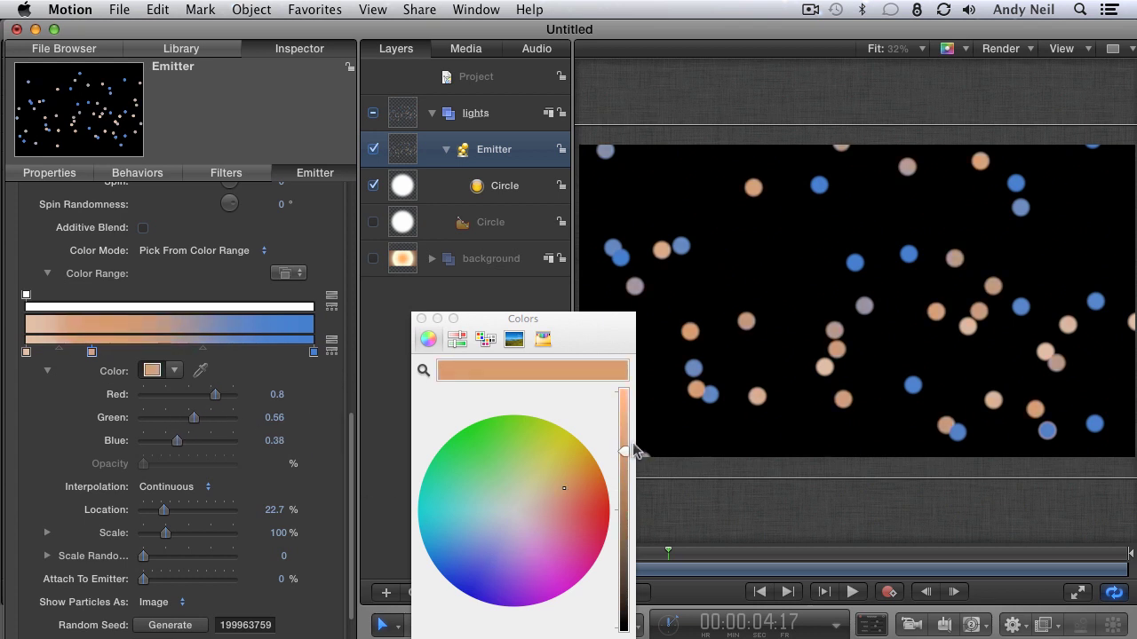
left_click_drag(626, 453, 626, 424)
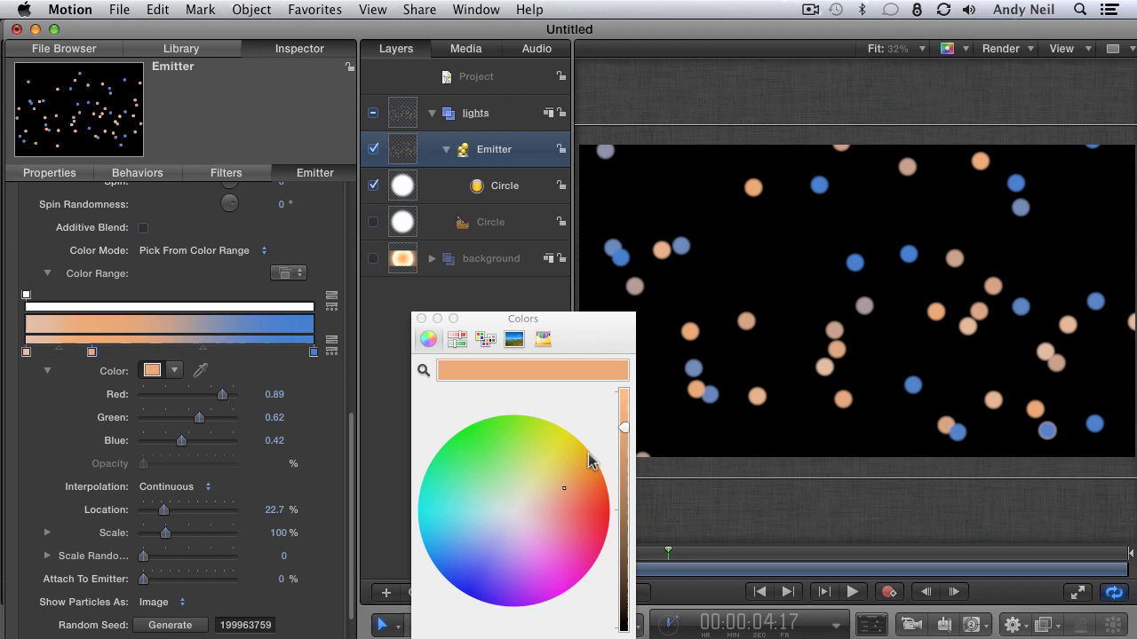
left_click(562, 486)
left_click(152, 341)
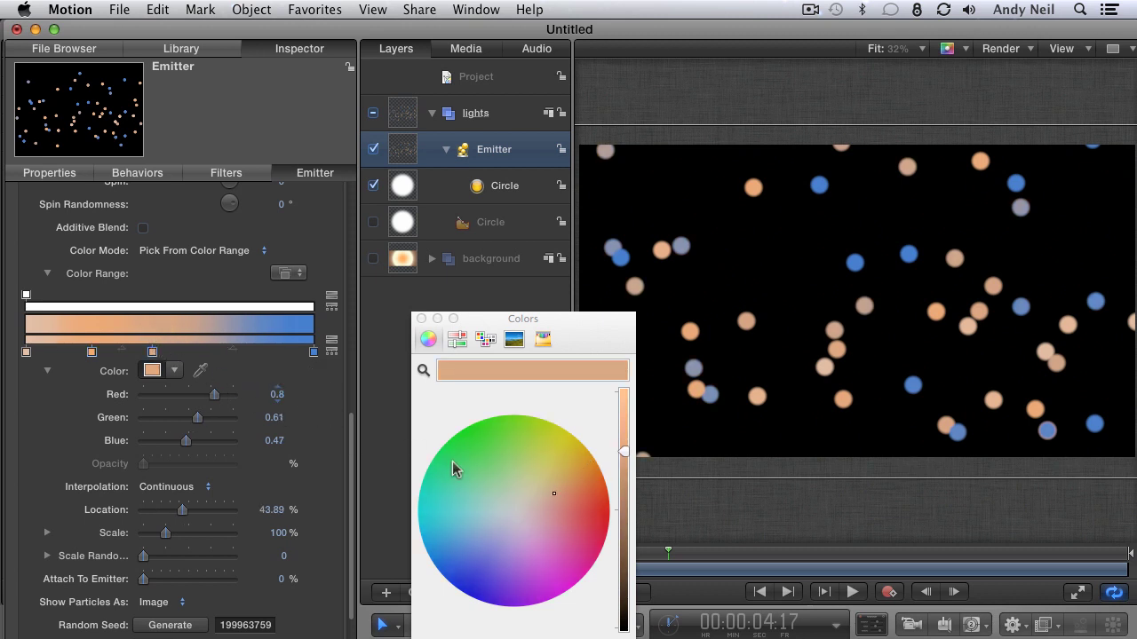
left_click_drag(552, 496, 528, 490)
left_click_drag(624, 455, 625, 406)
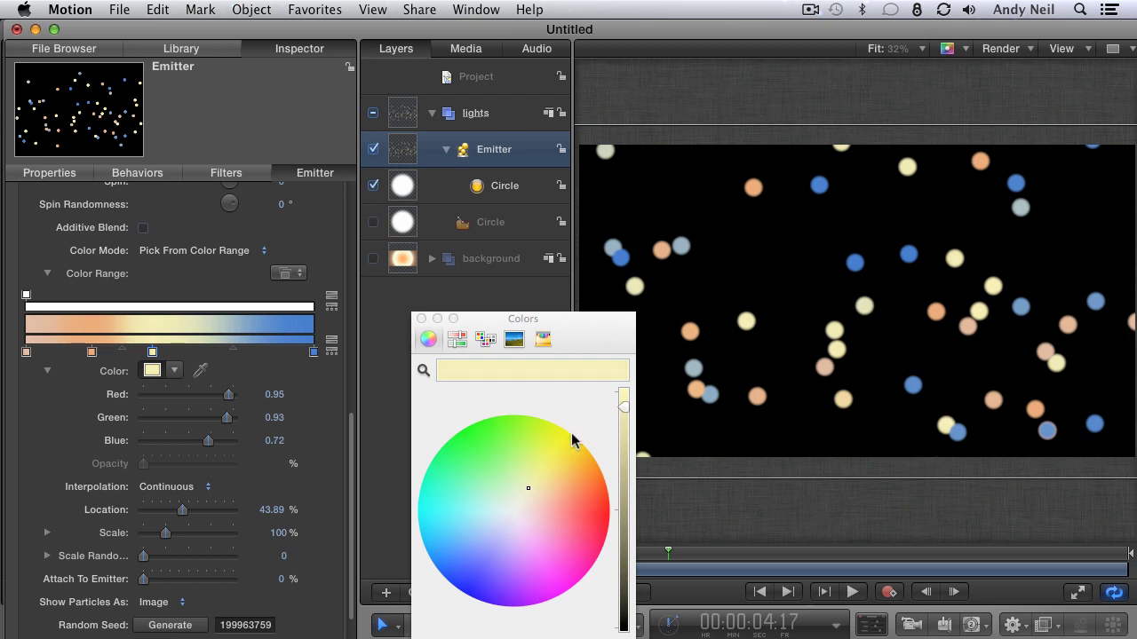
Show the background layer behind the particles again
left_click_drag(489, 318, 435, 353)
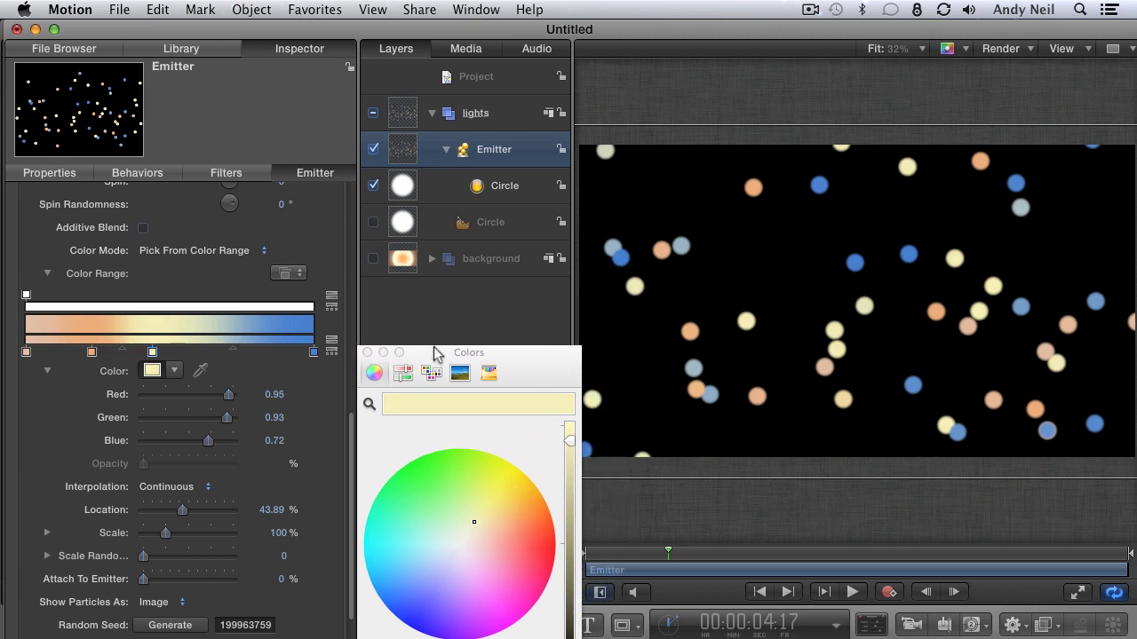
left_click(373, 258)
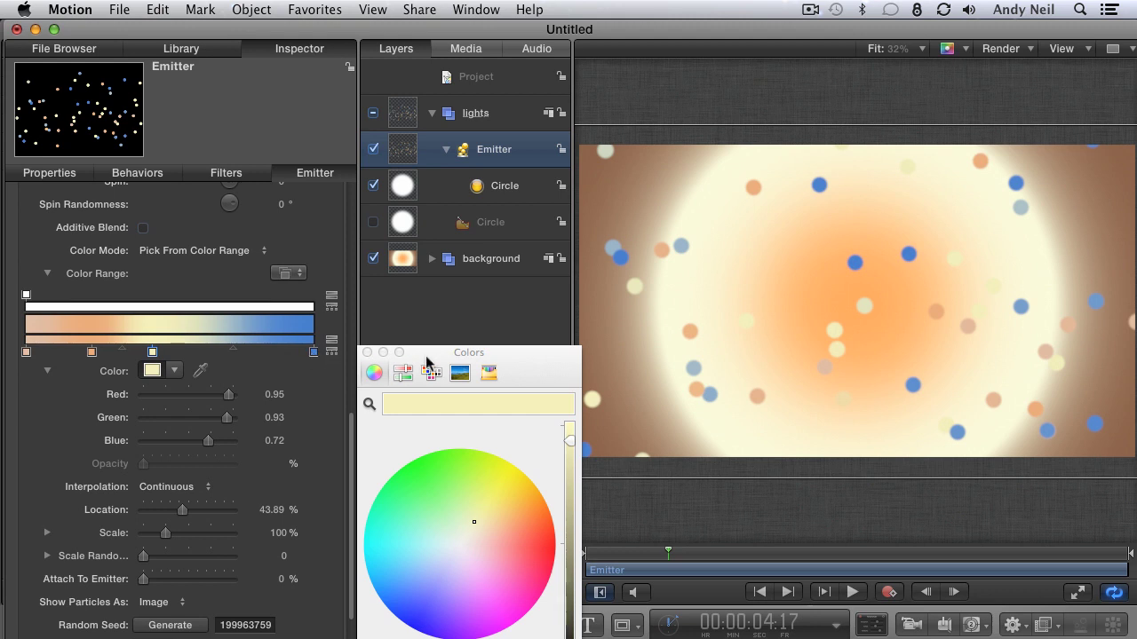
left_click_drag(426, 357, 421, 344)
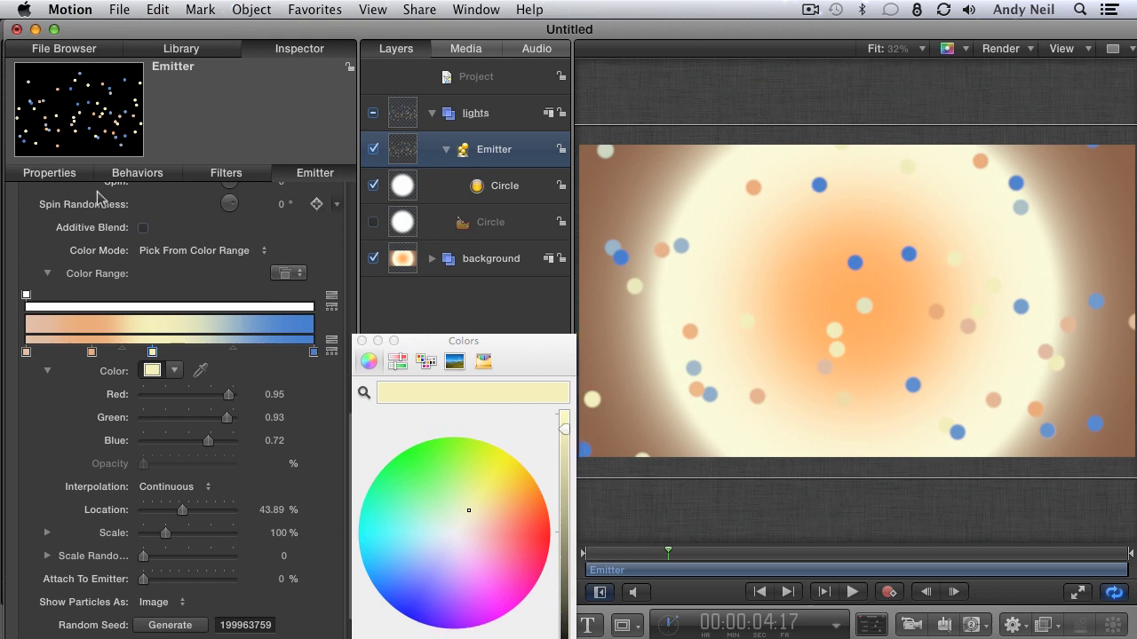
Set the emitter's Blend Mode to Screen in the Properties tab
left_click(51, 175)
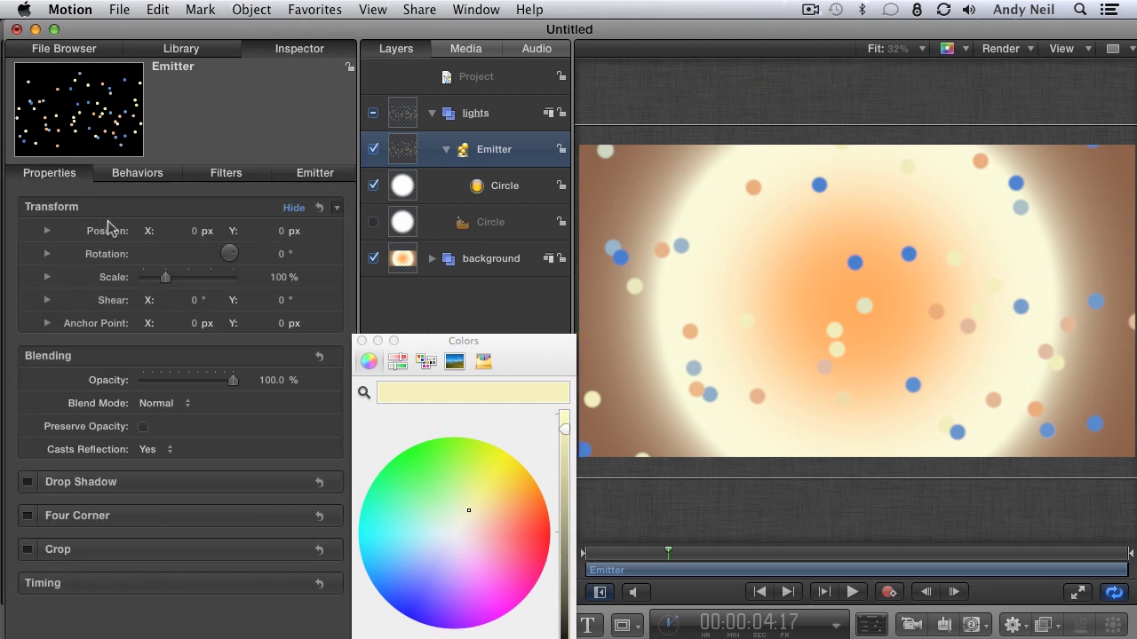
mouse_move(213, 323)
left_click(164, 403)
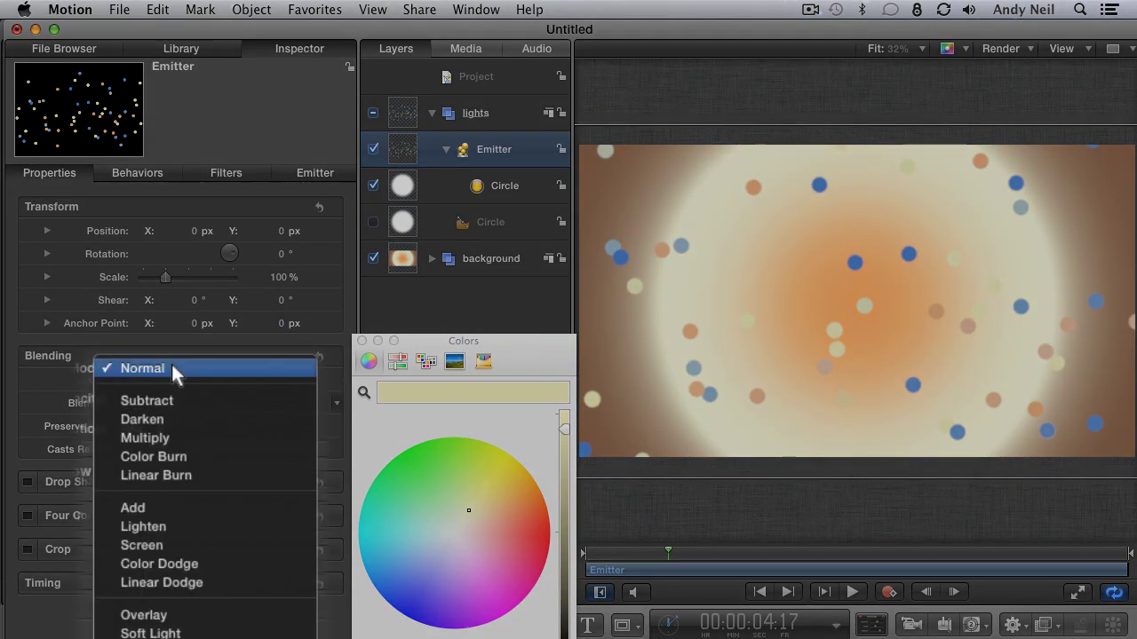
left_click(165, 544)
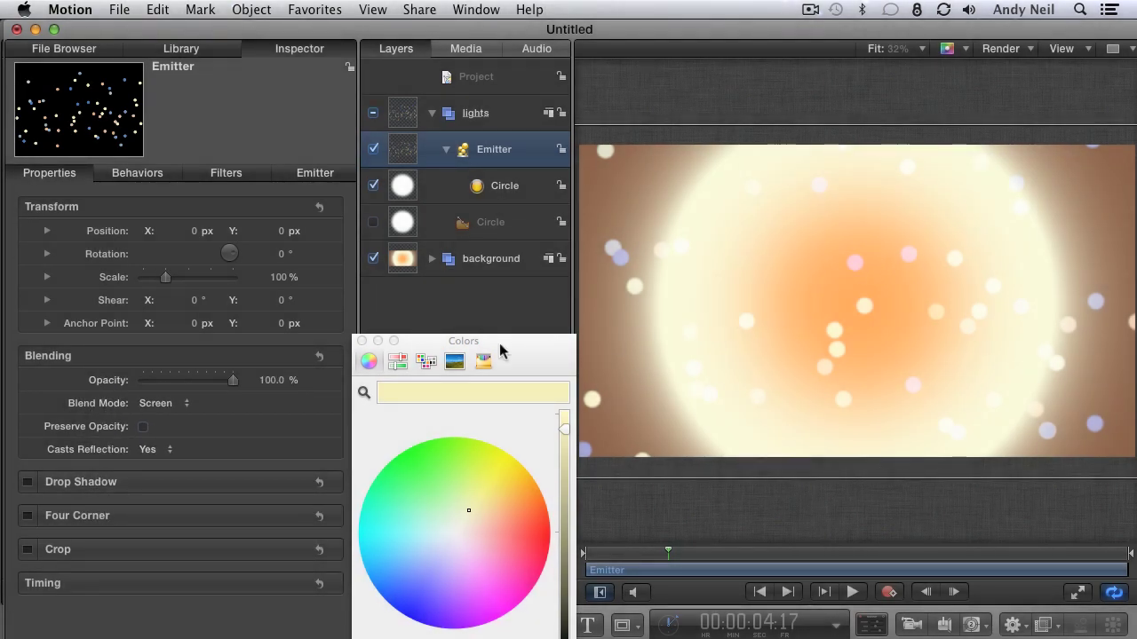
Add a colour tag to the Color Range and recolour its blue end tag peach
left_click(316, 174)
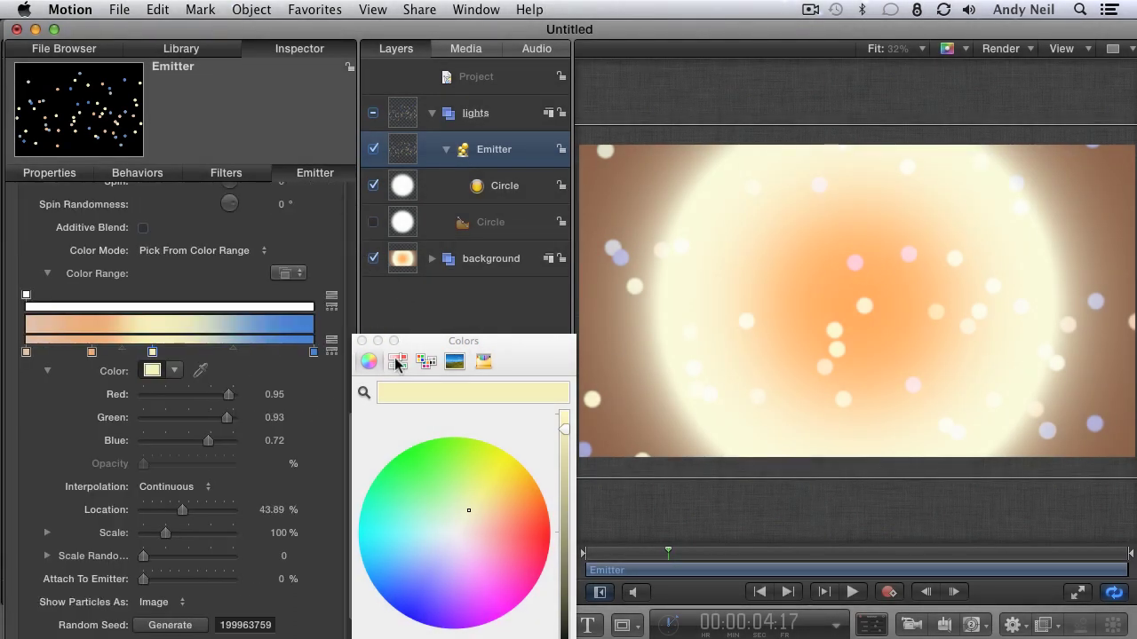
left_click(232, 343)
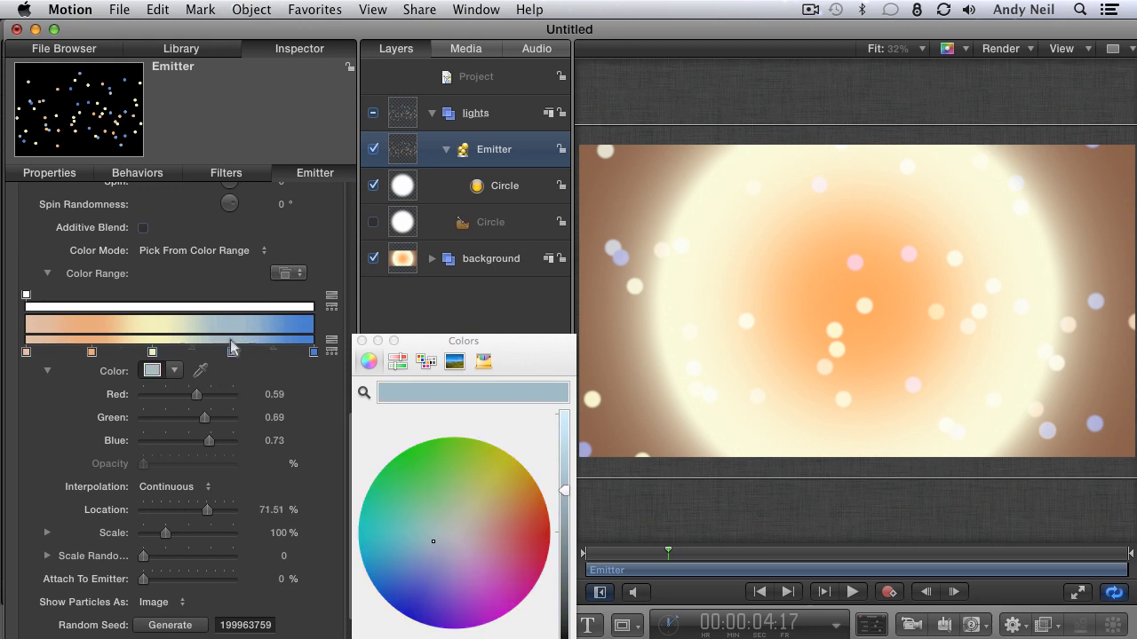
left_click(312, 352)
left_click(511, 513)
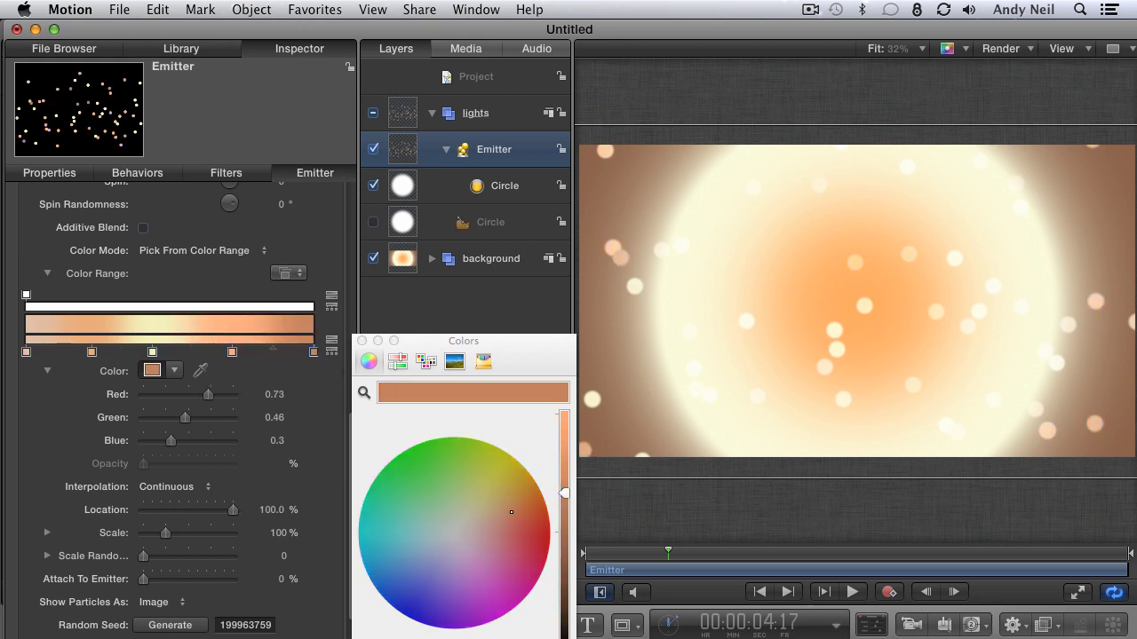
Reposition the peach and pale yellow colour tags and hide the background layer
left_click(232, 353)
left_click_drag(272, 347, 210, 353)
left_click(155, 353)
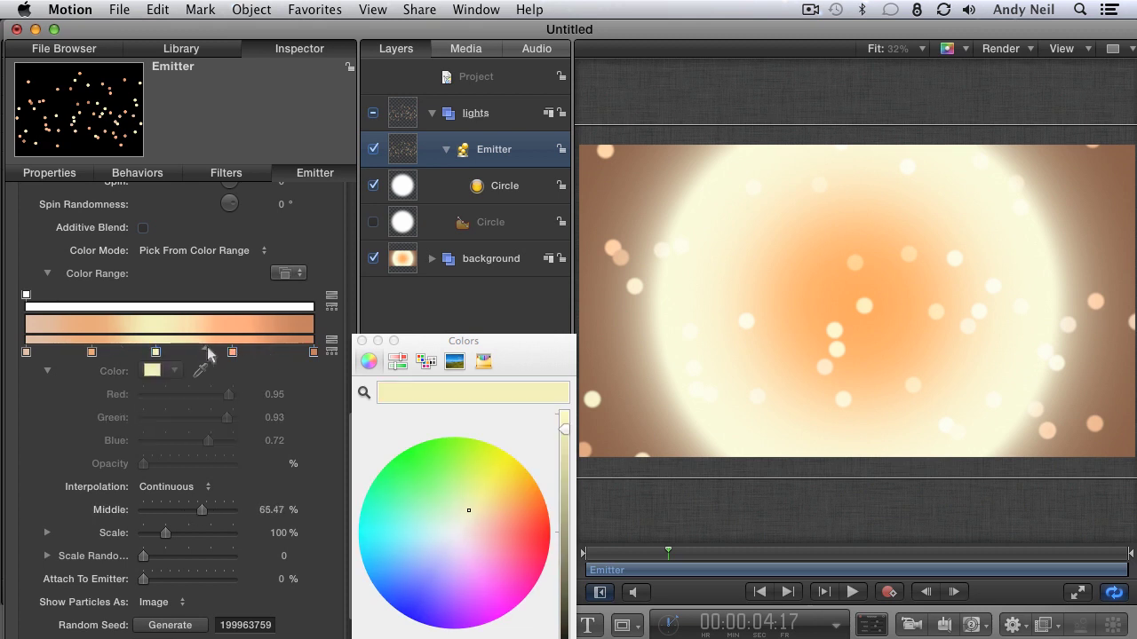
left_click(155, 353)
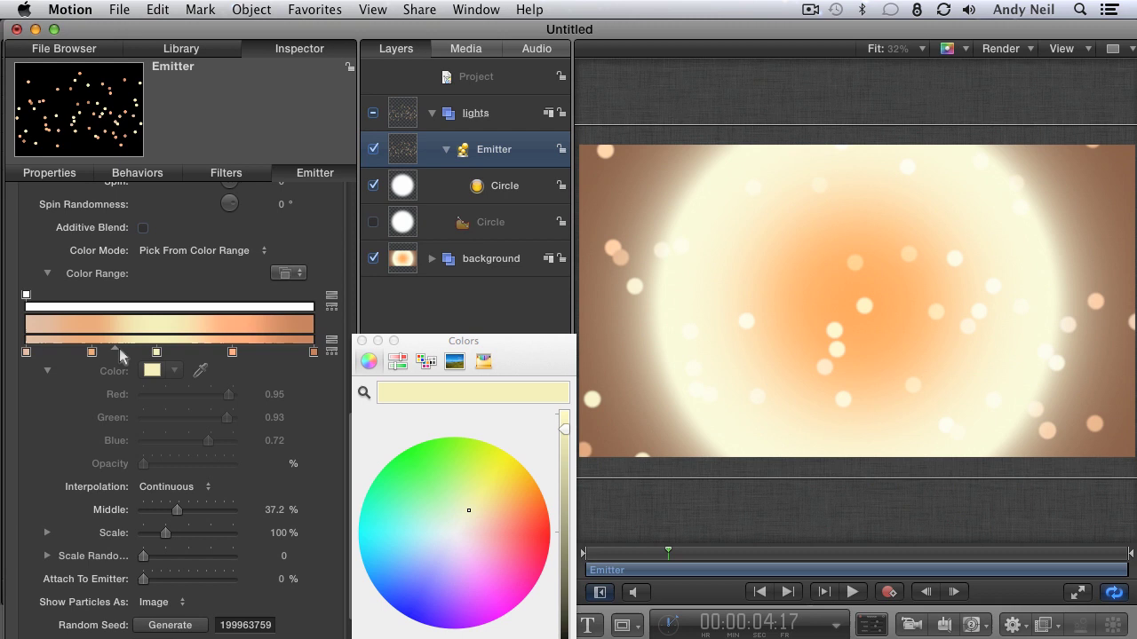
mouse_move(124, 348)
left_mouse_down()
mouse_move(81, 352)
mouse_move(107, 351)
left_mouse_up()
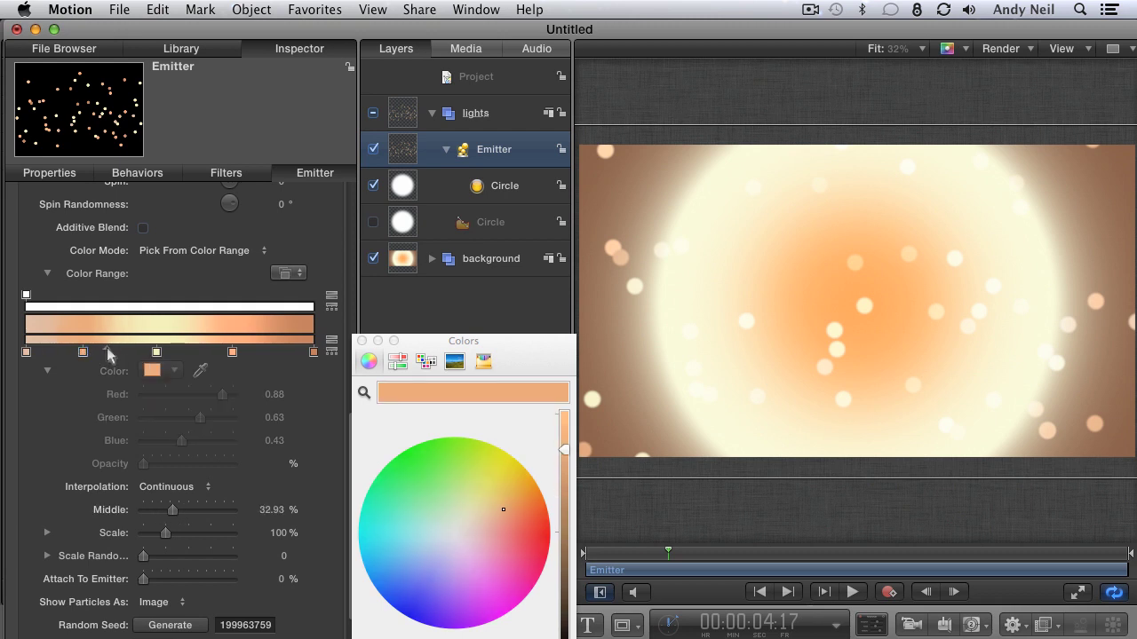
left_click(374, 258)
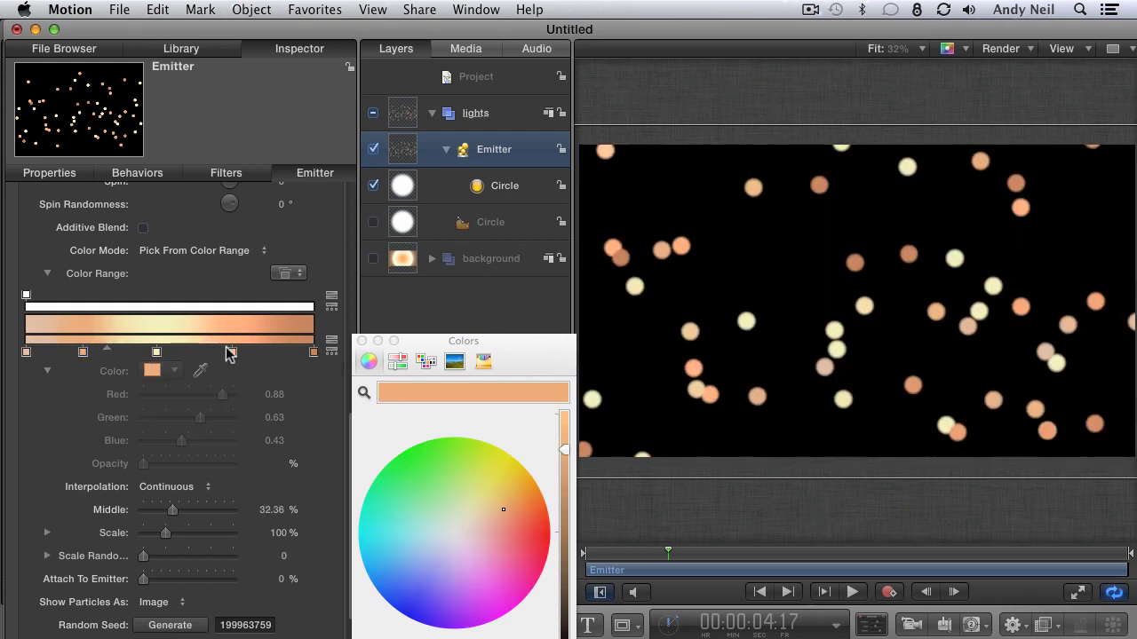
left_click_drag(229, 353, 240, 354)
Turn on Additive Blend, scrub to preview the particles, and close the Colors window
left_click(313, 354)
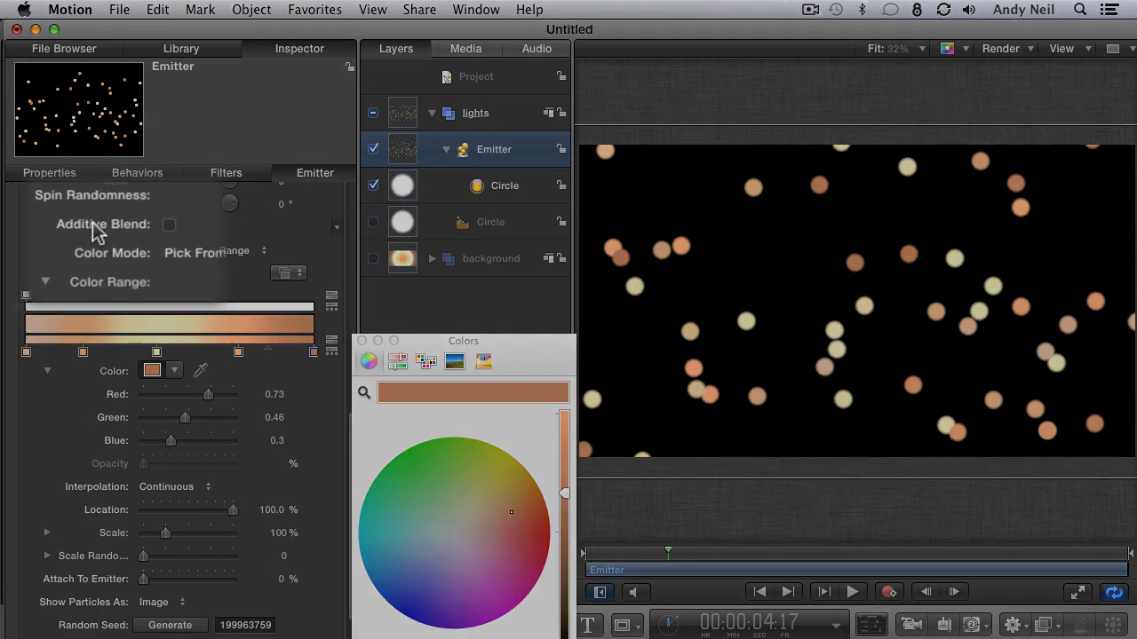
left_click(169, 225)
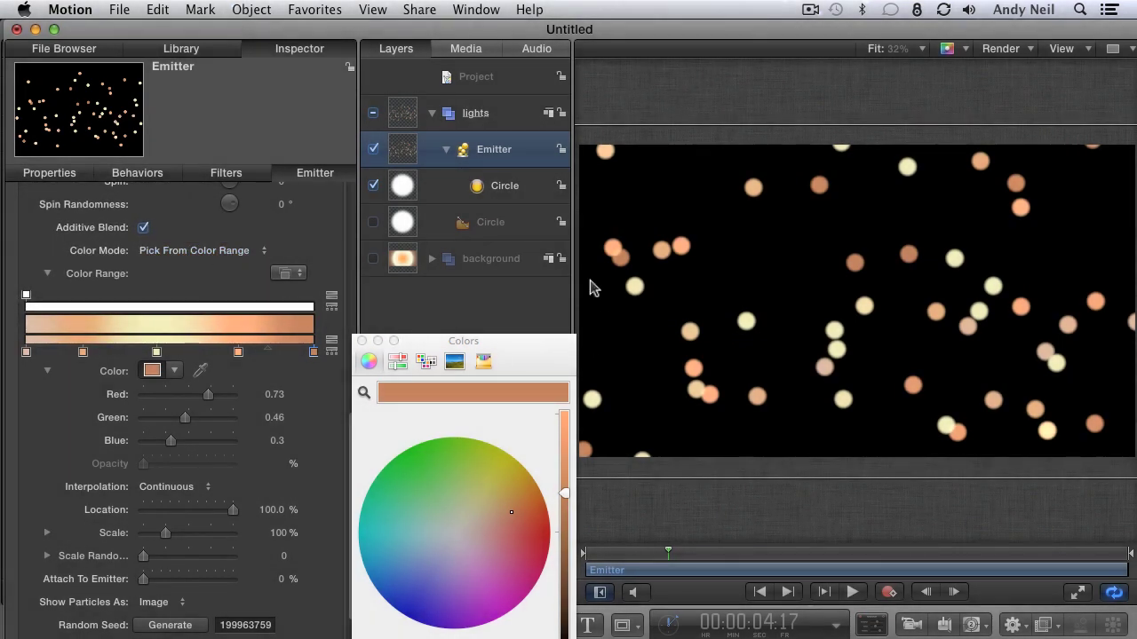
left_click_drag(672, 555, 675, 556)
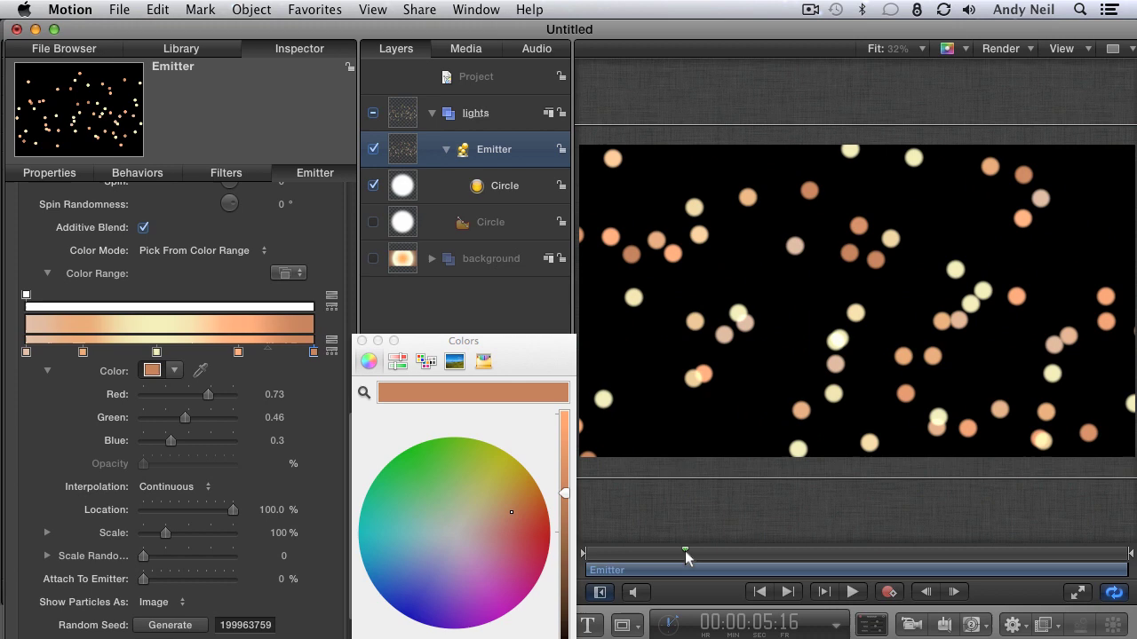
left_click_drag(684, 552, 673, 552)
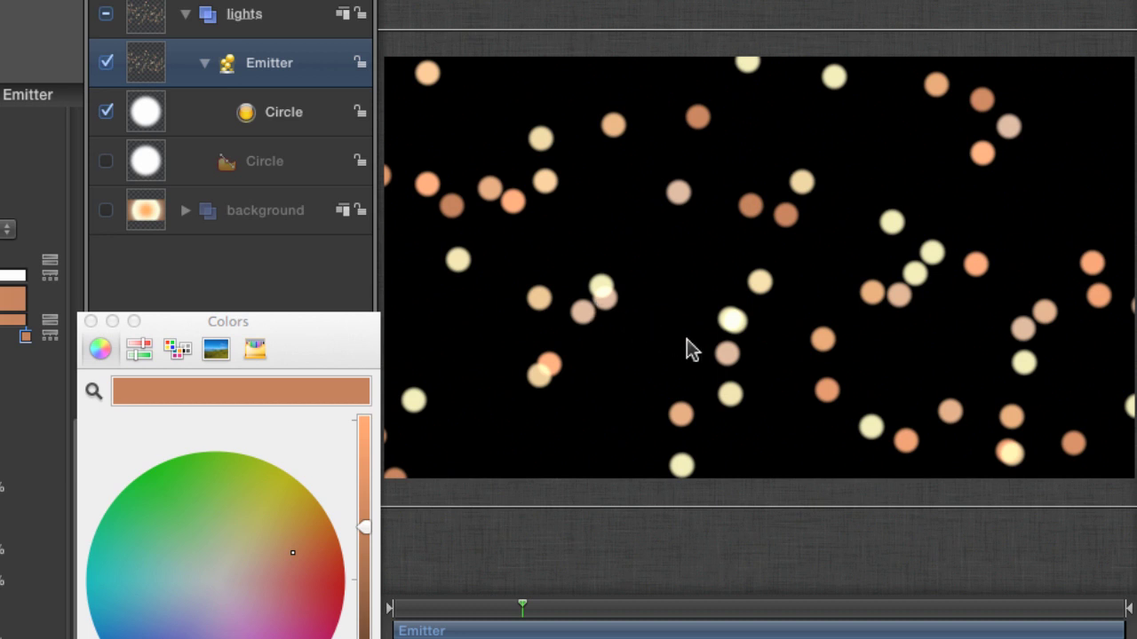
left_click_drag(545, 606, 557, 607)
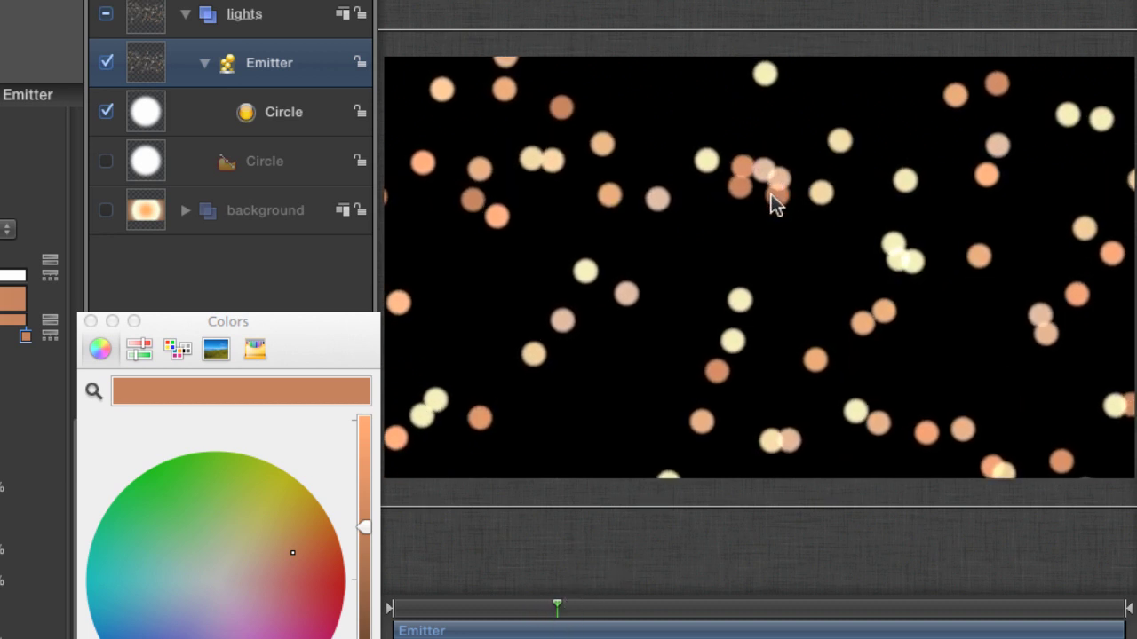
left_click(90, 321)
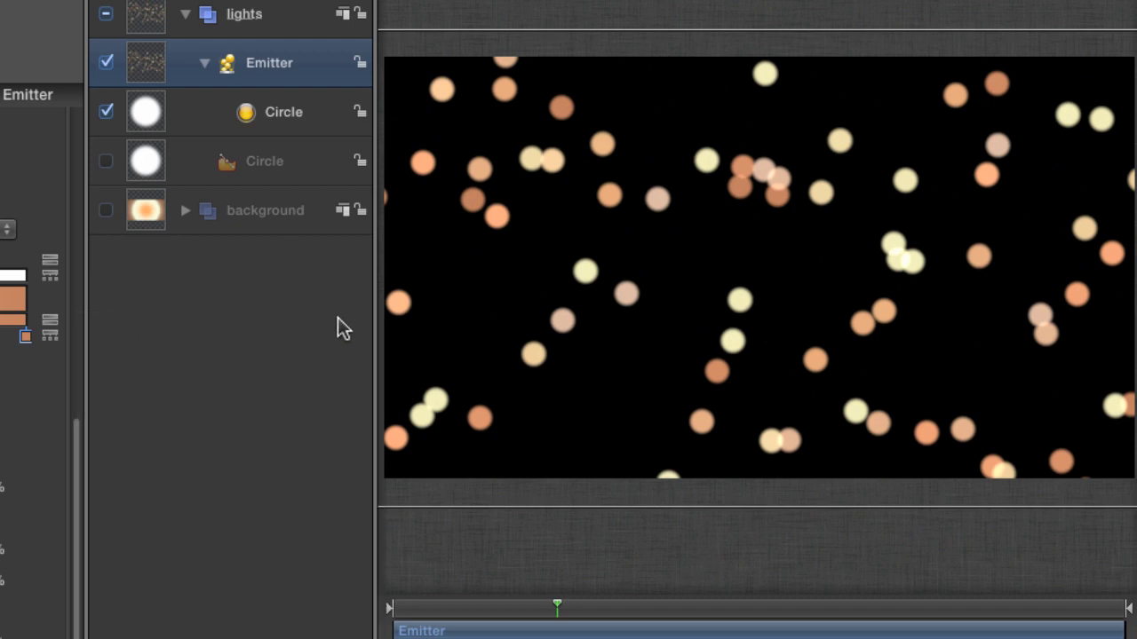
left_click_drag(553, 611, 578, 611)
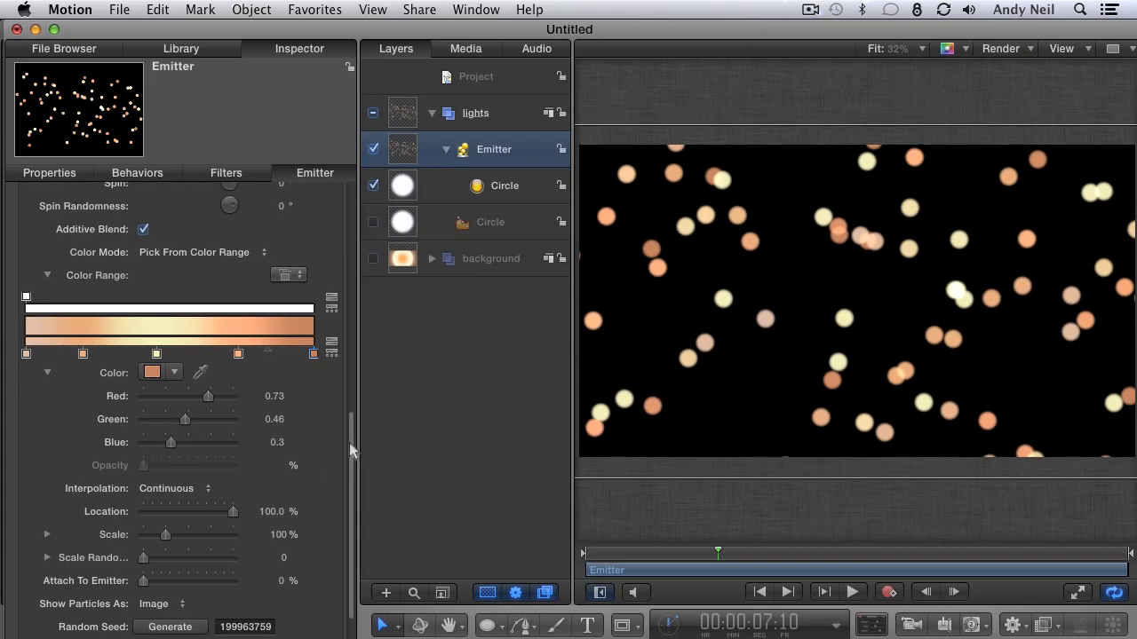
Add three opacity tags above the Color Range gradient and spread them along it
mouse_move(349, 443)
left_mouse_down()
mouse_move(351, 406)
mouse_move(332, 404)
left_mouse_up()
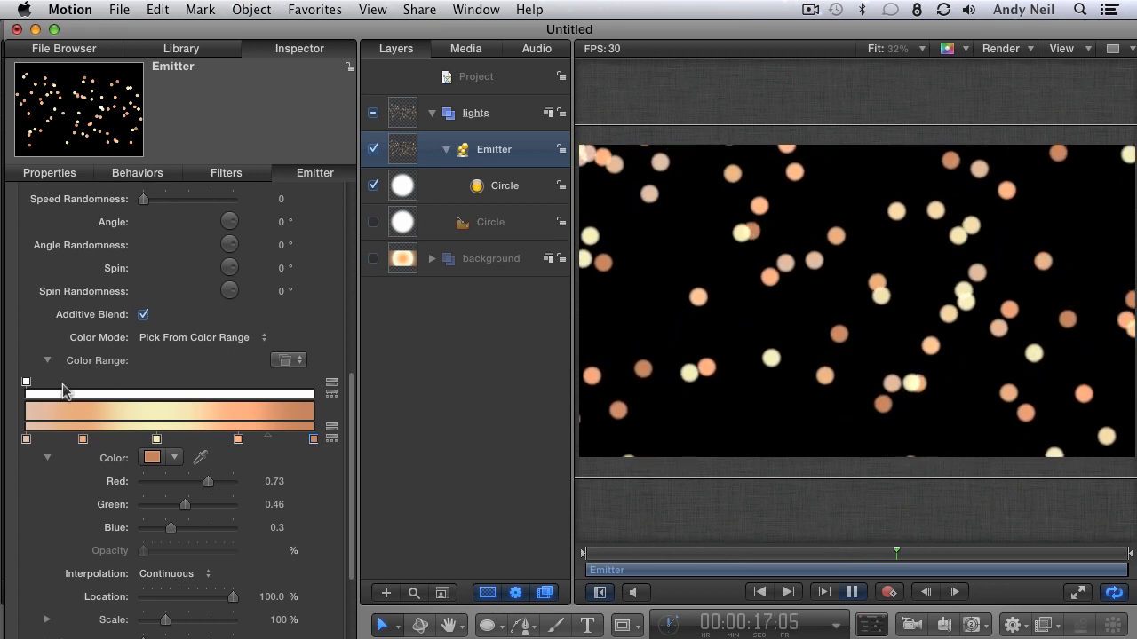
key("space")
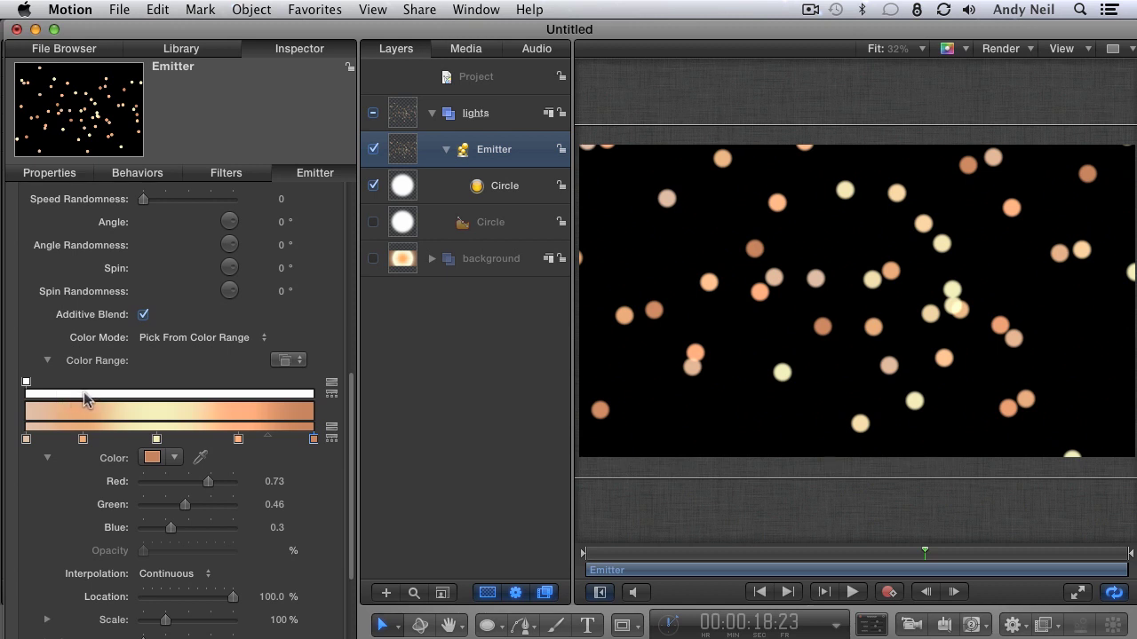
left_click(85, 397)
left_click(170, 402)
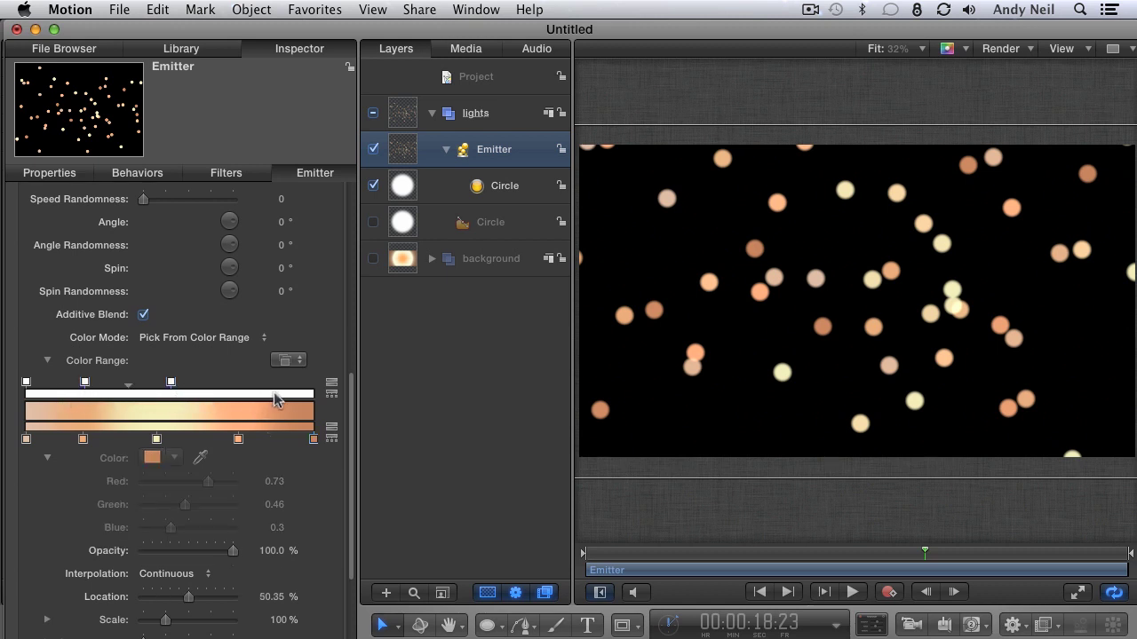
left_click(267, 399)
left_click_drag(267, 382, 314, 384)
left_click_drag(176, 379, 230, 384)
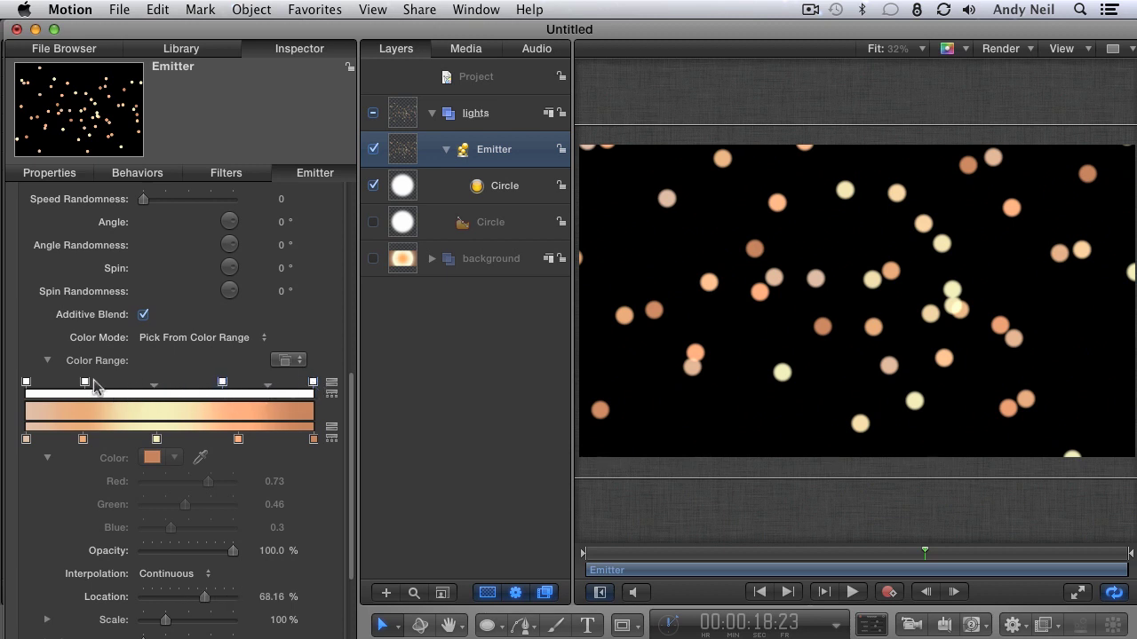
left_click_drag(94, 382, 102, 386)
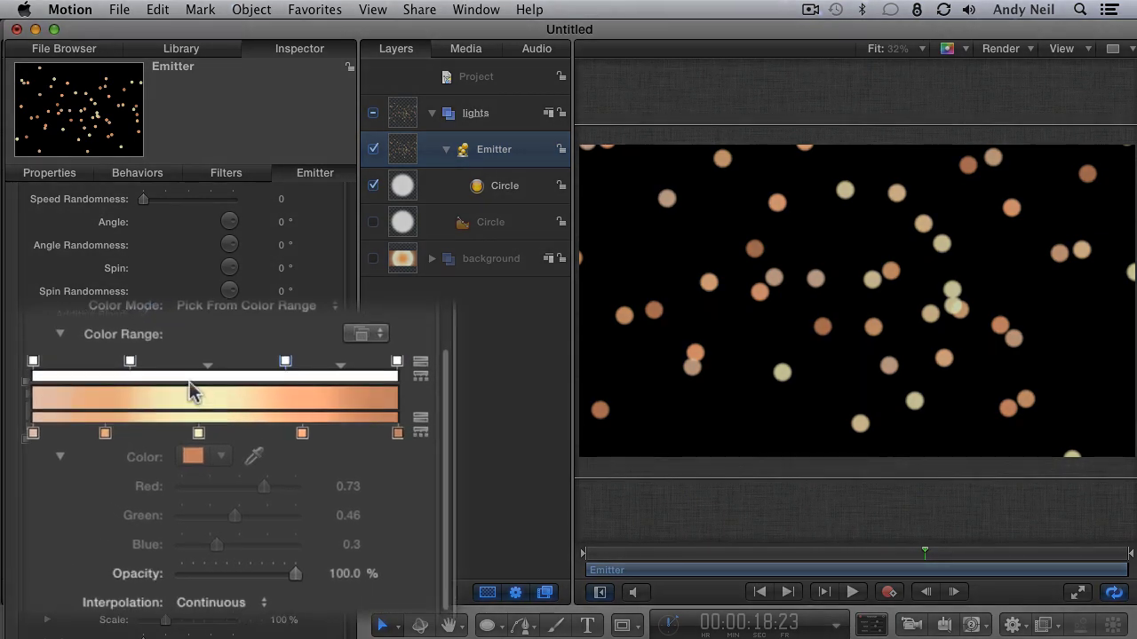
Set the first and last opacity tags to 0% and play back the fading lights
left_click(32, 361)
left_click_drag(297, 574, 182, 575)
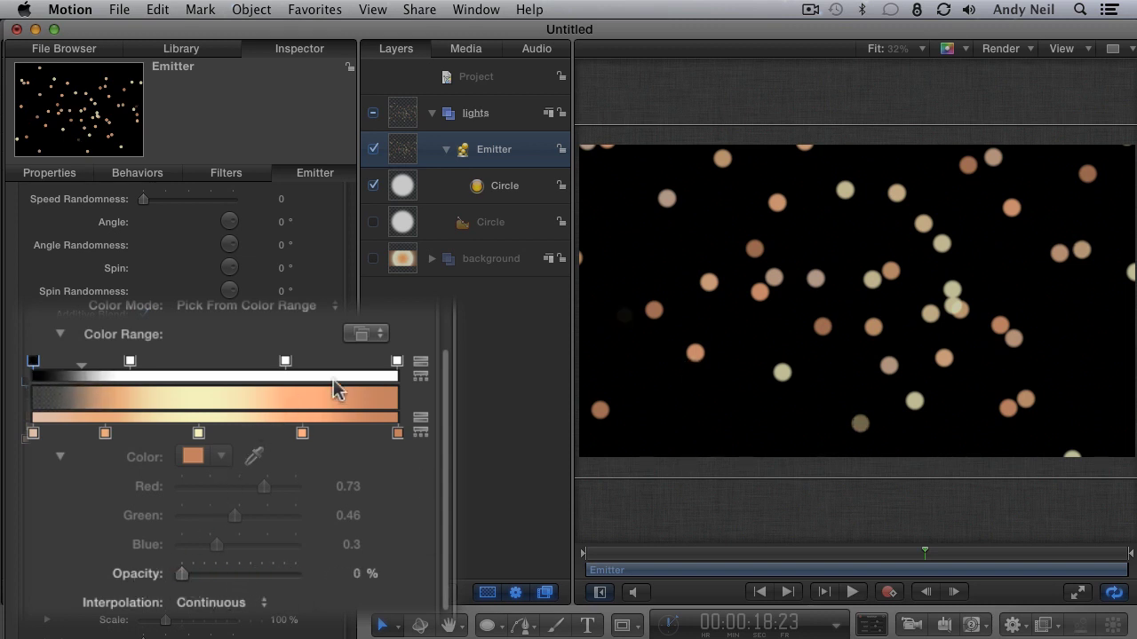
left_click(397, 361)
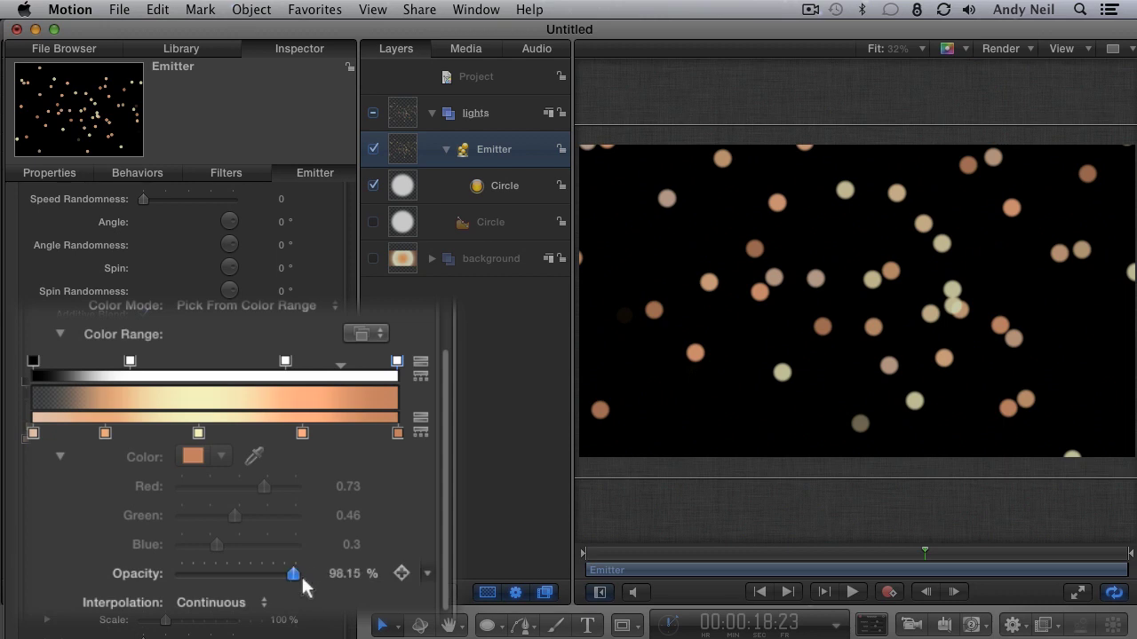
left_click_drag(302, 577, 166, 577)
left_click_drag(286, 361, 264, 363)
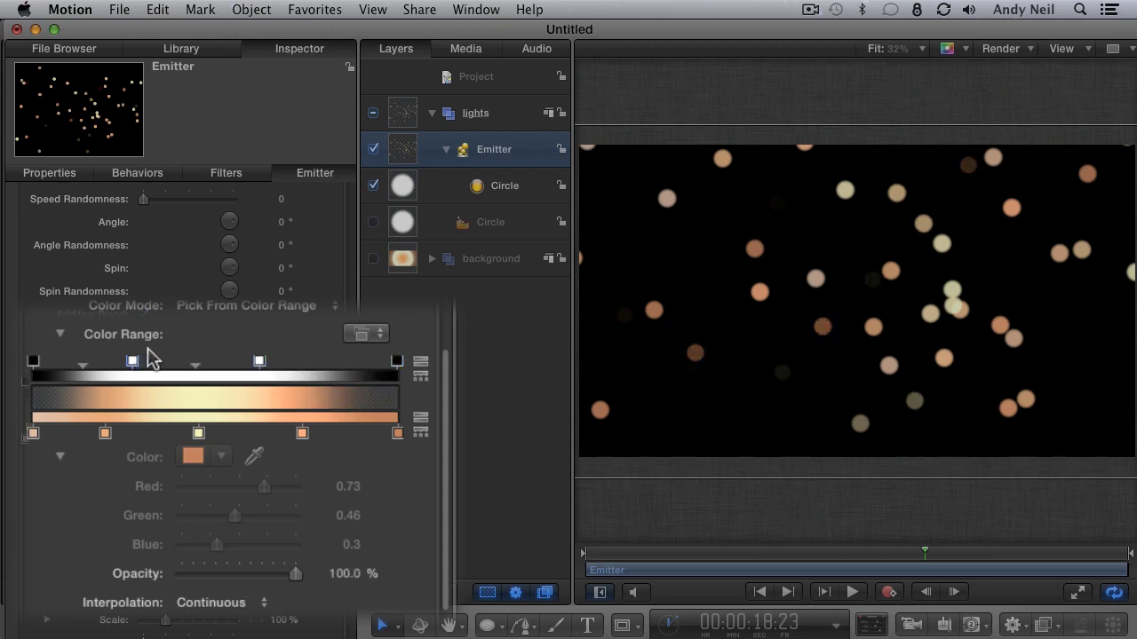
key("space")
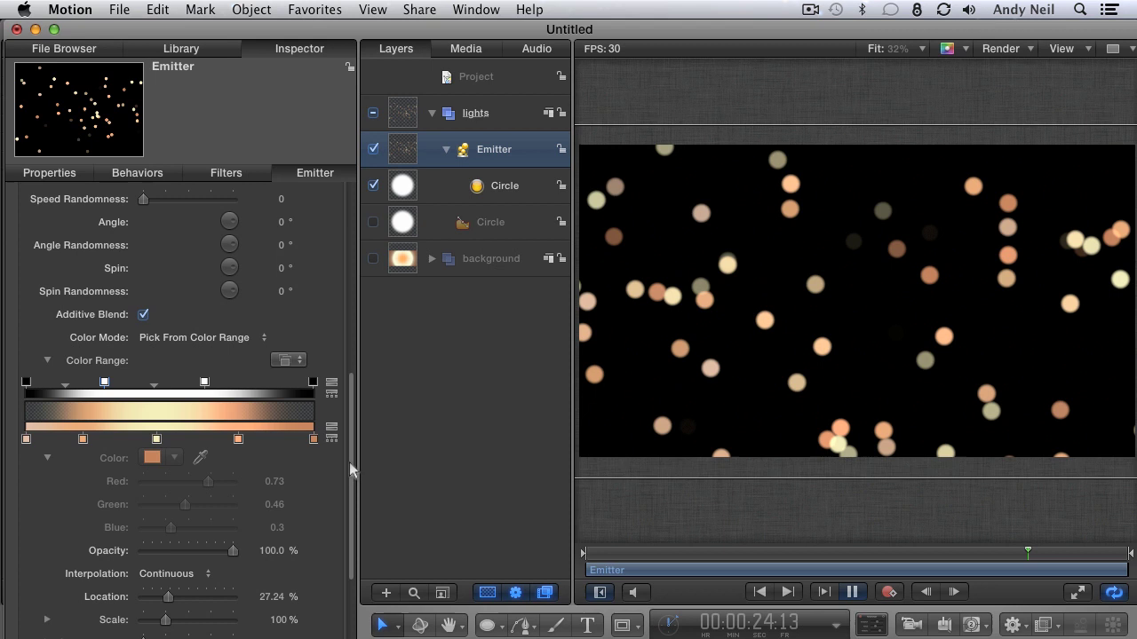
mouse_move(349, 462)
left_mouse_down()
mouse_move(363, 367)
mouse_move(356, 262)
left_mouse_up()
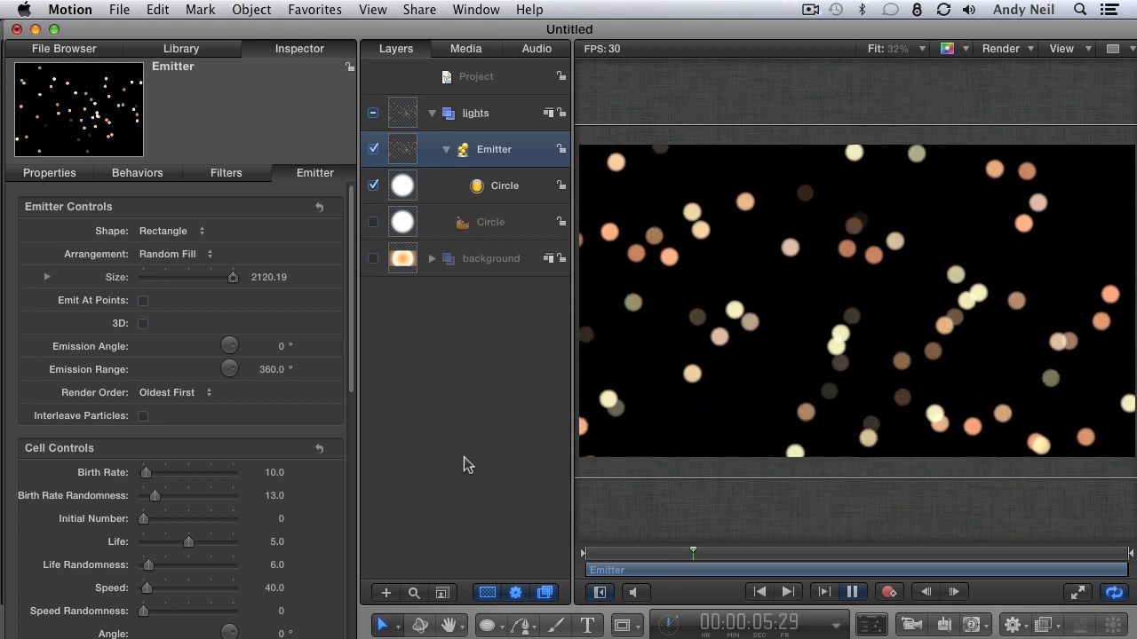
key("space")
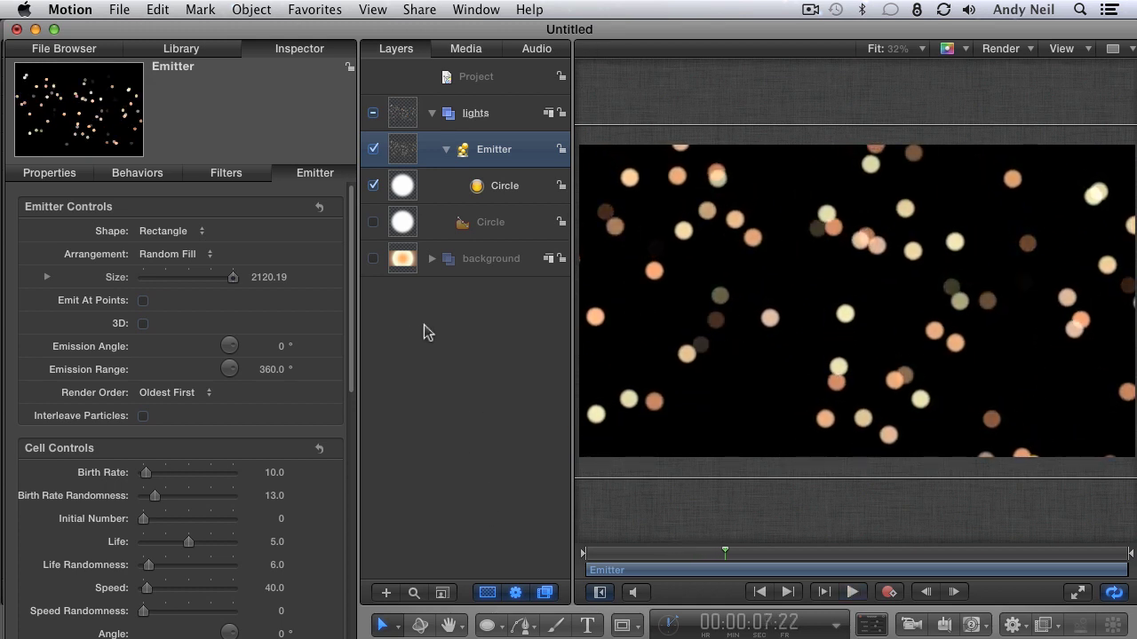
Duplicate the Circle particle cell with Cmd+D and rename the copy 'medium copy'
left_click(493, 197)
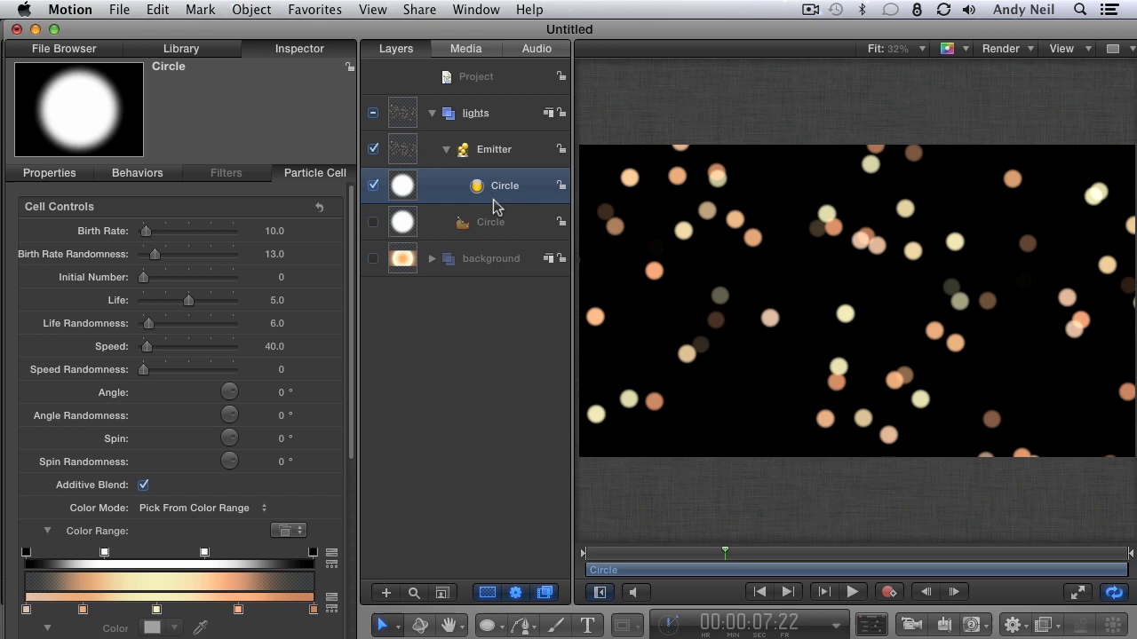
key("super+d")
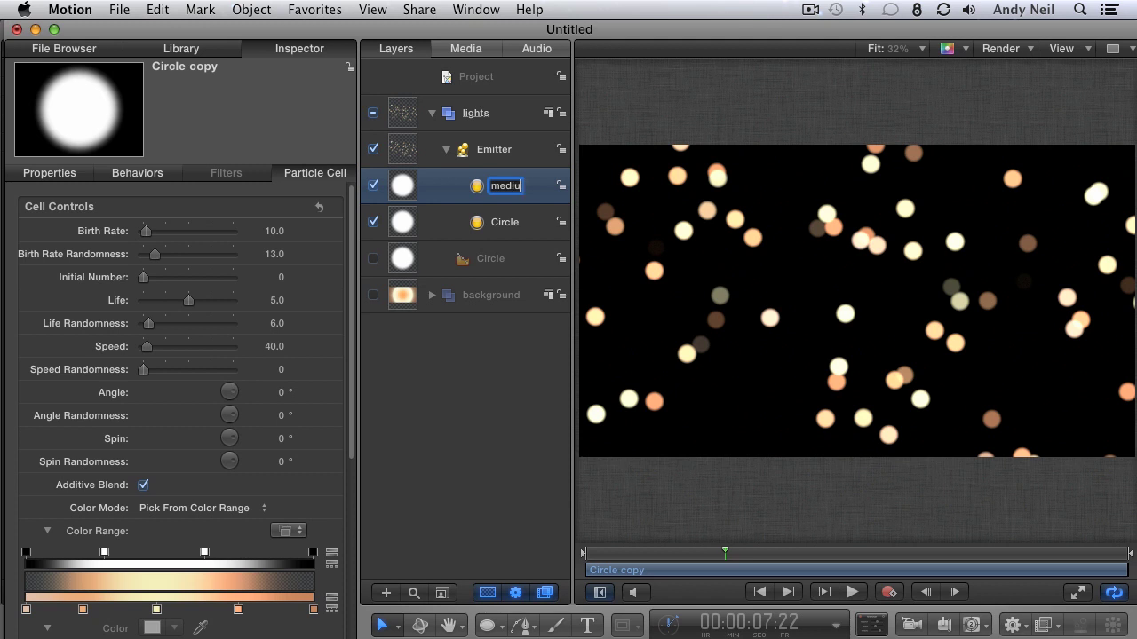
type("edium")
key("Return")
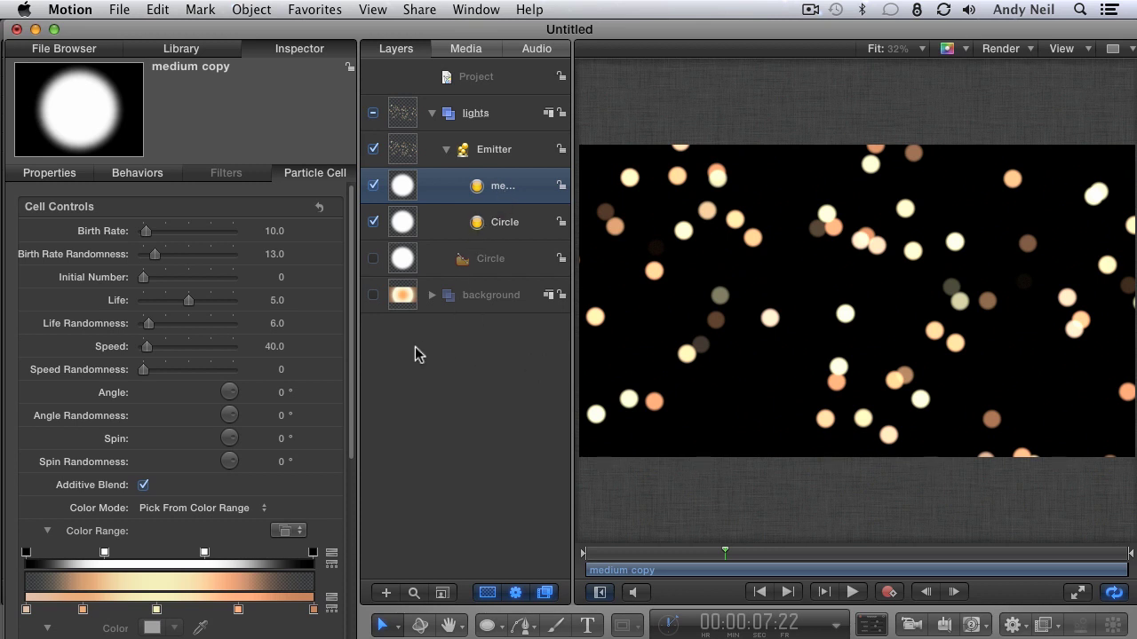
left_click(508, 228)
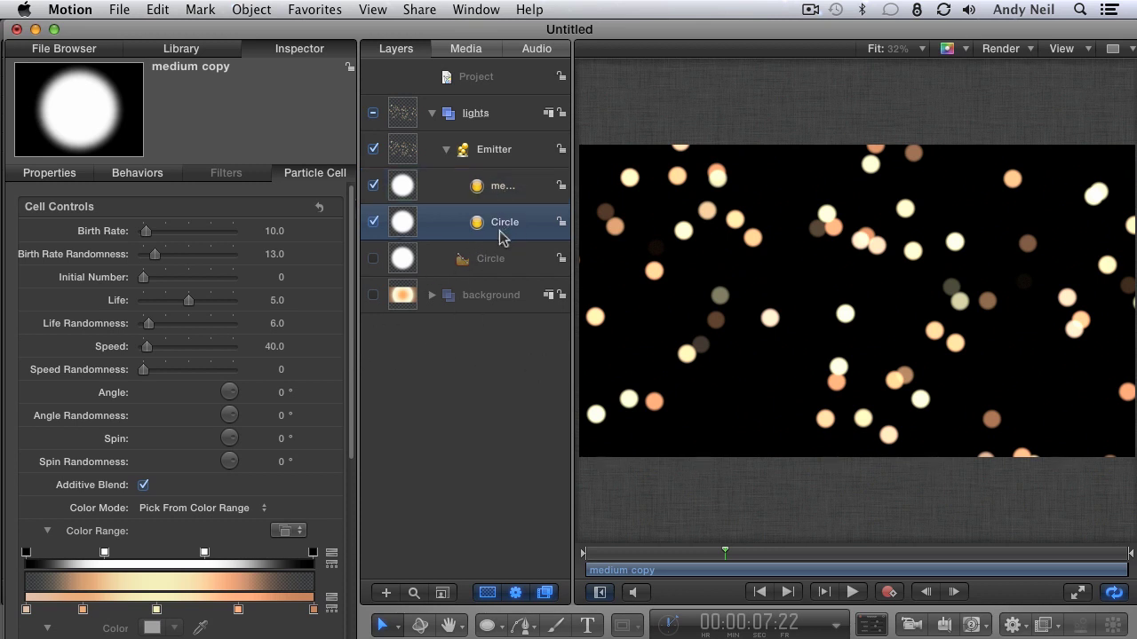
left_click(518, 197)
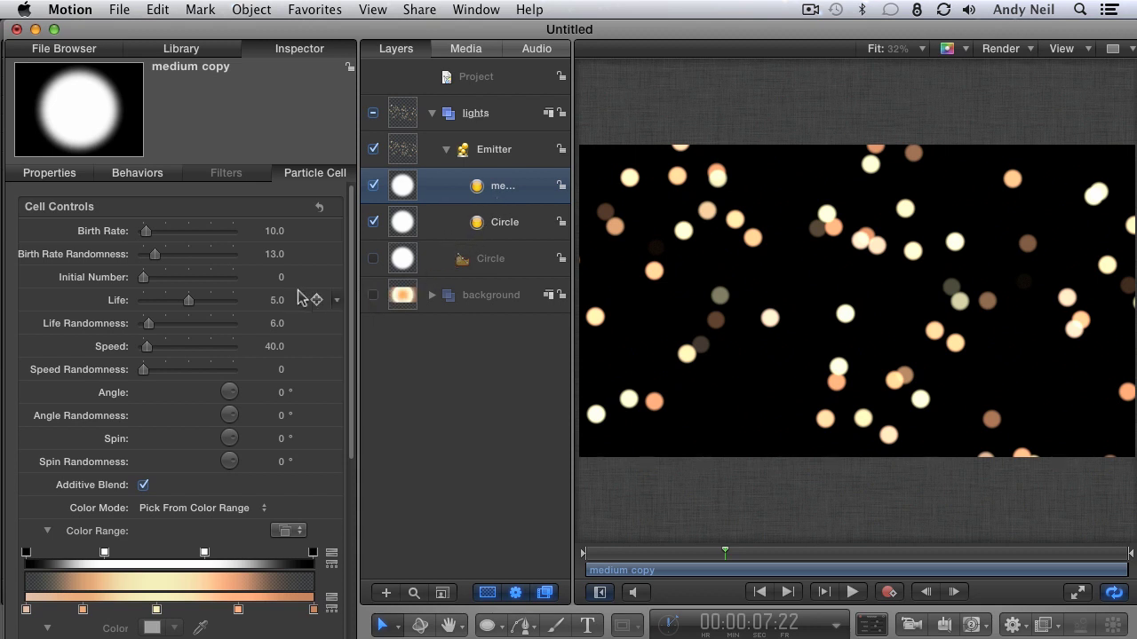
Scale the medium copy cell's particles up to 391% and scrub to preview them
left_click_drag(351, 302, 356, 484)
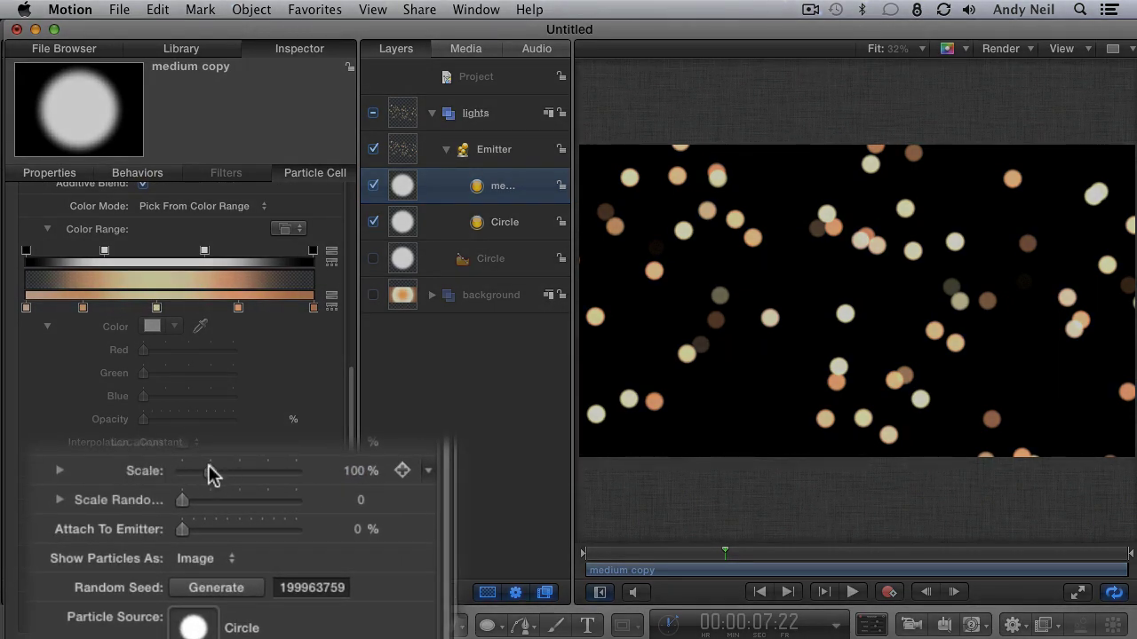
left_click_drag(210, 467, 294, 469)
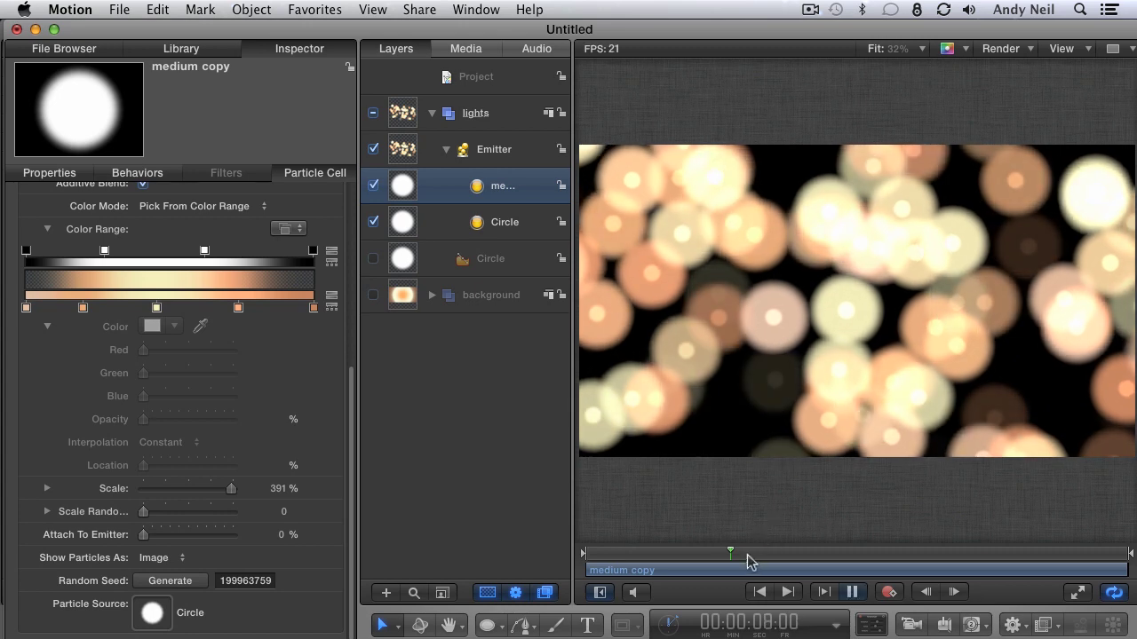
mouse_move(751, 557)
left_mouse_down()
mouse_move(845, 566)
mouse_move(794, 565)
left_mouse_up()
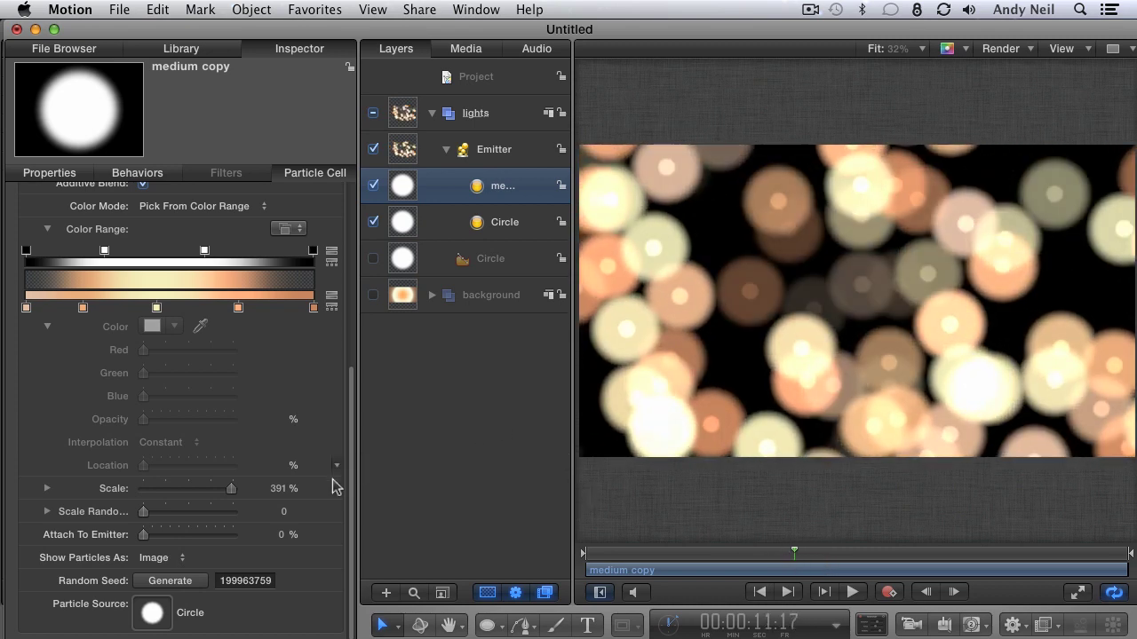
Regenerate the medium copy Random Seed several times with previews, keeping seed 519851283
left_click(186, 584)
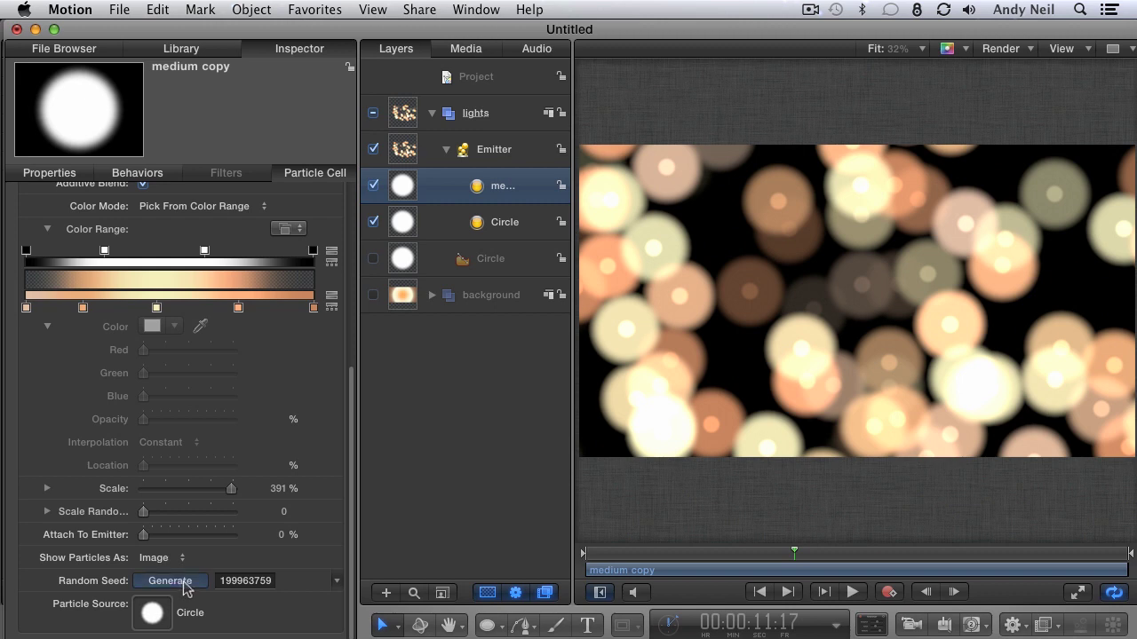
key("space")
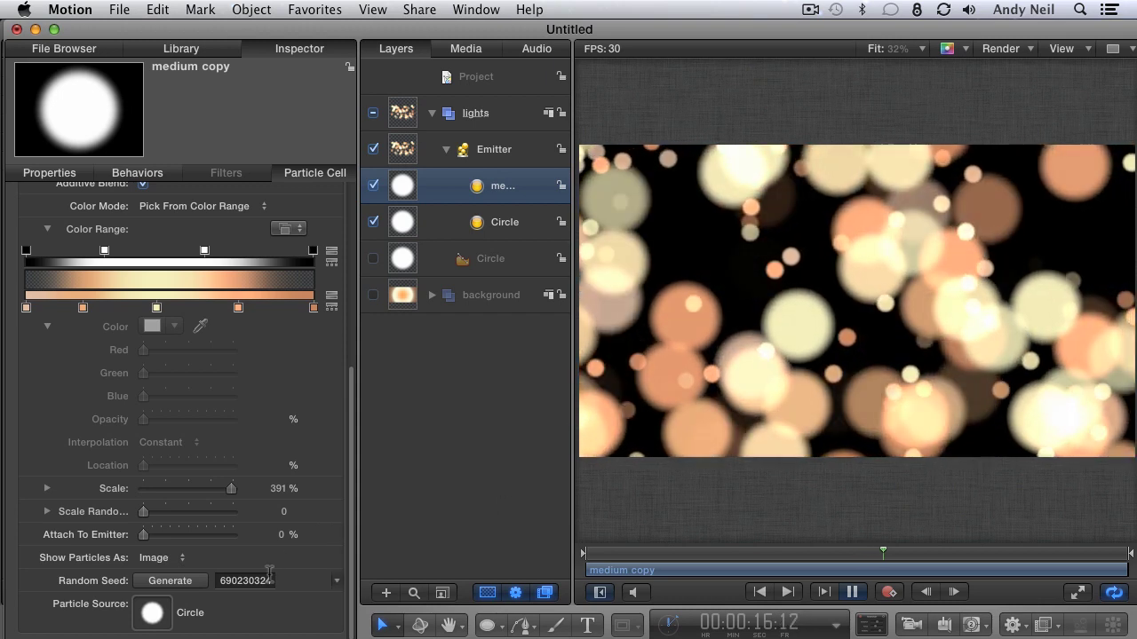
key("space")
left_click_drag(737, 554, 885, 554)
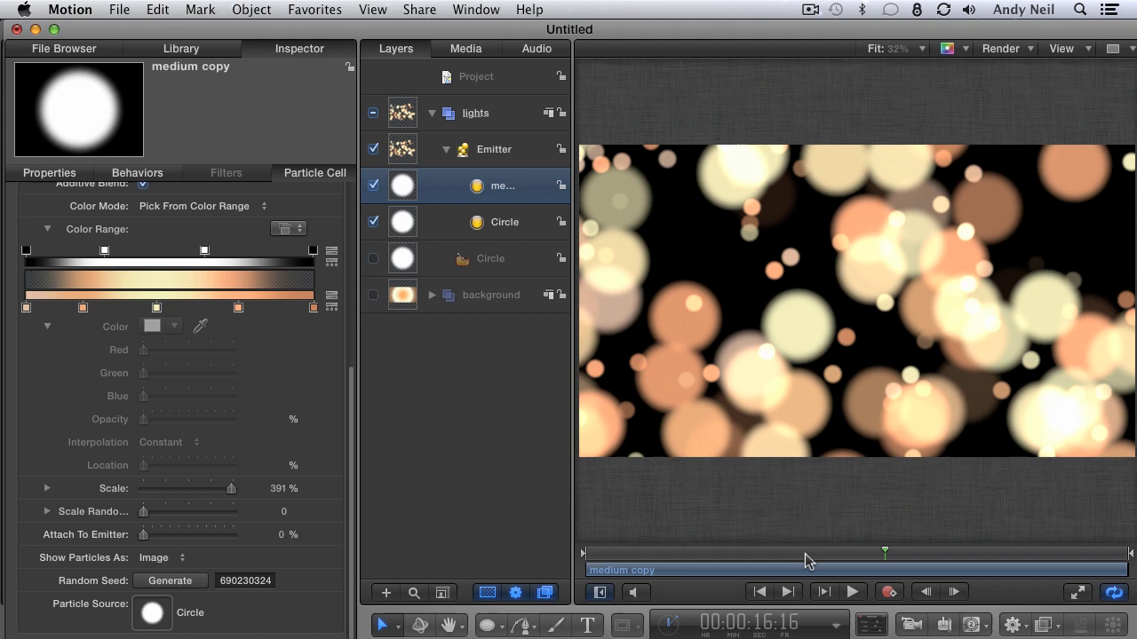
left_click(184, 582)
key("space")
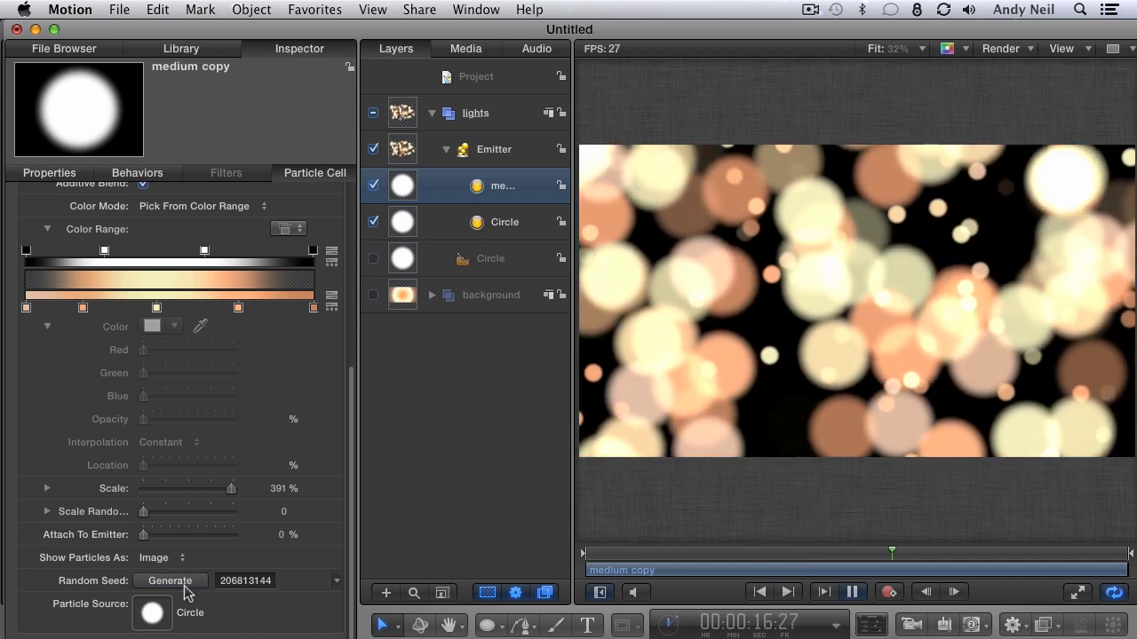
left_click(187, 582)
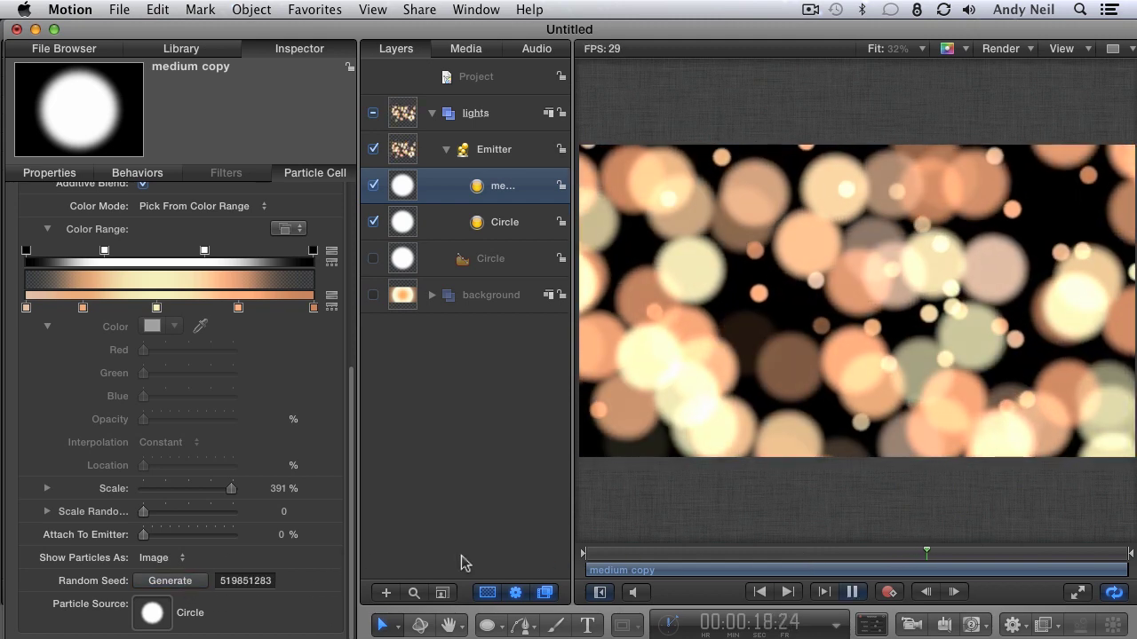
mouse_move(713, 553)
left_mouse_down()
mouse_move(795, 554)
mouse_move(779, 555)
left_mouse_up()
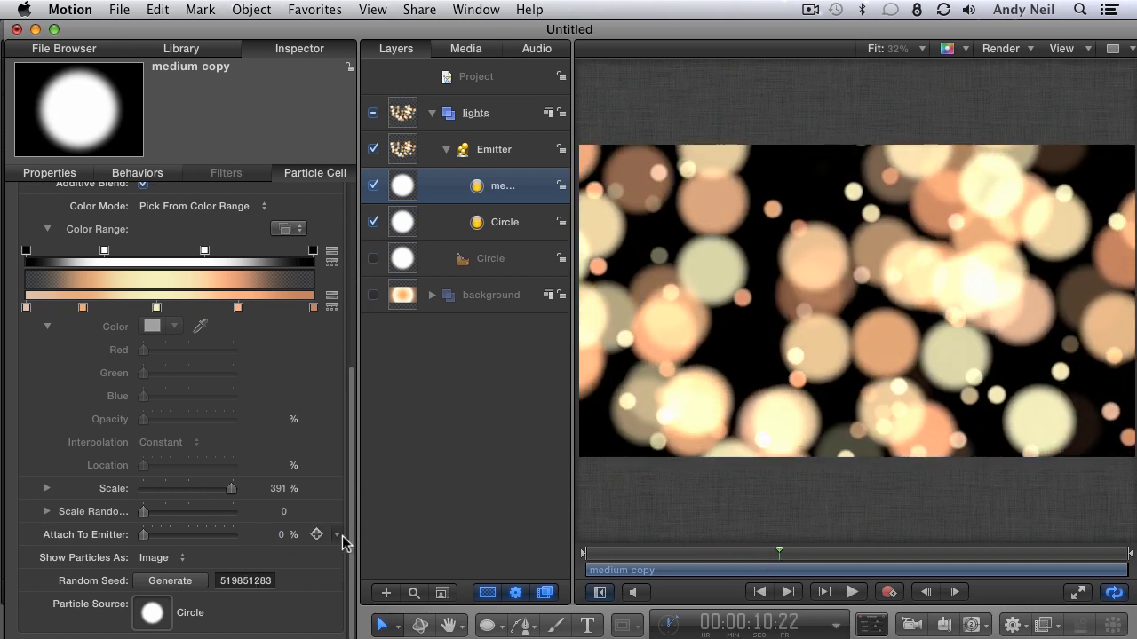
left_click_drag(353, 551, 352, 312)
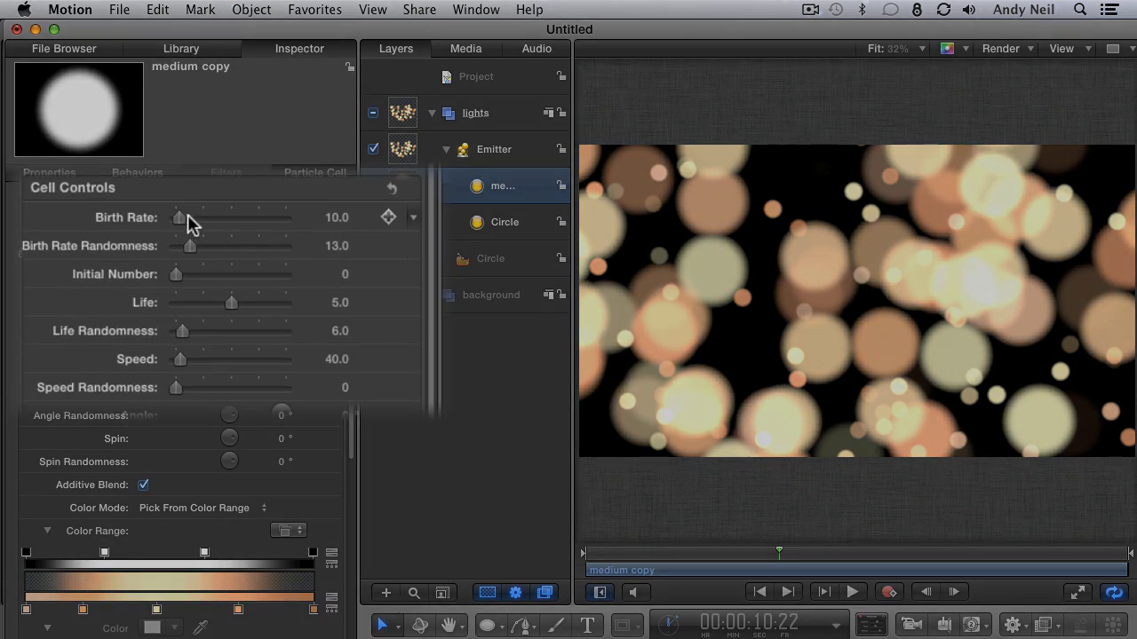
Give the medium copy cell Birth Rate 3, Birth Rate Randomness 4 and Speed 20
left_click_drag(184, 214, 182, 214)
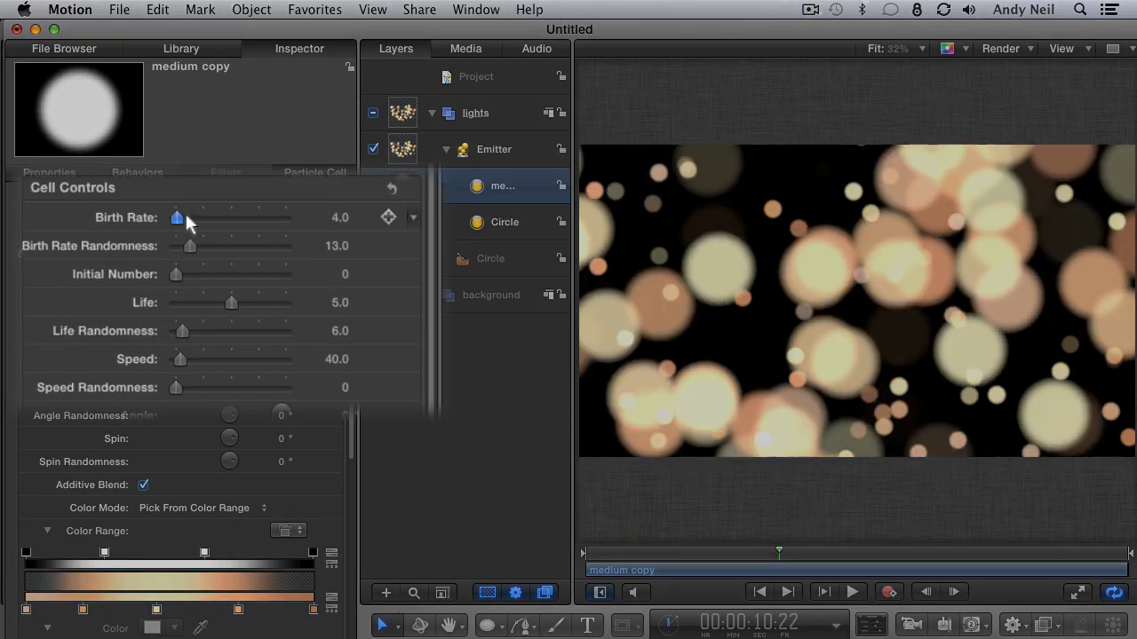
left_click_drag(200, 251, 184, 248)
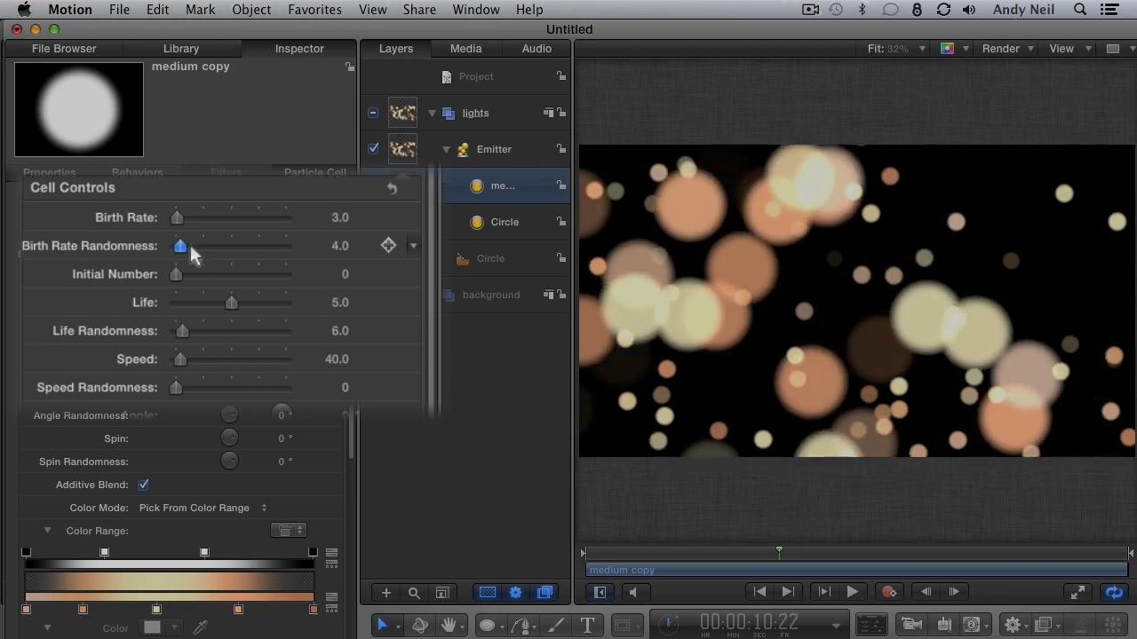
key("space")
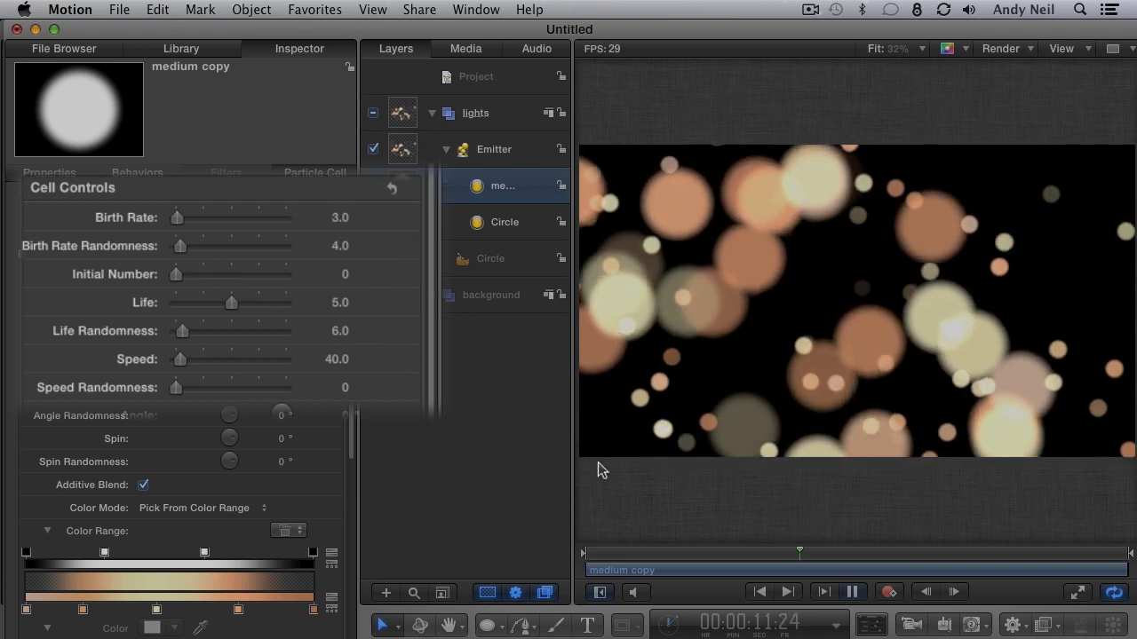
key("space")
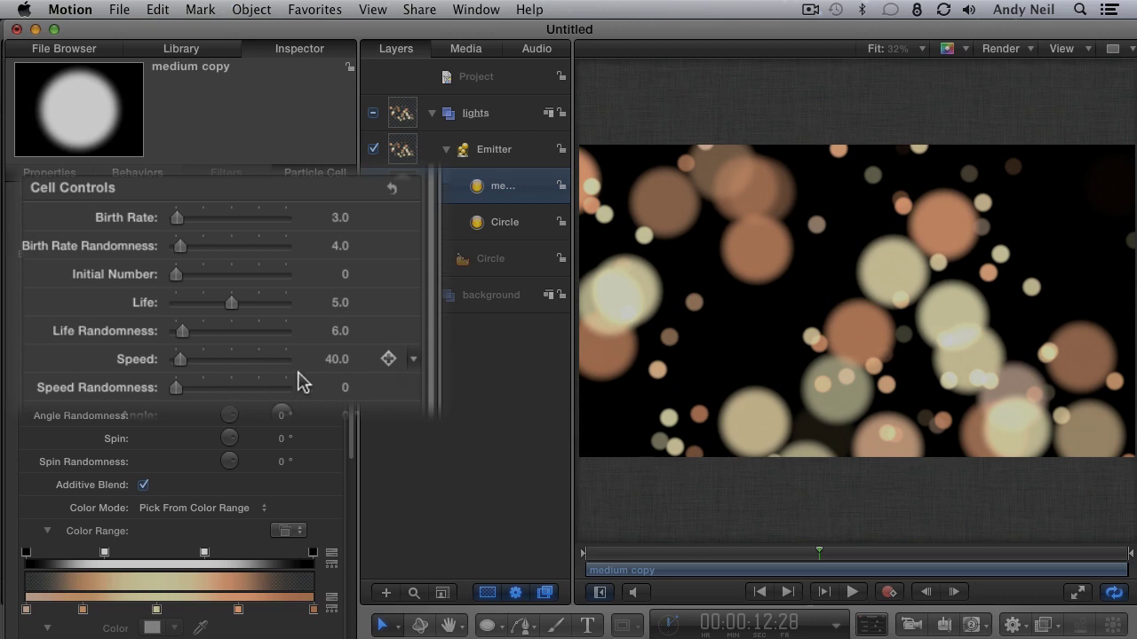
left_click(342, 361)
type("20")
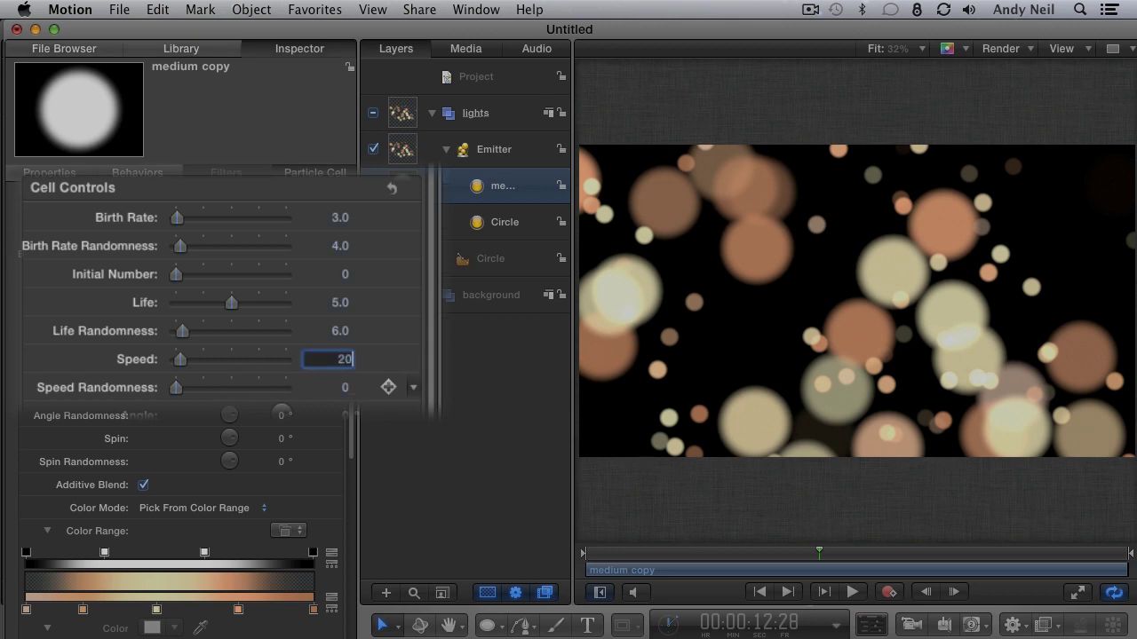
key("Return")
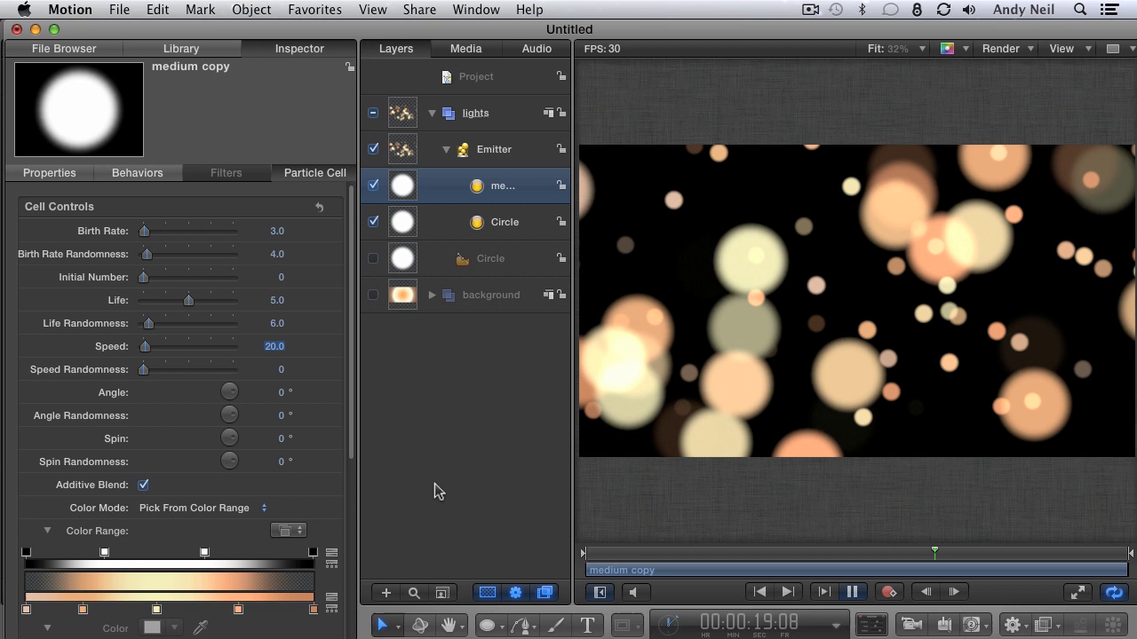
Lower two middle opacity tags of the medium copy Color Range to 70% and preview
key("space")
scroll(353, 444, "down", 2)
scroll(355, 550, "down", 3)
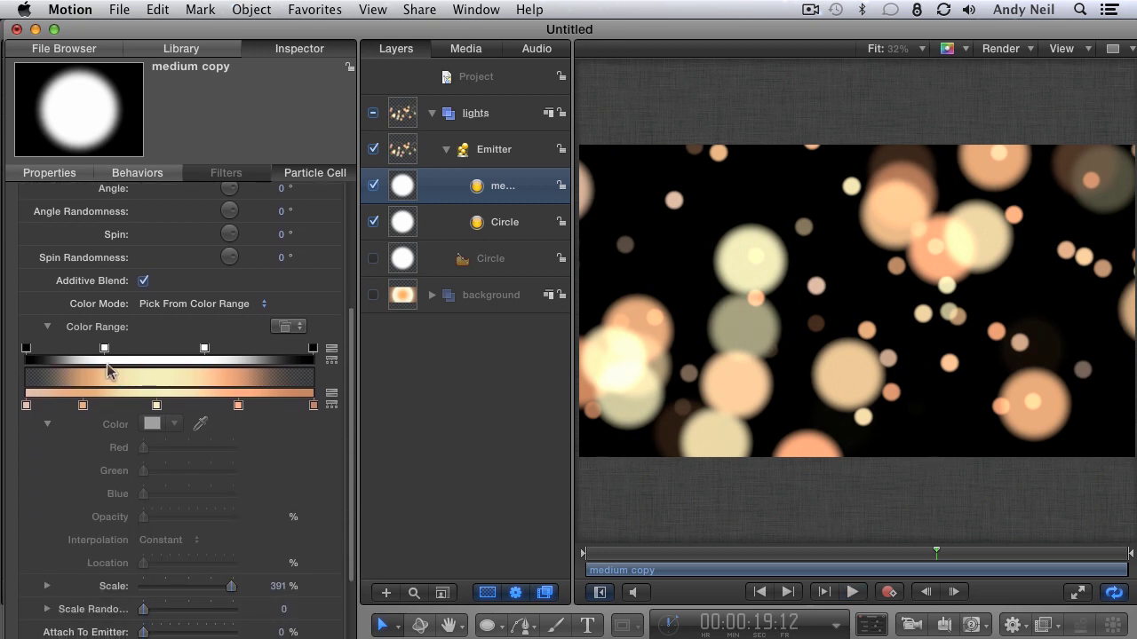
left_click(105, 349)
left_click_drag(104, 349, 111, 352)
left_click(286, 515)
type("70")
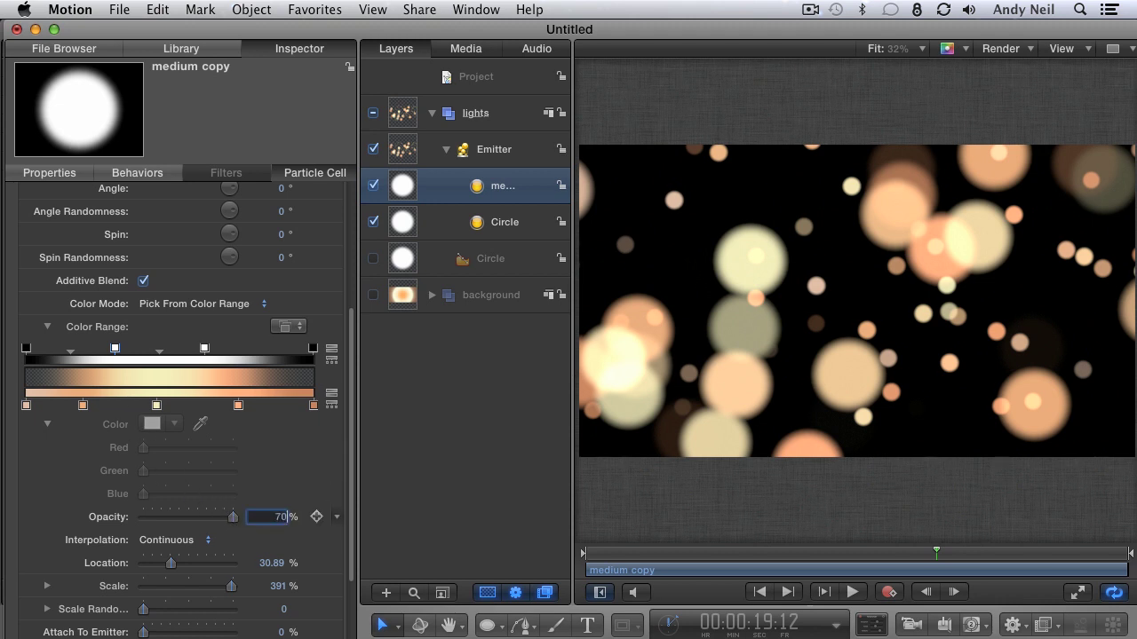
key("Return")
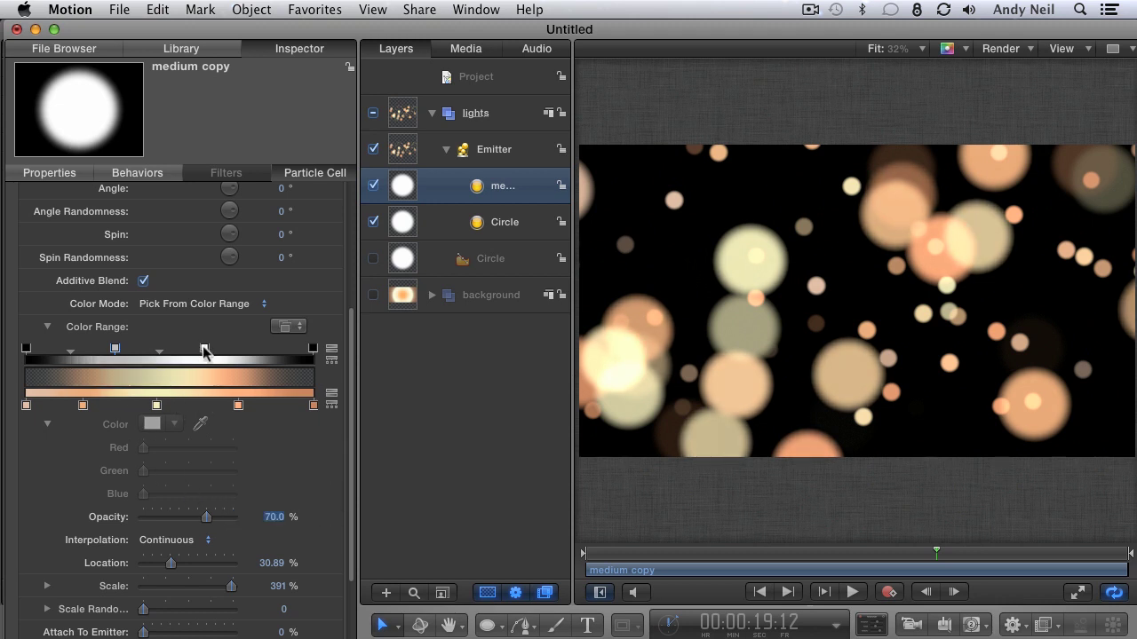
left_click(204, 349)
type("70")
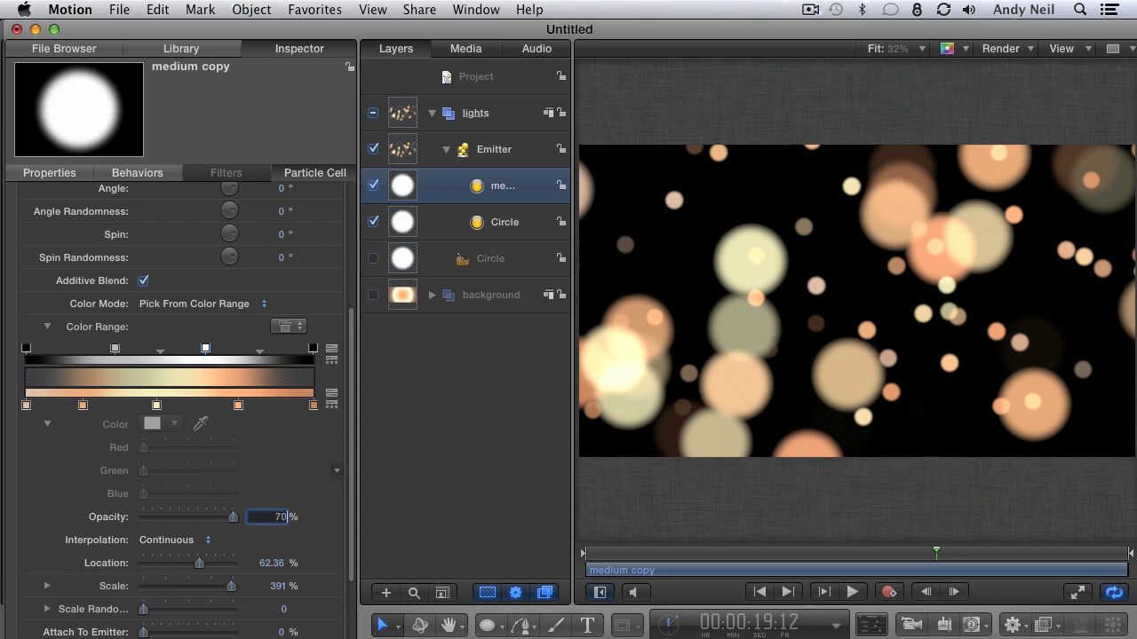
key("Return")
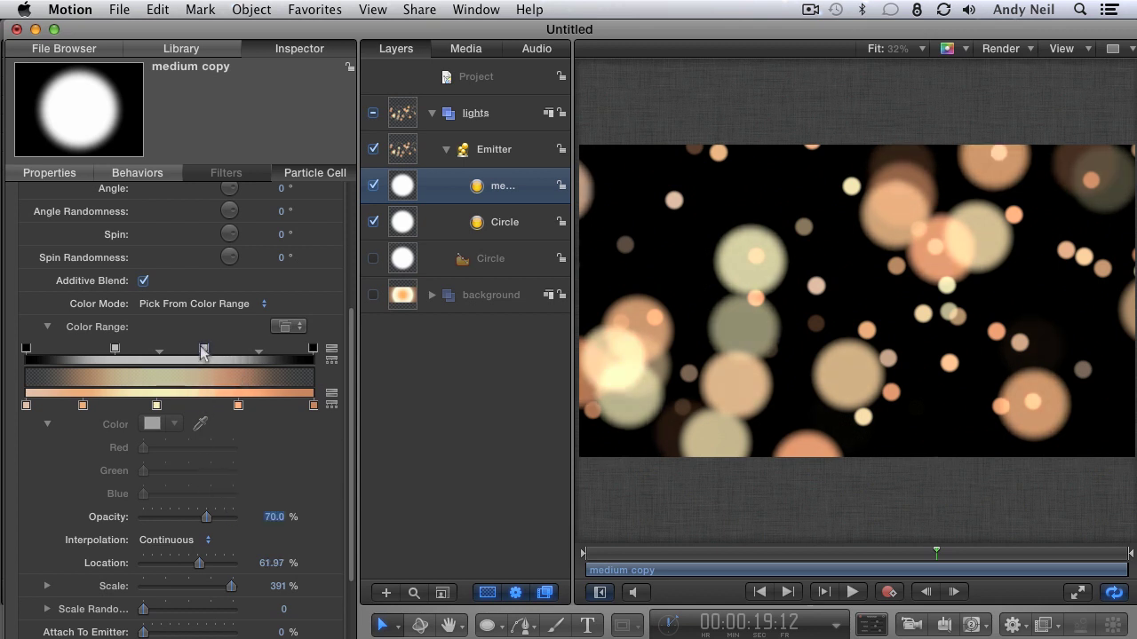
key("space")
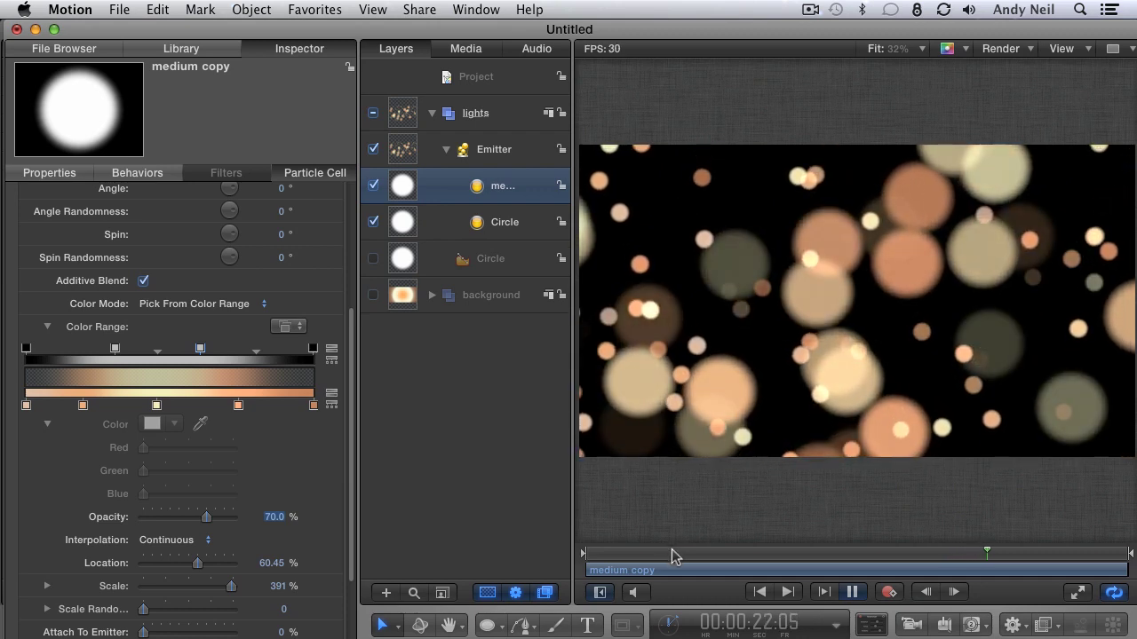
Duplicate the medium copy cell and name the new cell 'large'
left_click(670, 553)
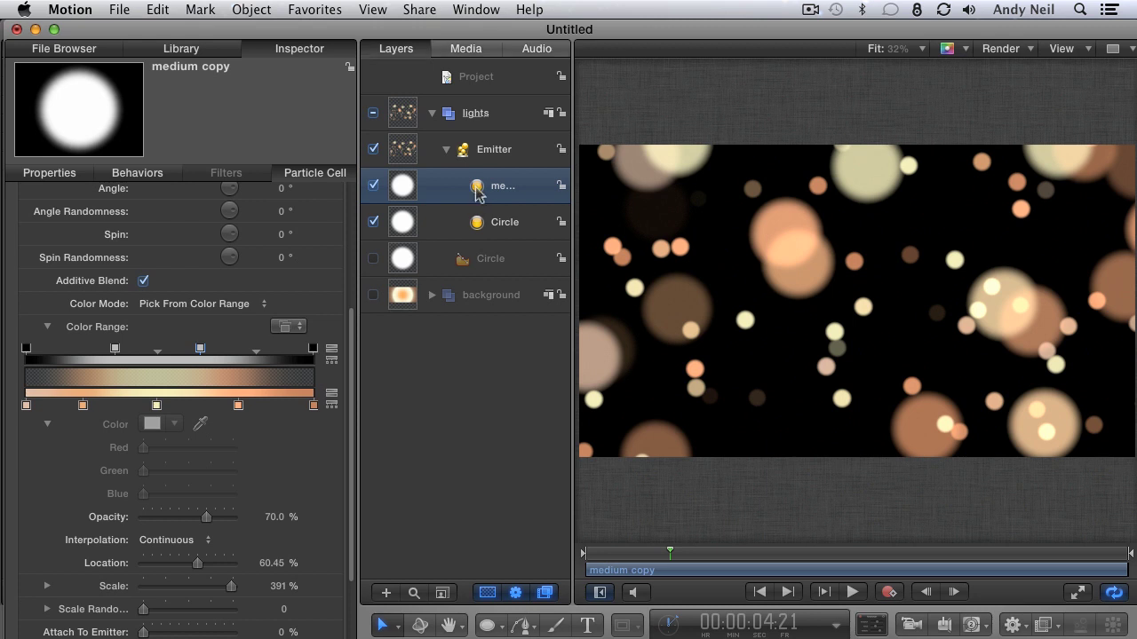
key("super+d")
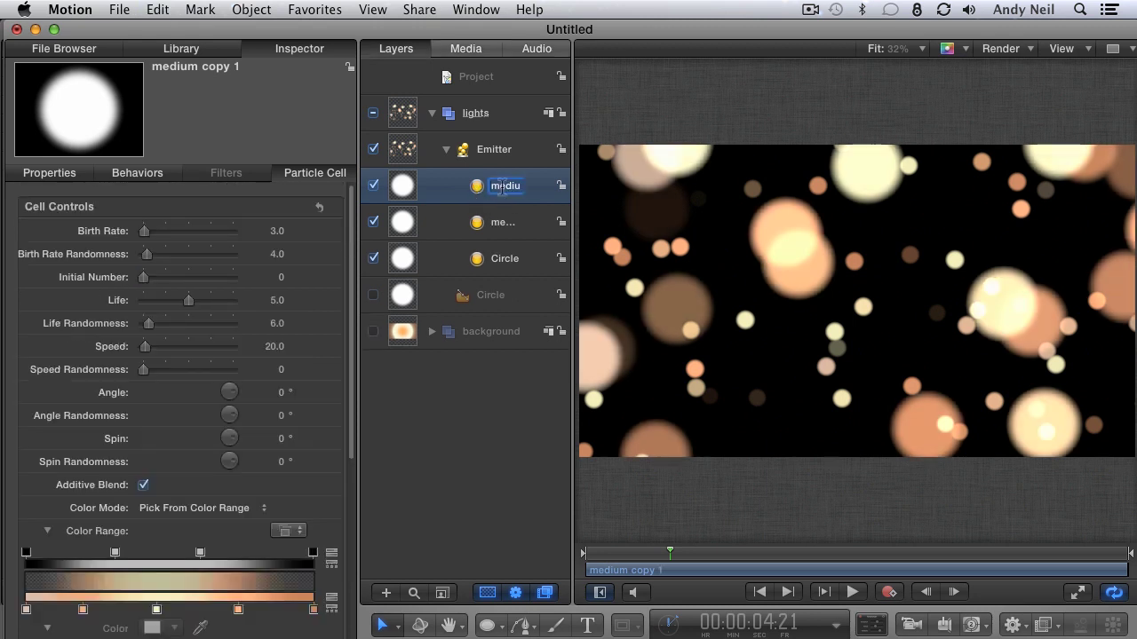
type("large")
key("Return")
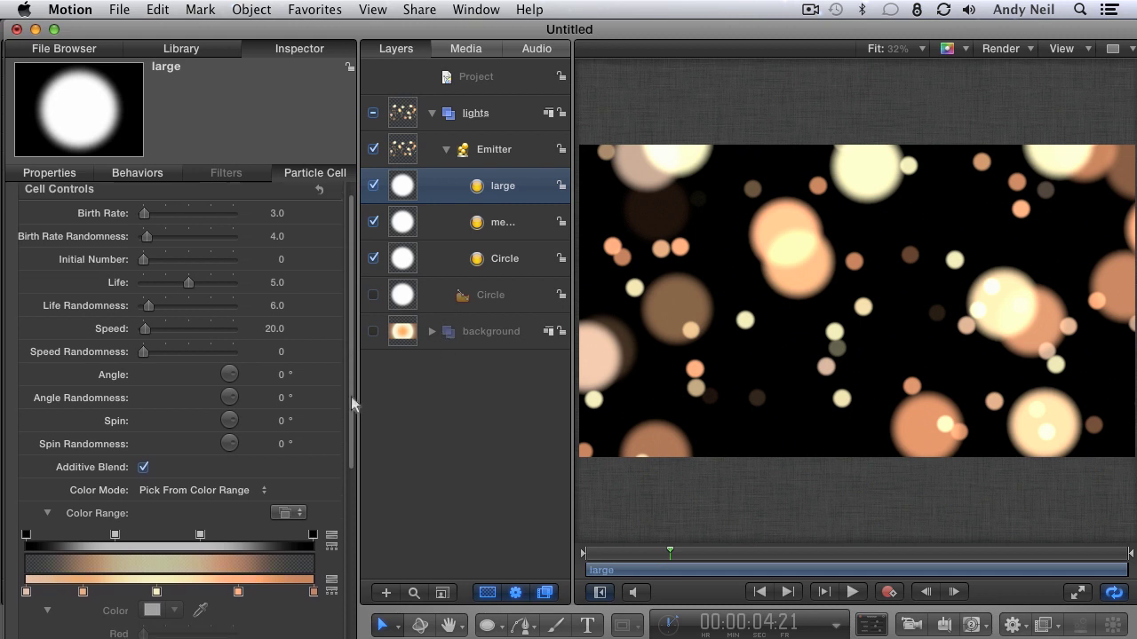
Scale the large cell to 1281% and generate random seed 197697364
scroll(347, 444, "down", 6)
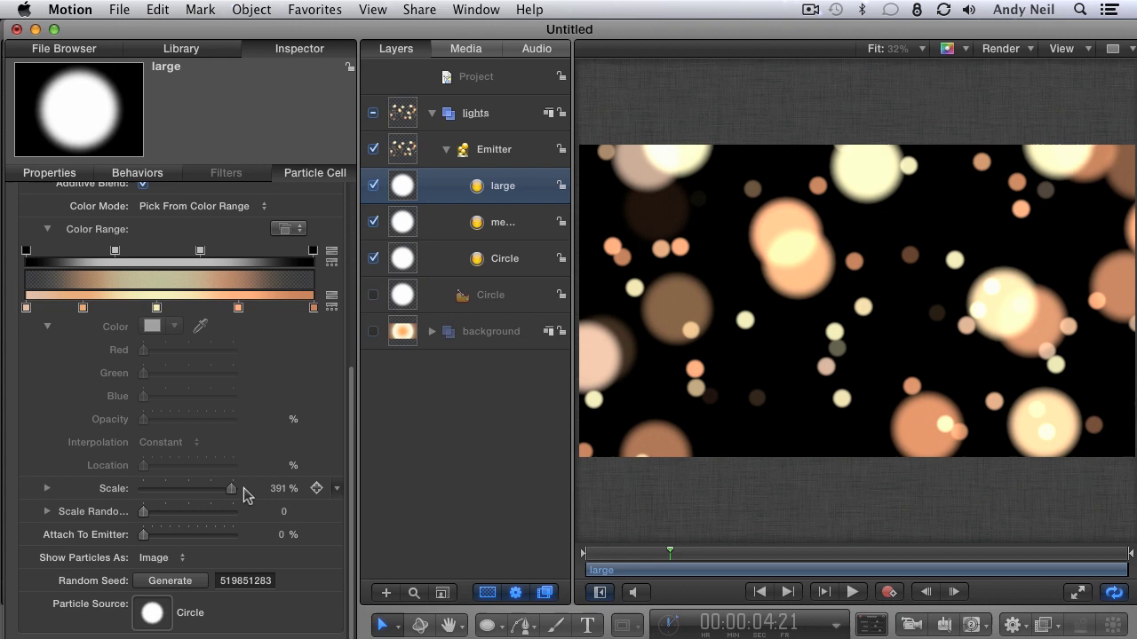
mouse_move(277, 489)
left_mouse_down()
mouse_move(320, 484)
mouse_move(266, 488)
left_mouse_up()
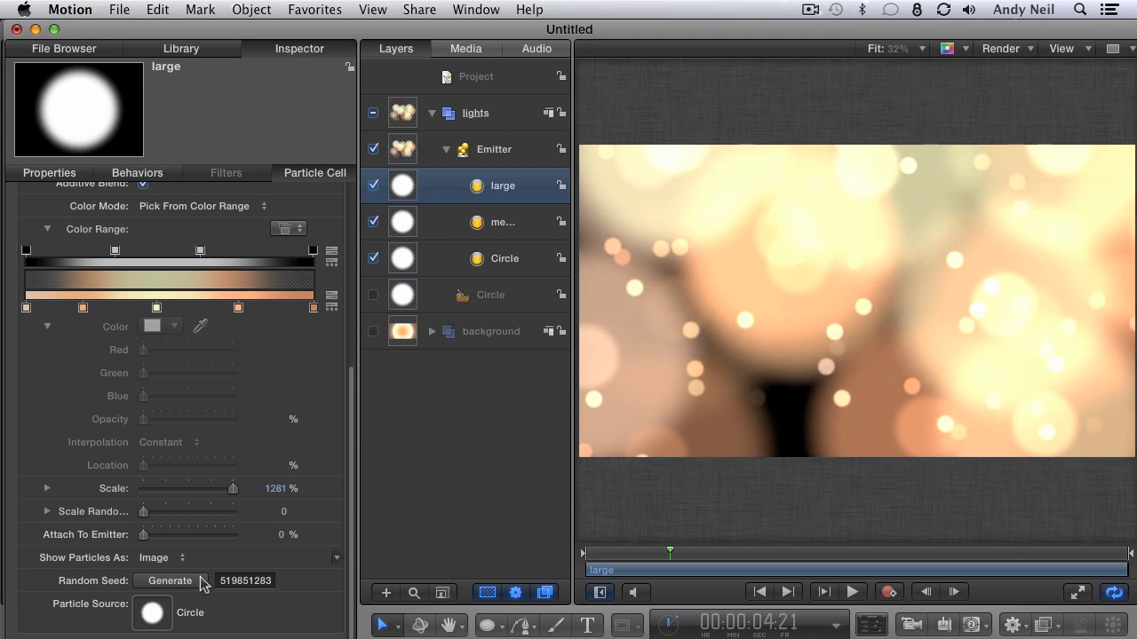
left_click(186, 586)
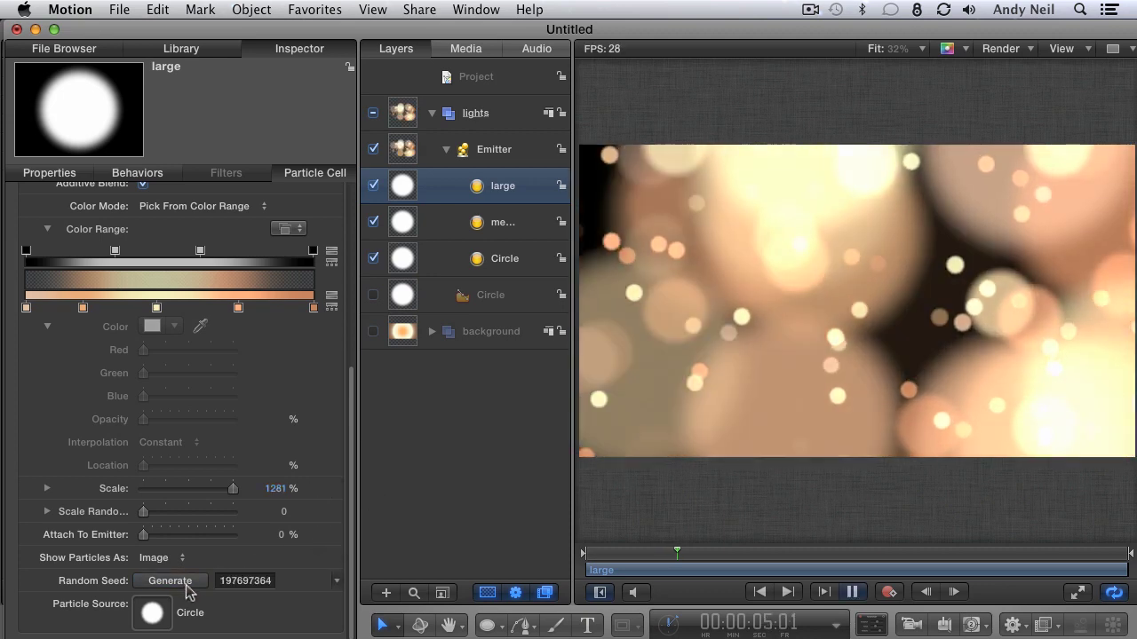
Give the large cell a birth rate of 1 and a birth rate randomness of 2
key("space")
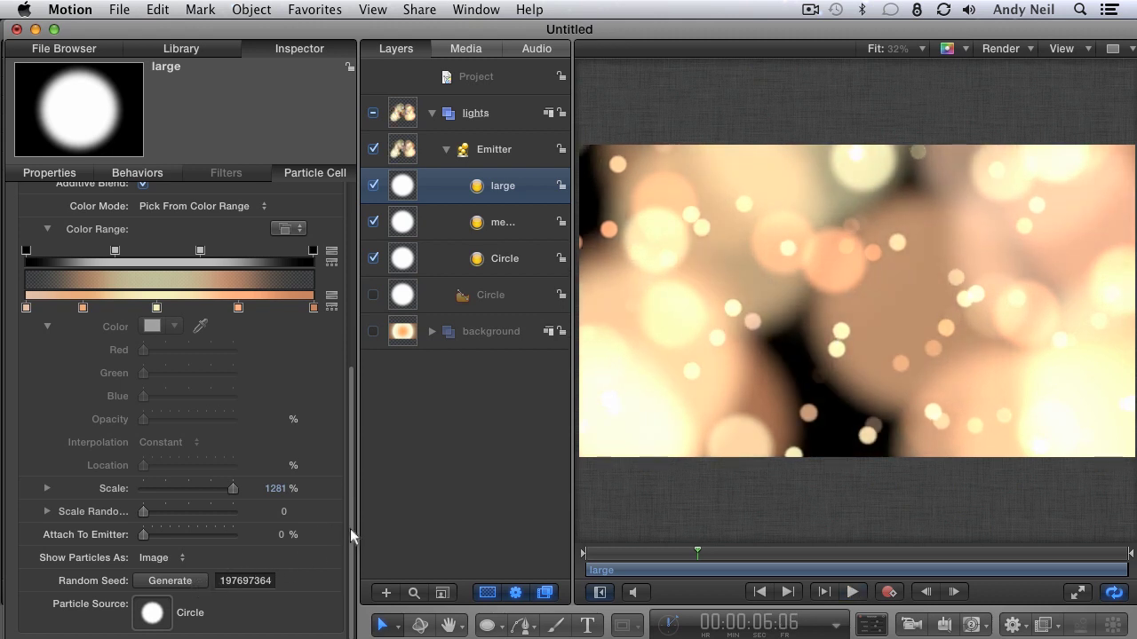
left_click_drag(350, 528, 338, 320)
left_click(277, 231)
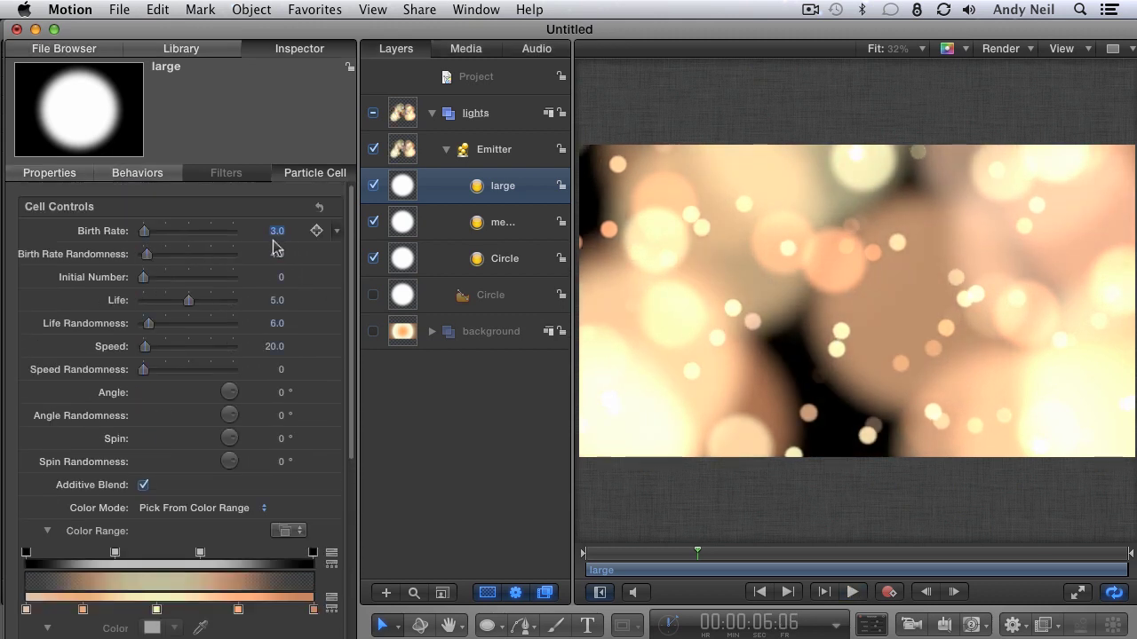
type("1")
key("Tab")
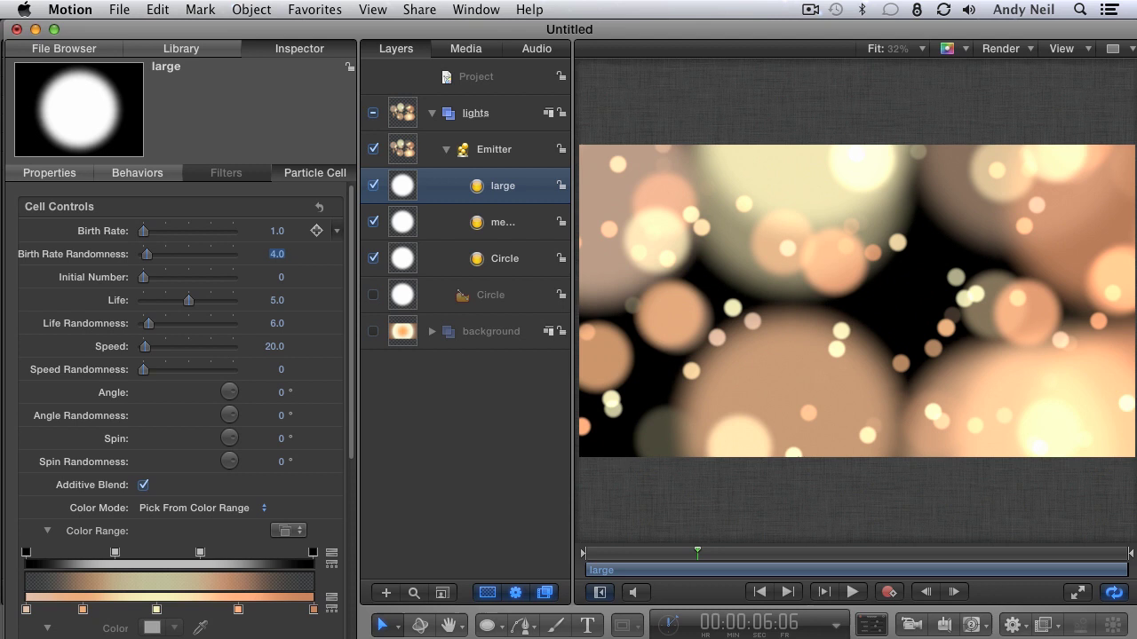
type("2")
key("Return")
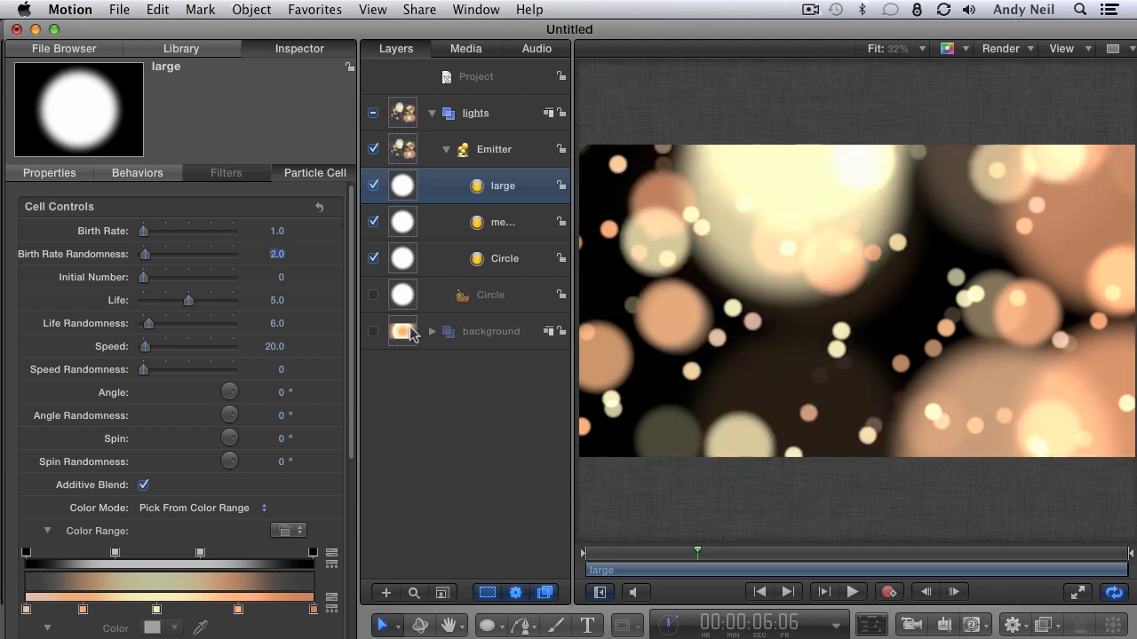
Set the large cell's speed to 10 and preview the slower particles
left_click(274, 346)
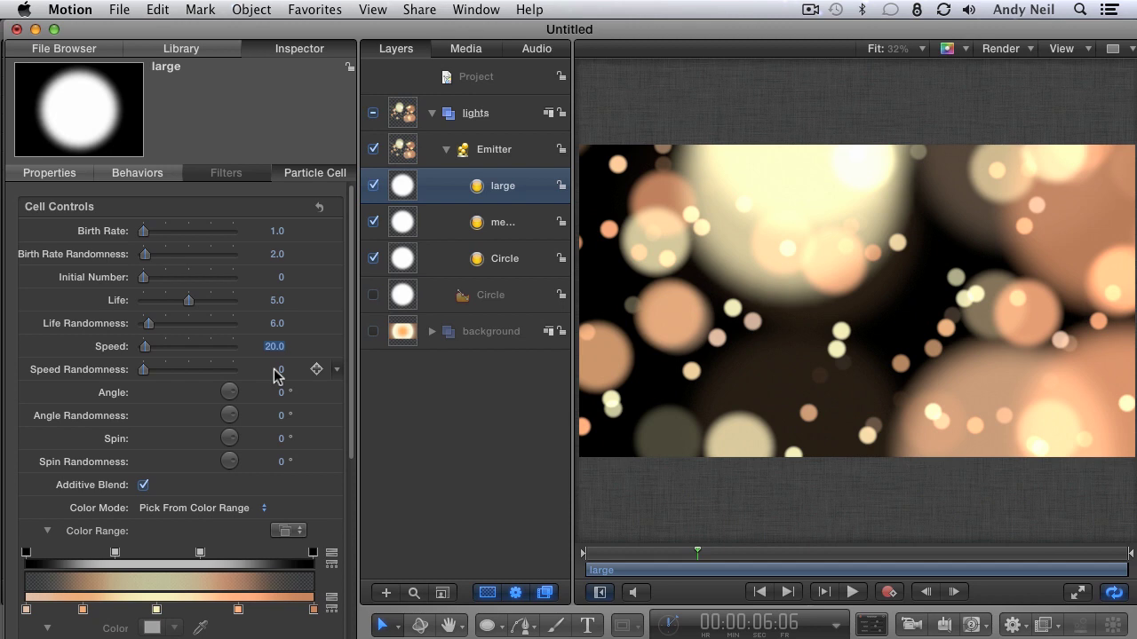
type("10")
key("Return")
key("space")
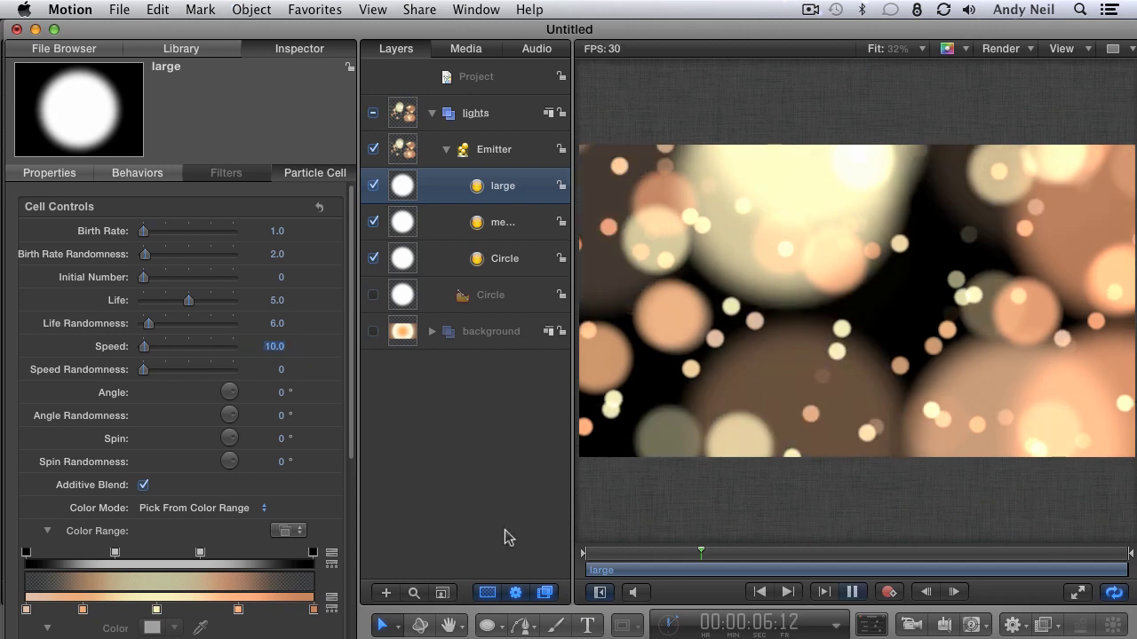
key("space")
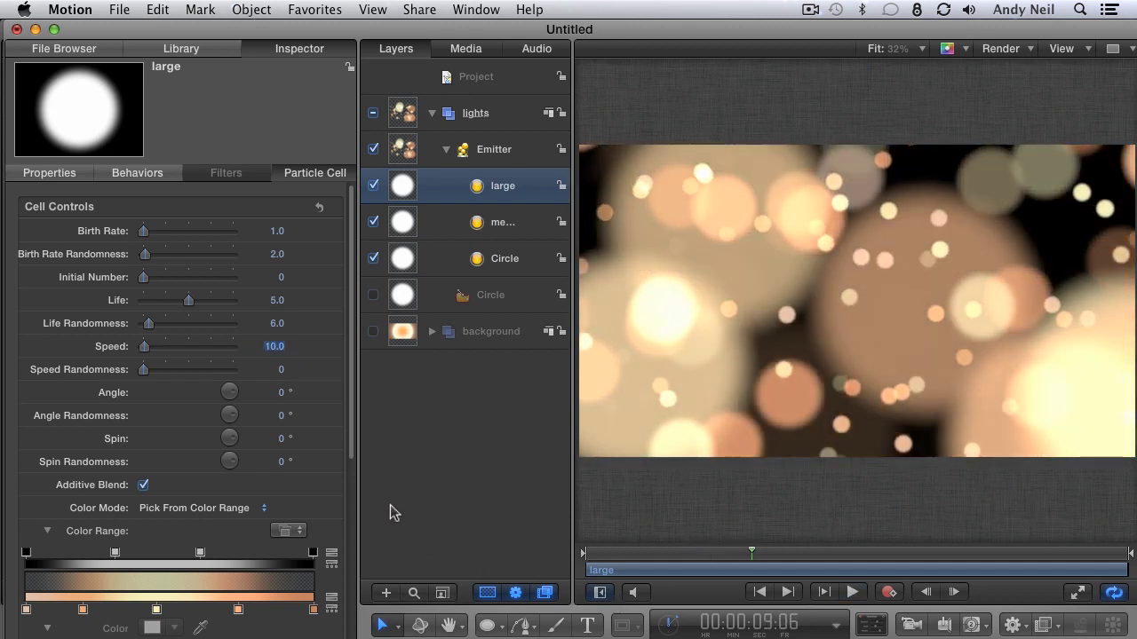
Lower the colour range opacity point at 60.42% location to 30% opacity
left_click_drag(348, 442, 351, 556)
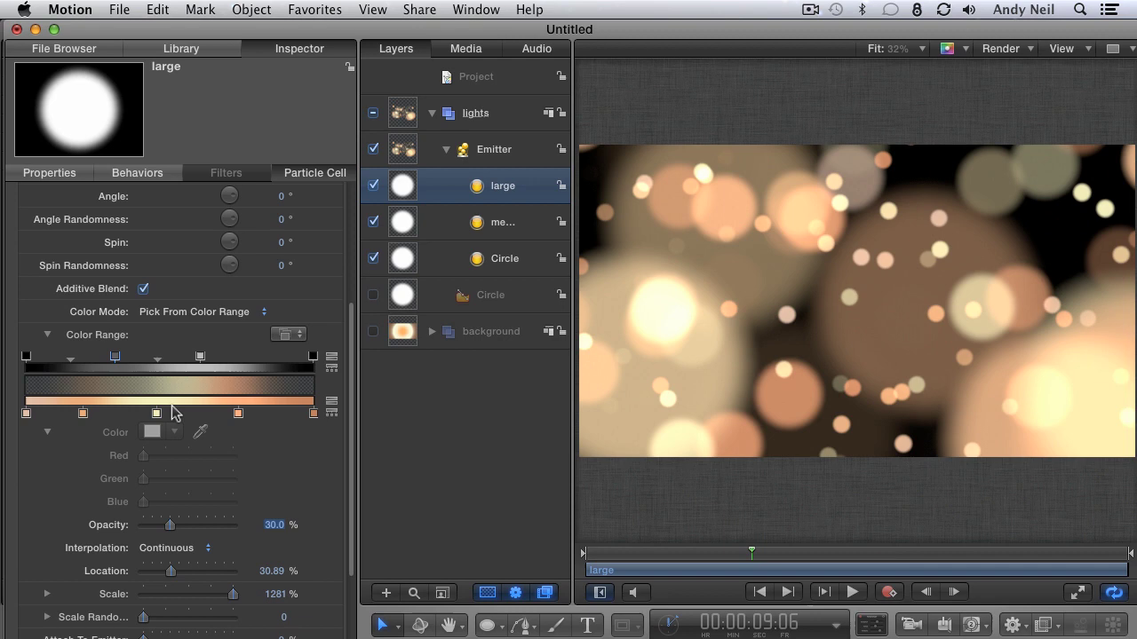
left_click(200, 357)
left_click_drag(277, 524, 253, 525)
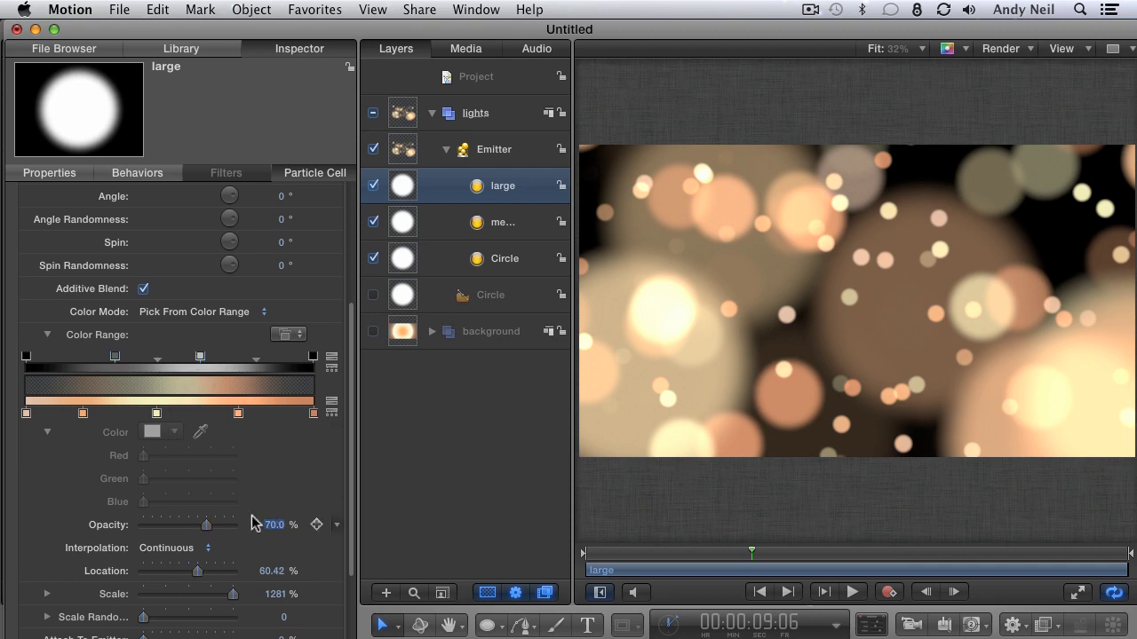
left_click_drag(730, 553, 759, 551)
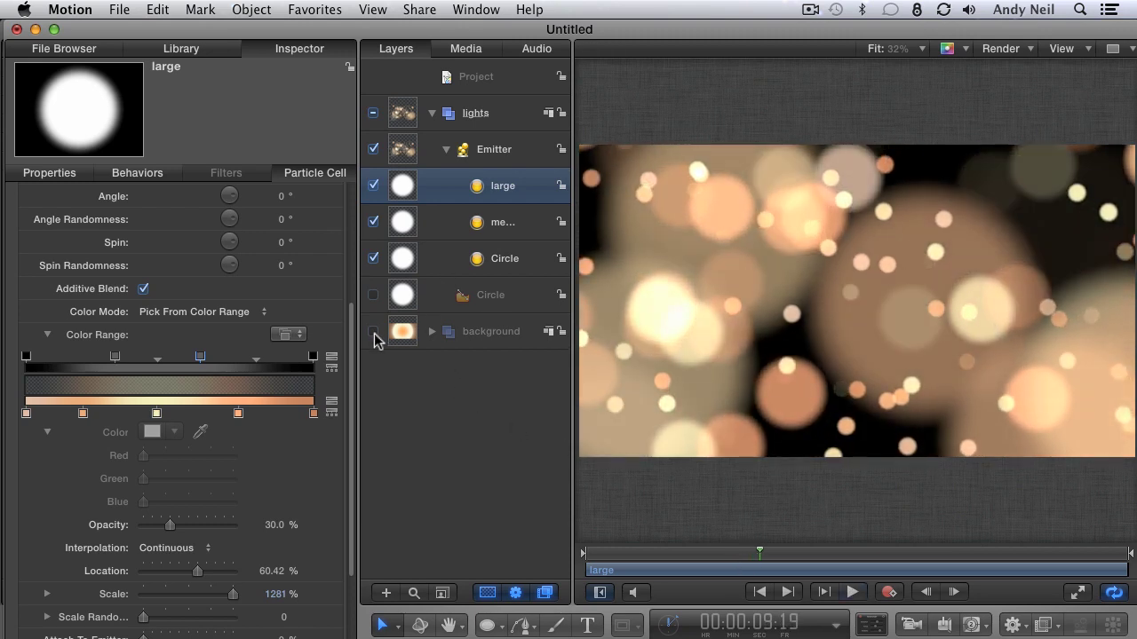
Turn on the background layer and select its Gradient layer
left_click(373, 331)
key("space")
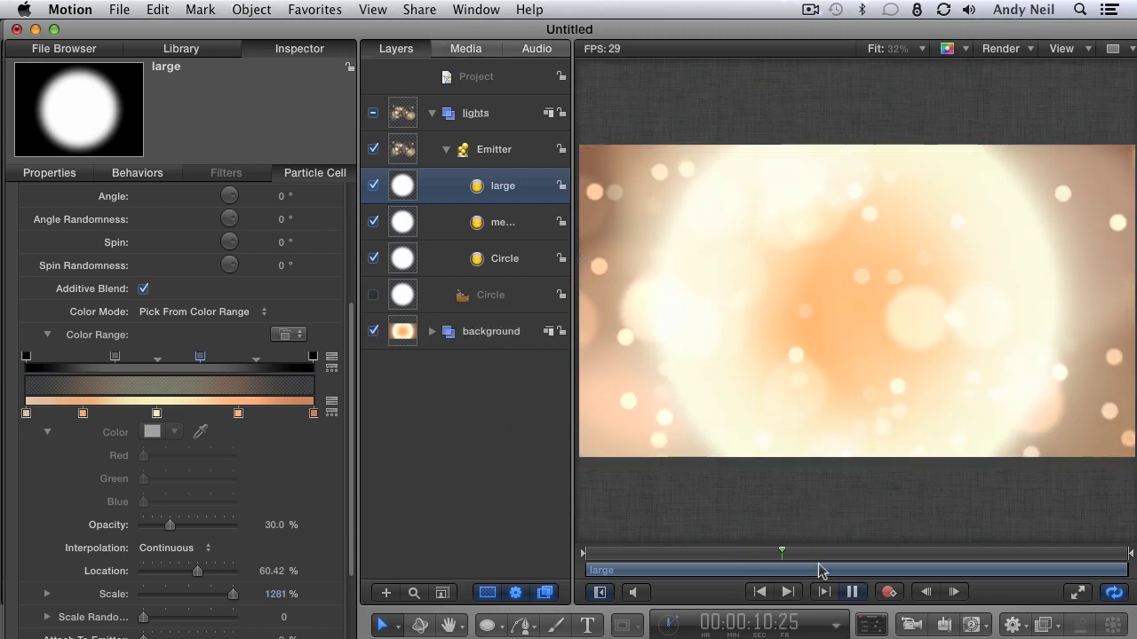
left_click(822, 552)
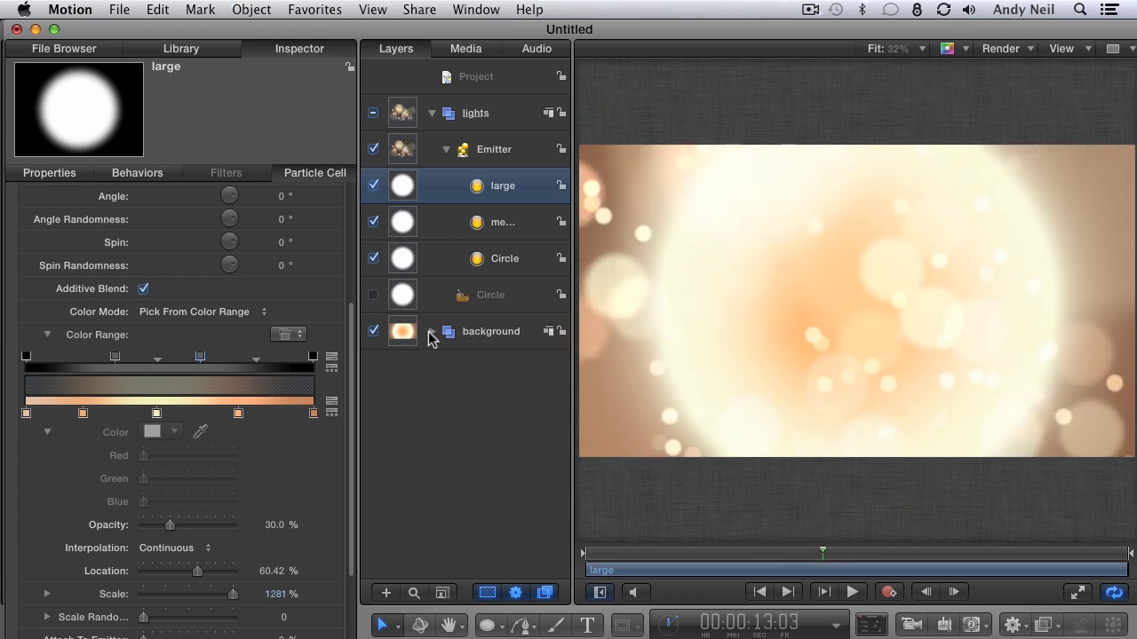
left_click(431, 334)
left_click(484, 373)
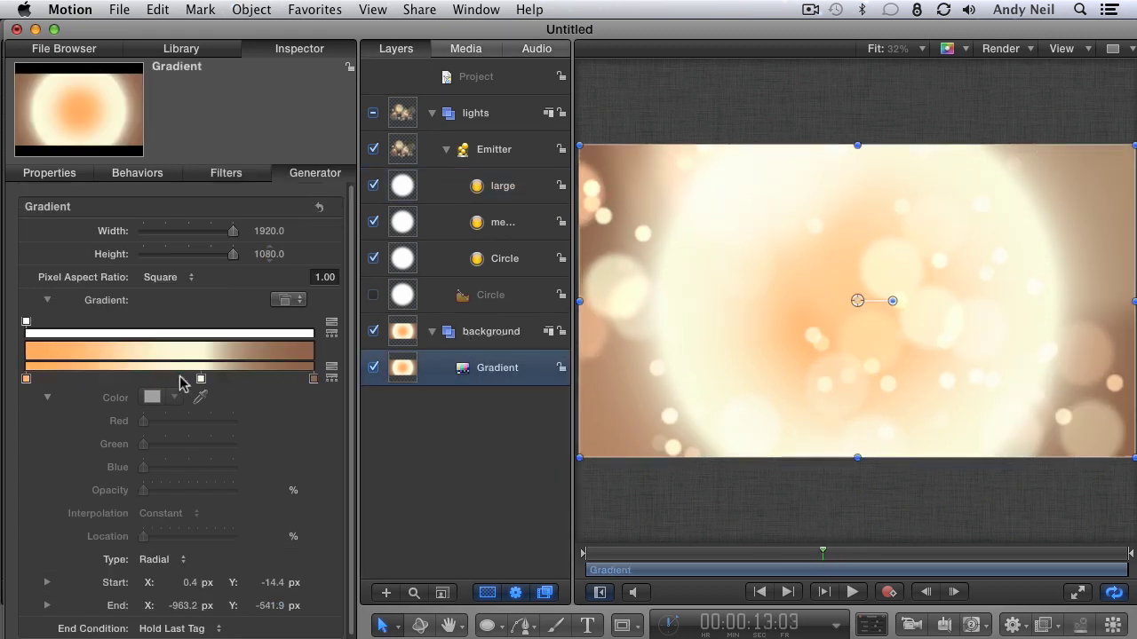
Darken the gradient's pale colour to a muted peach (0.9, 0.81, 0.71)
left_click(201, 379)
left_click(152, 397)
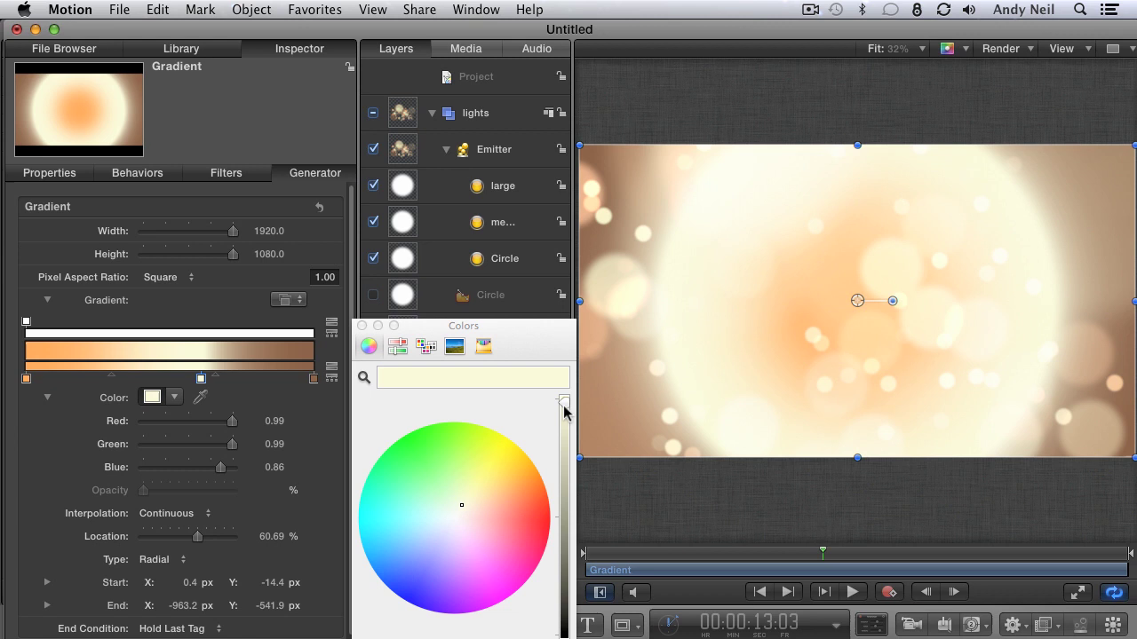
left_click_drag(564, 410, 564, 418)
left_click(467, 504)
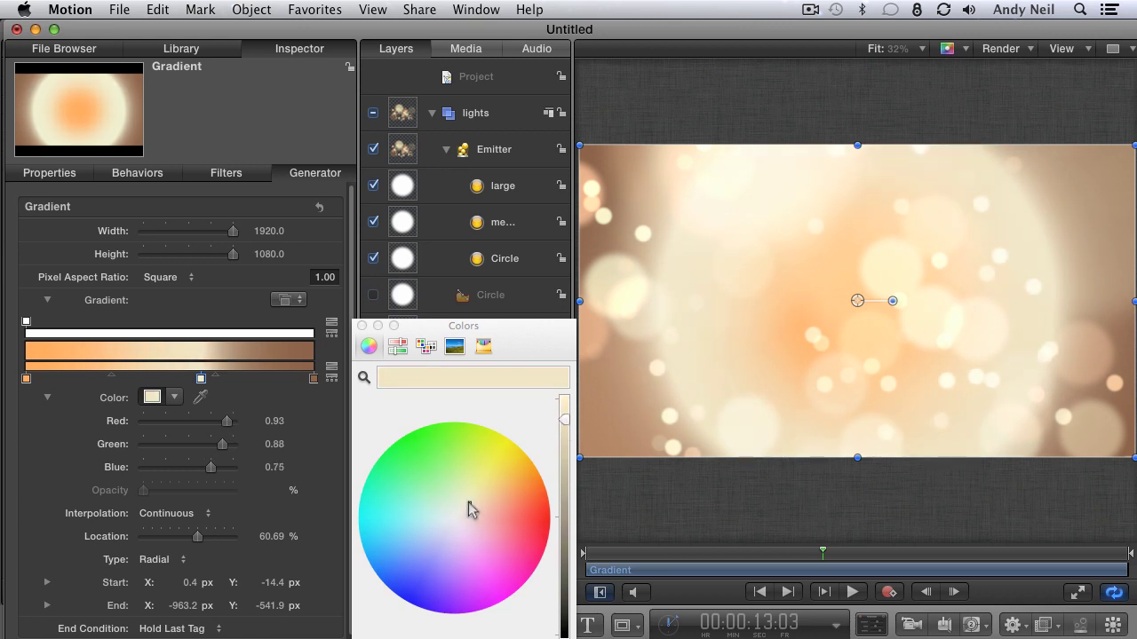
left_click(474, 505)
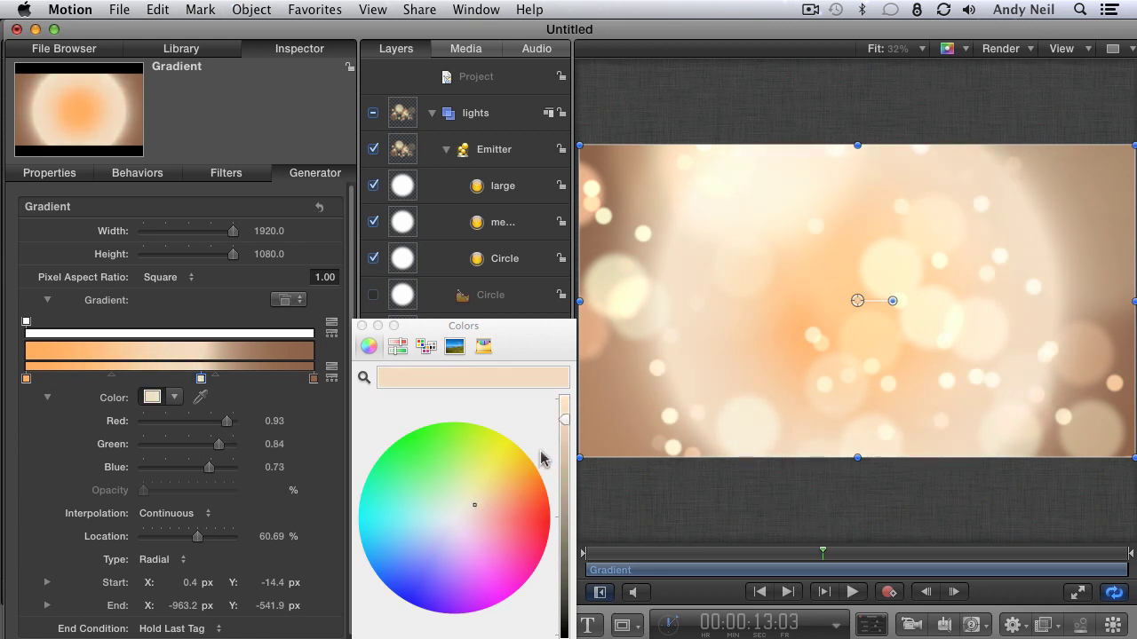
left_click_drag(564, 418, 563, 436)
left_click(361, 326)
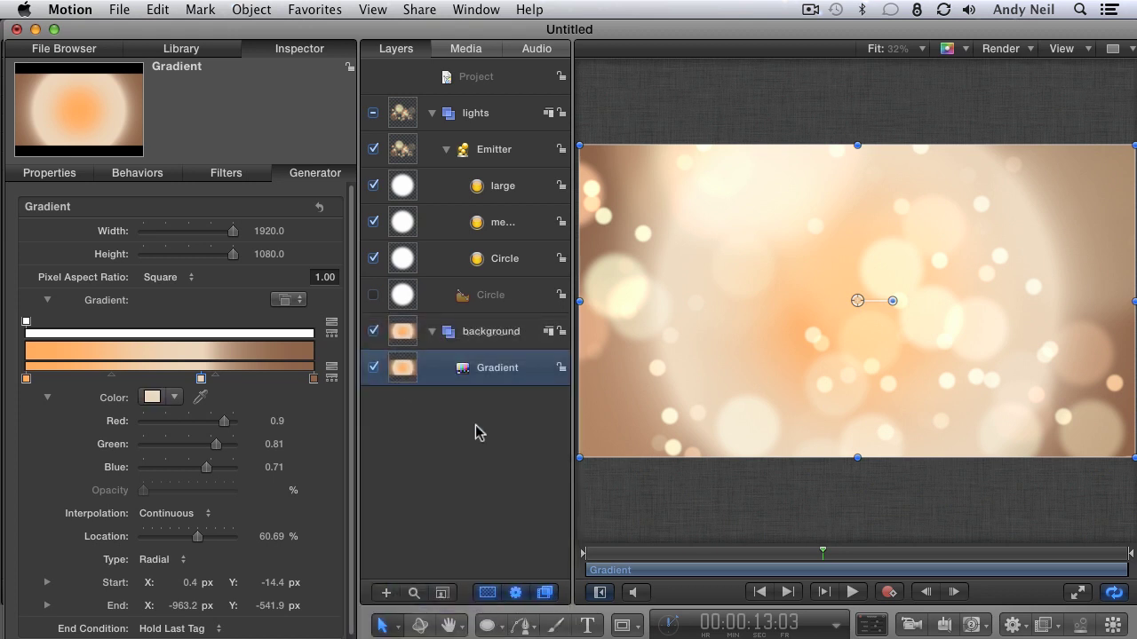
Preview the bokeh lights playing over the new peach gradient background
key("space")
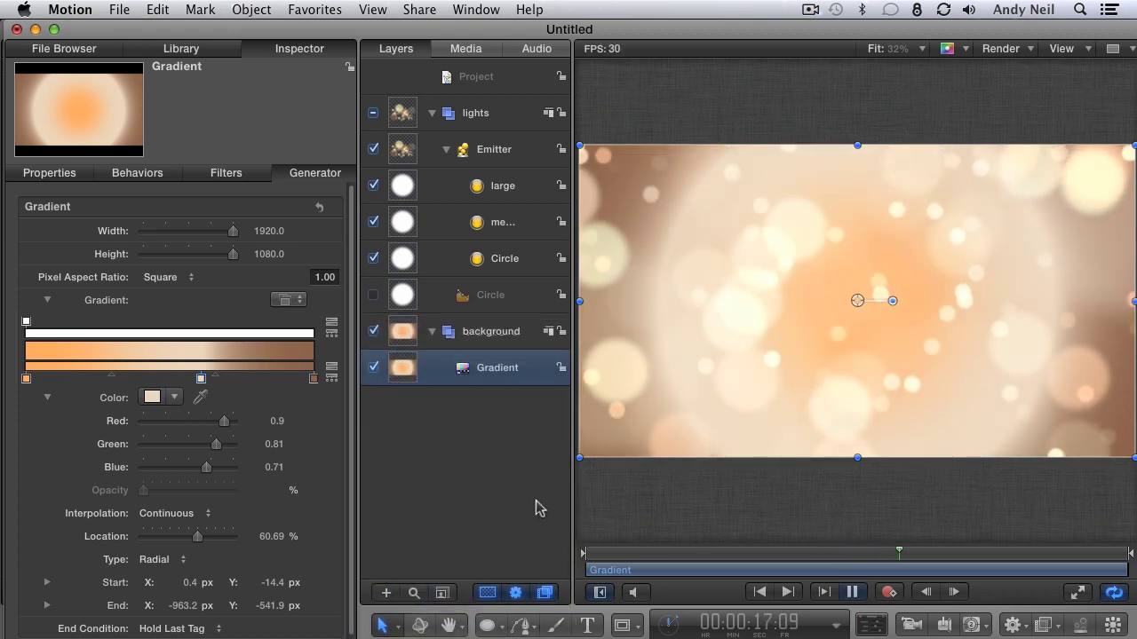
key("space")
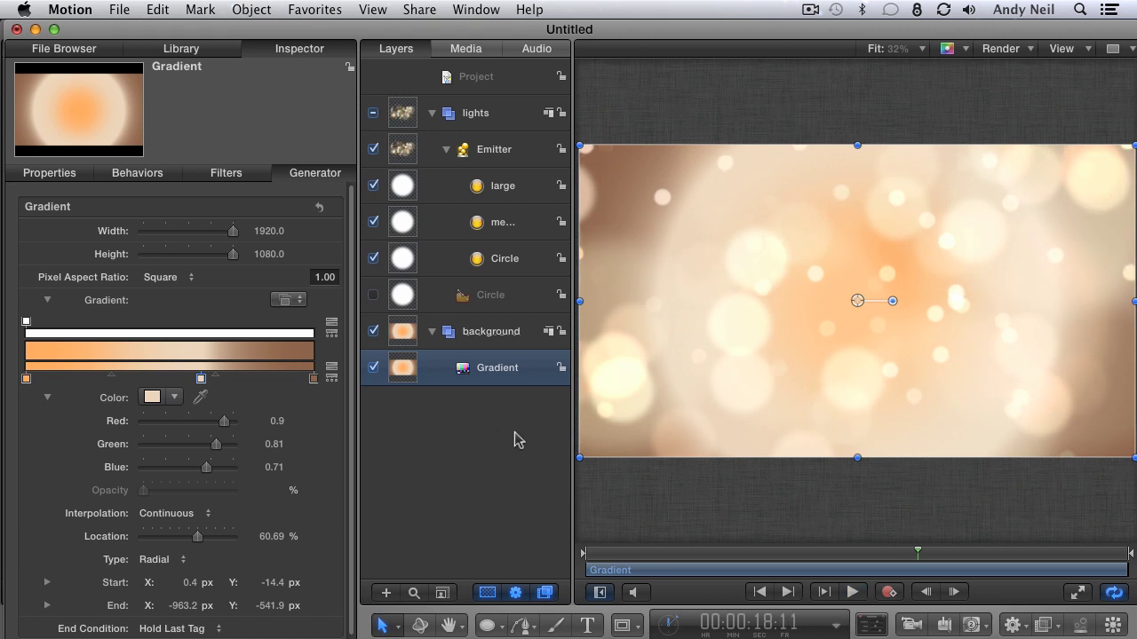
left_click(447, 151)
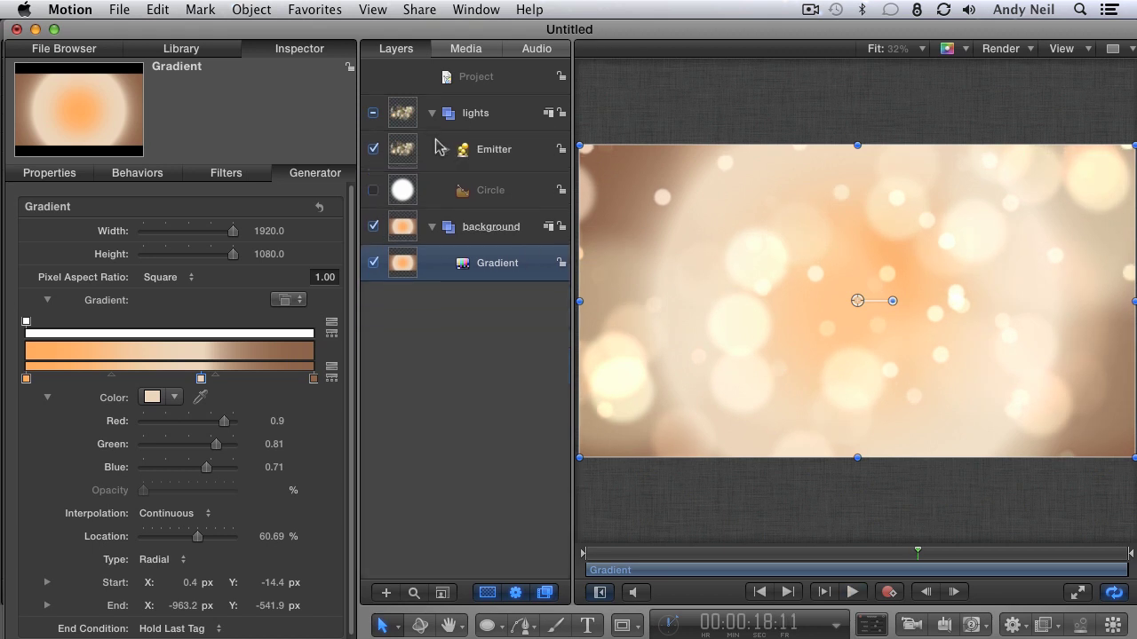
mouse_move(638, 555)
left_mouse_down()
mouse_move(871, 552)
mouse_move(789, 553)
left_mouse_up()
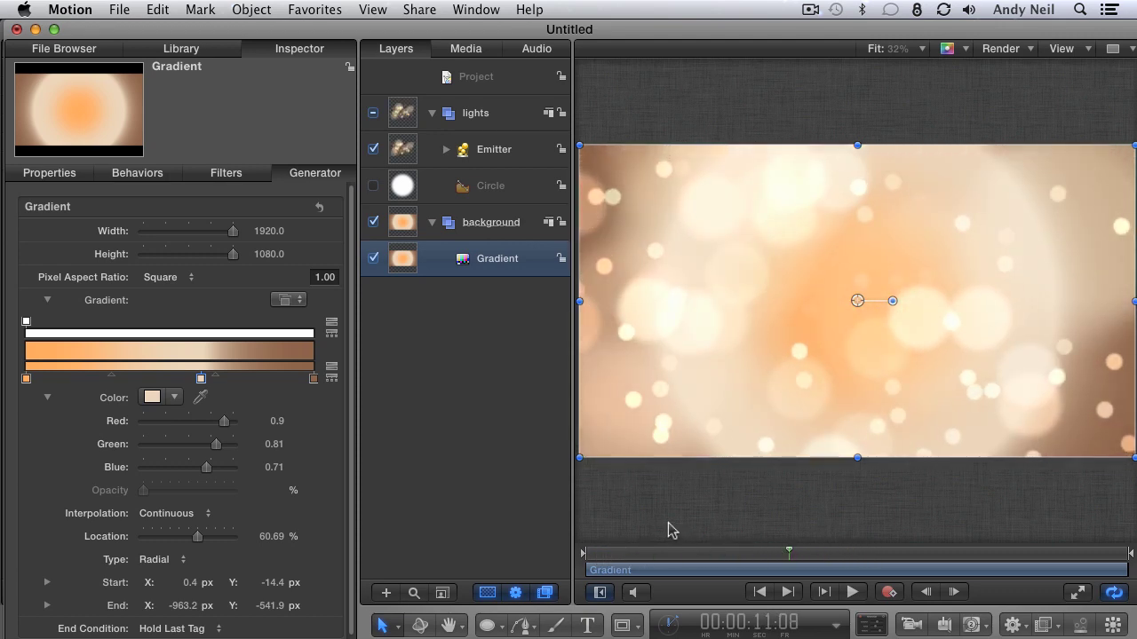
key("space")
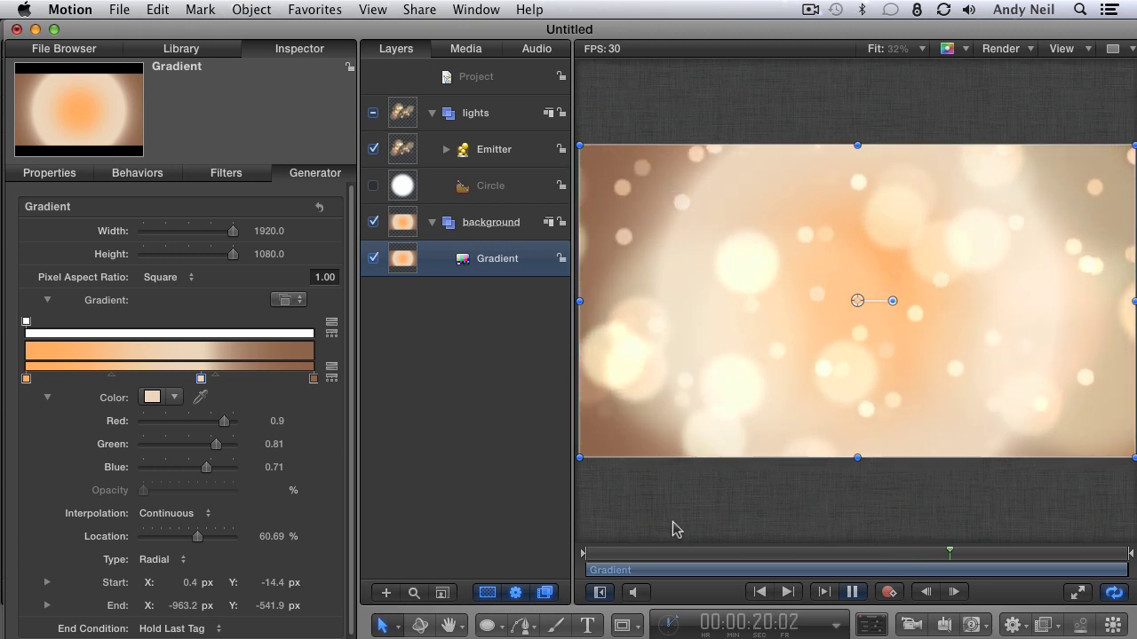
key("space")
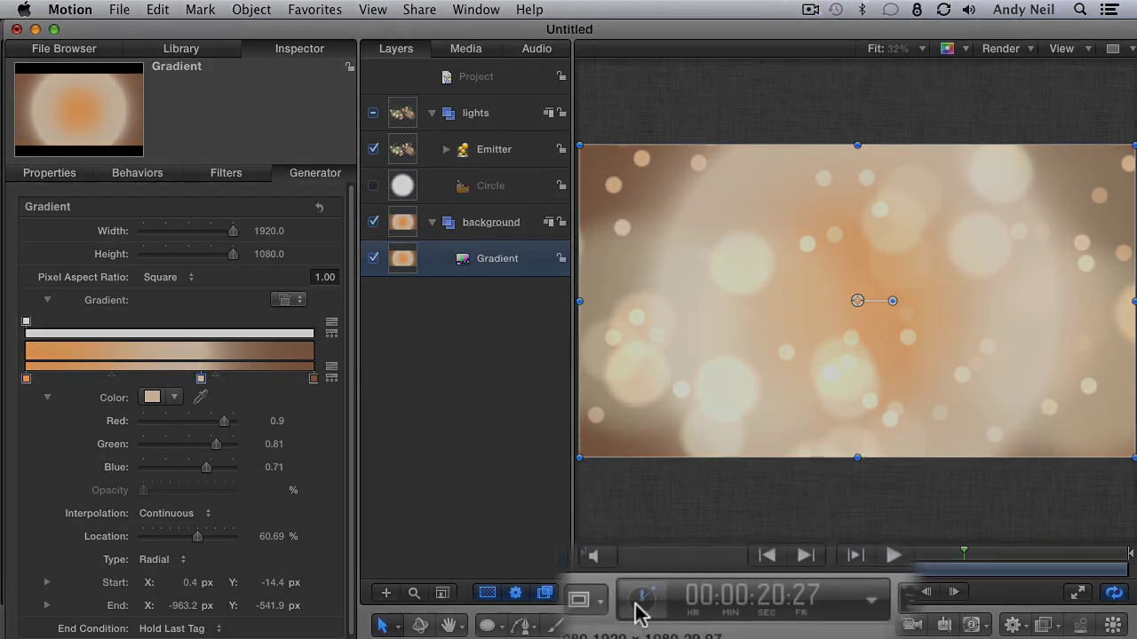
Lengthen the project duration from 30 to 35 seconds
left_click(672, 624)
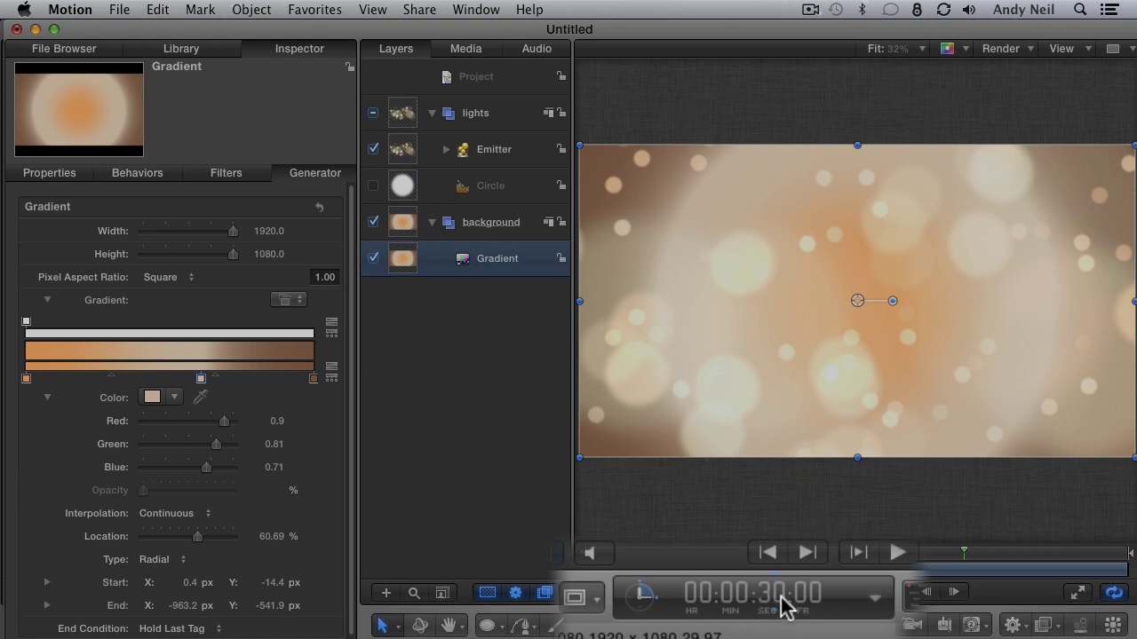
left_click(782, 607)
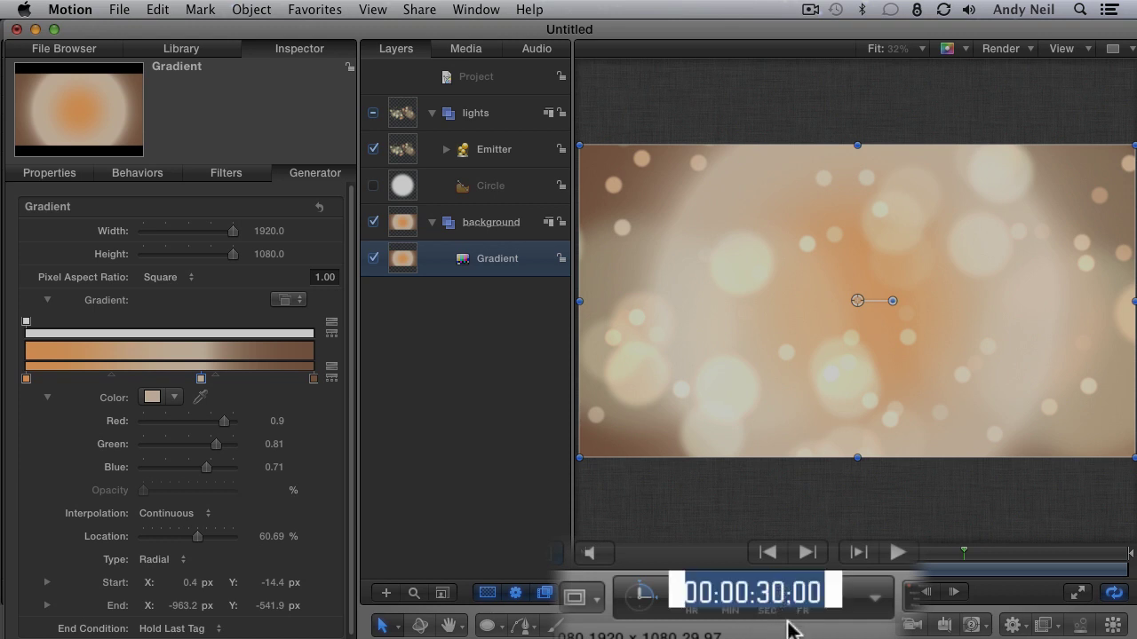
type("35.")
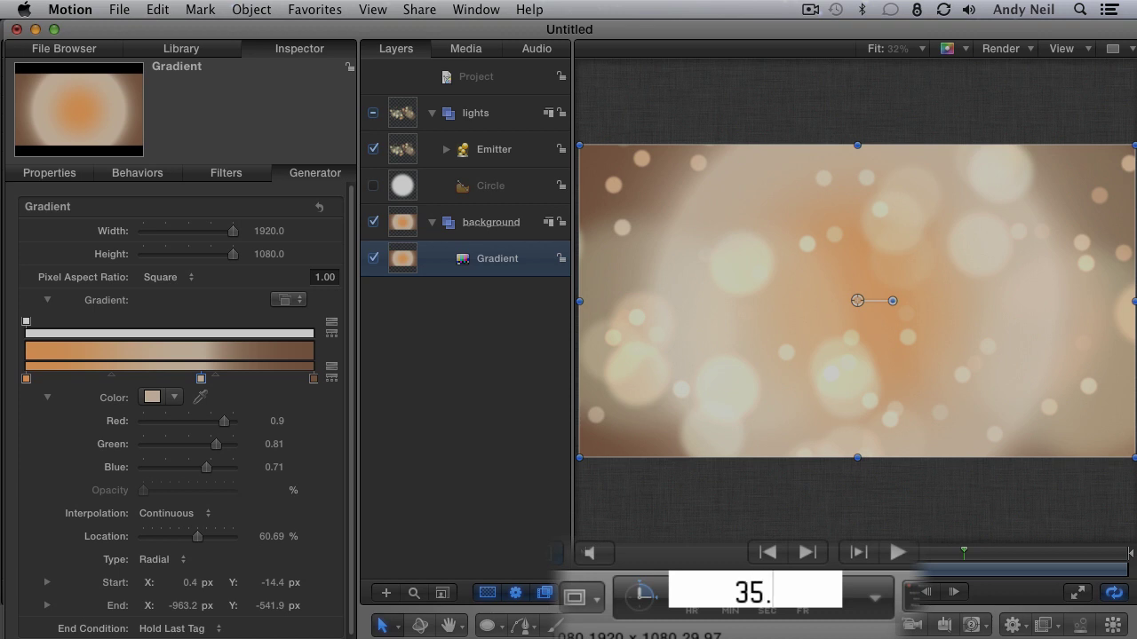
key("Return")
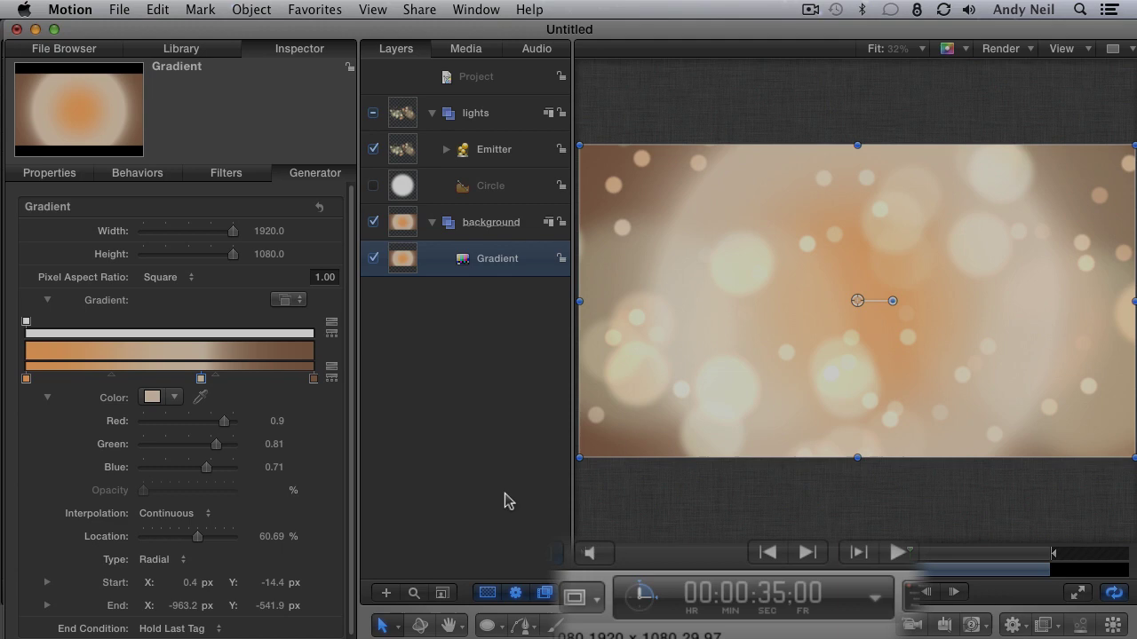
left_click(639, 595)
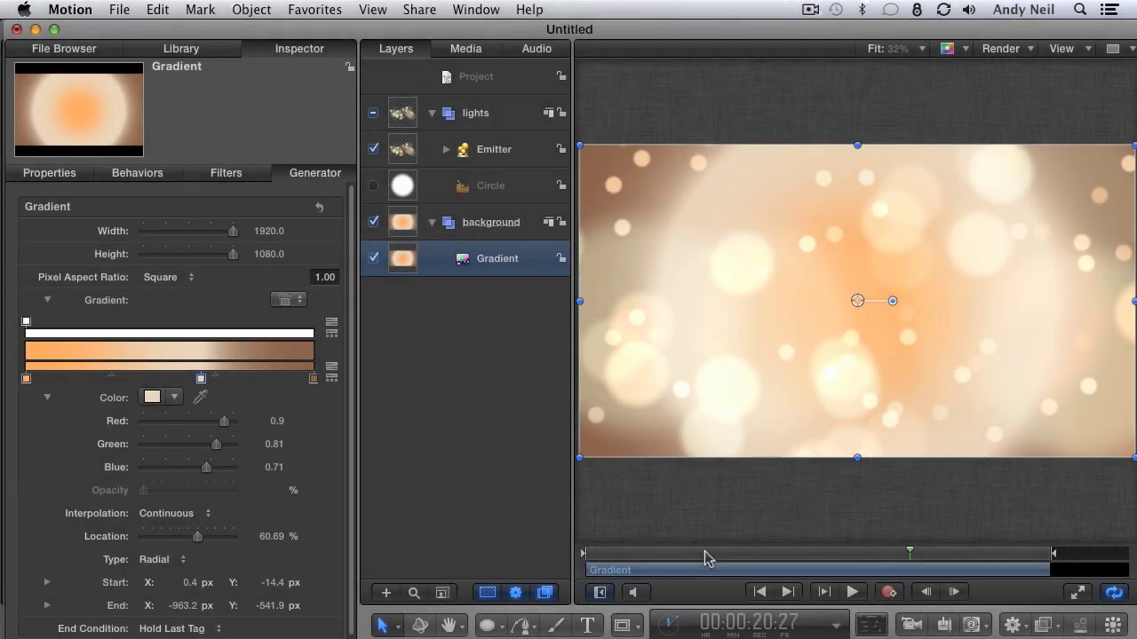
Extend the lights group's out point to the project's new 35-second end
key("End")
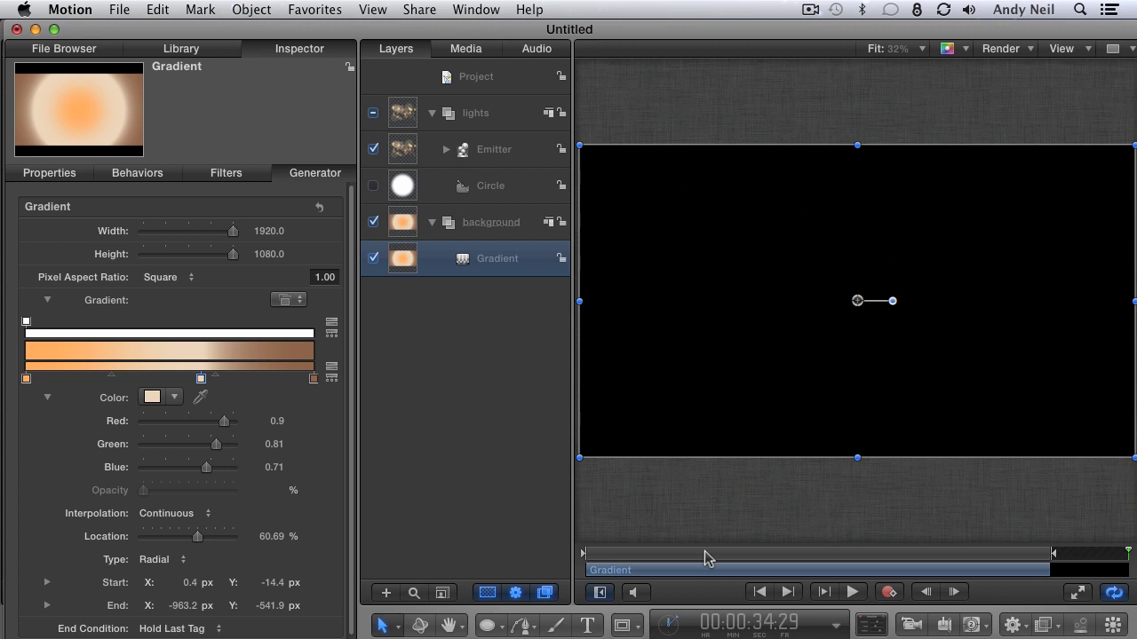
left_click(493, 116)
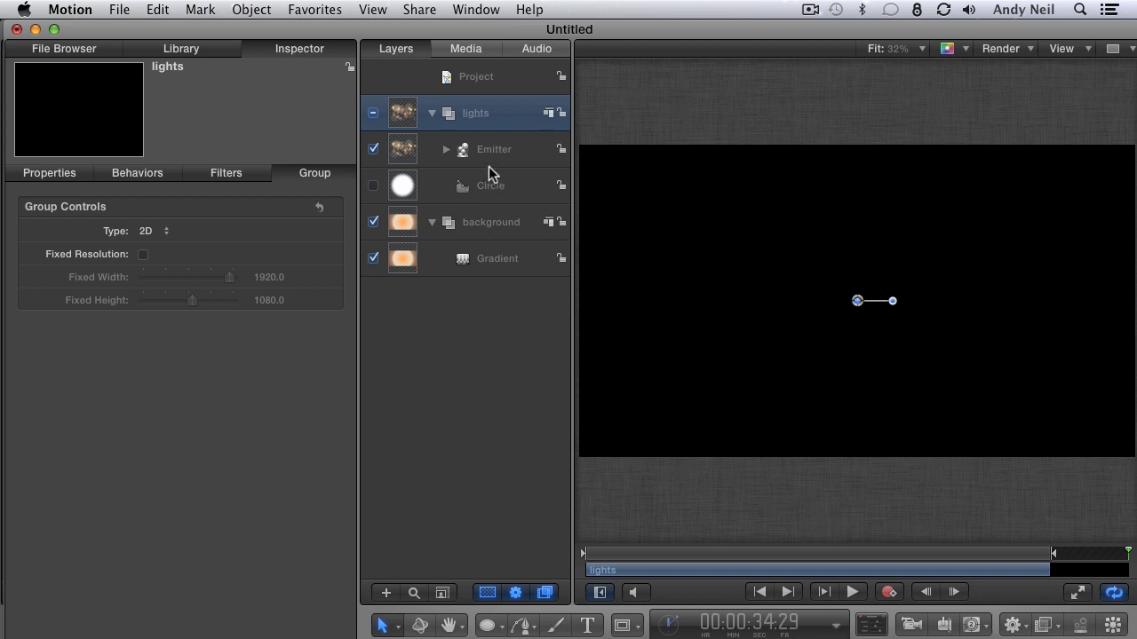
key("o")
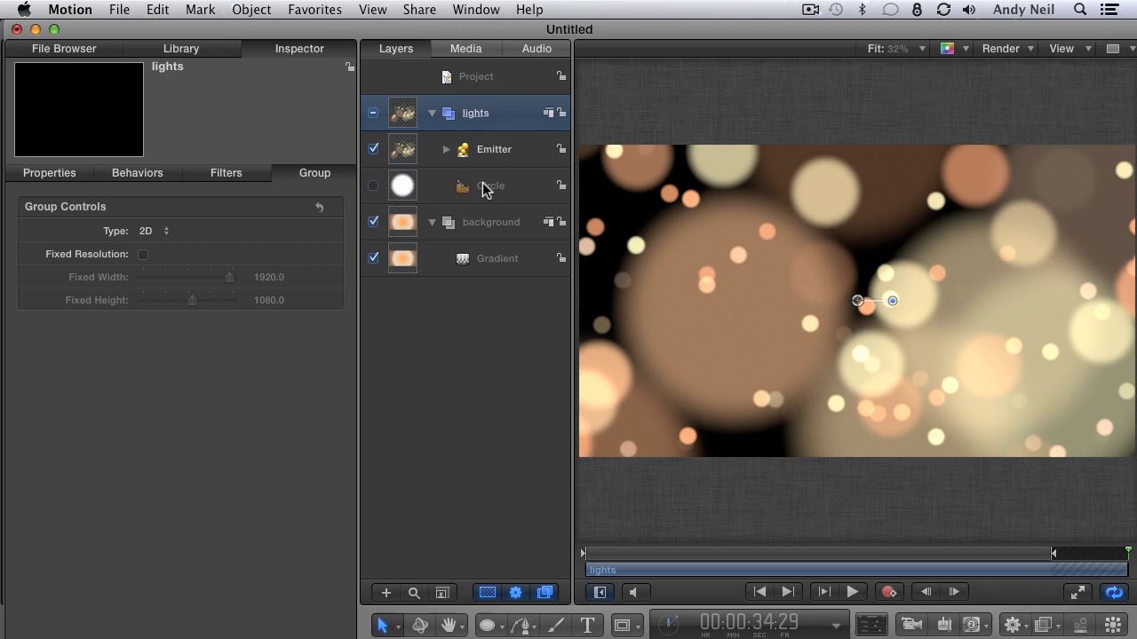
left_click(490, 189)
left_click(498, 156)
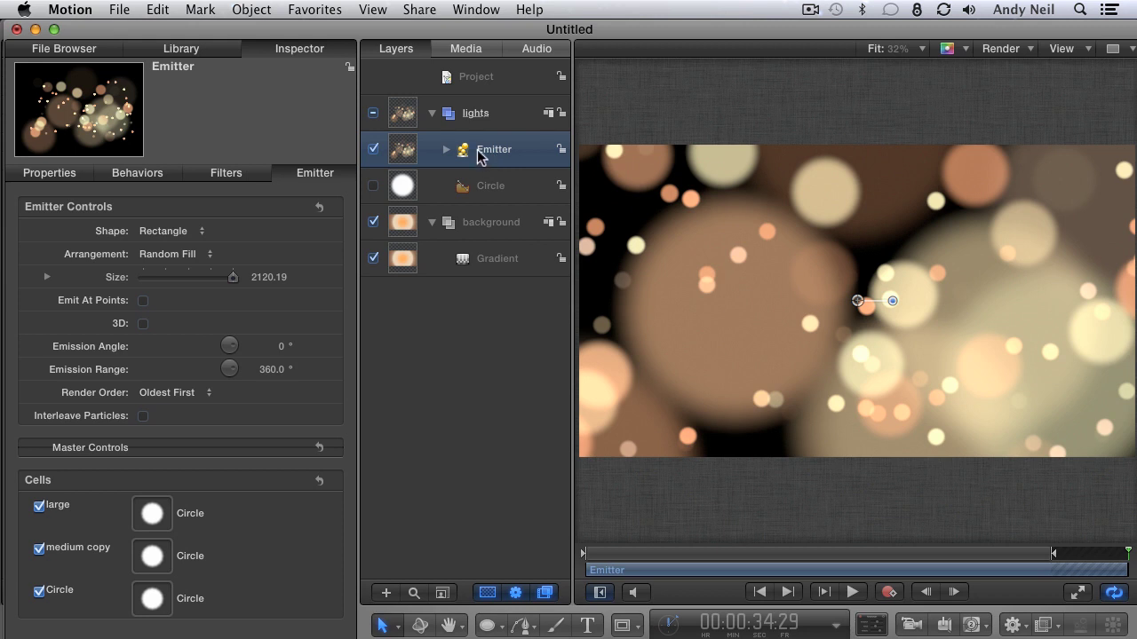
Make two clones of the Emitter and switch off the original Emitter layer
key("super+k")
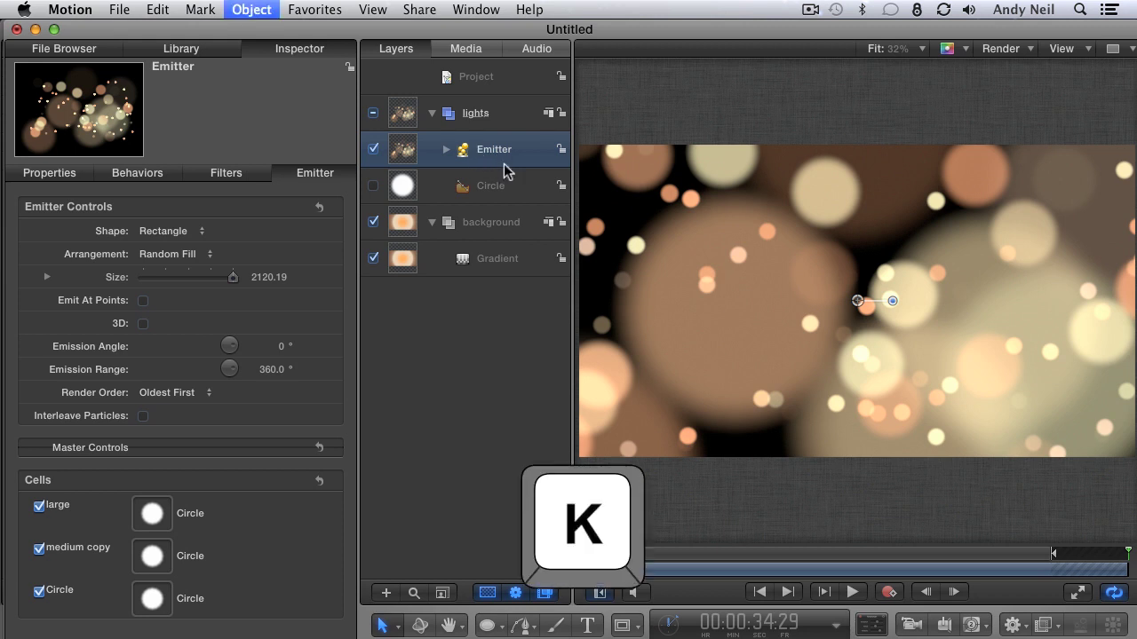
left_click(492, 190)
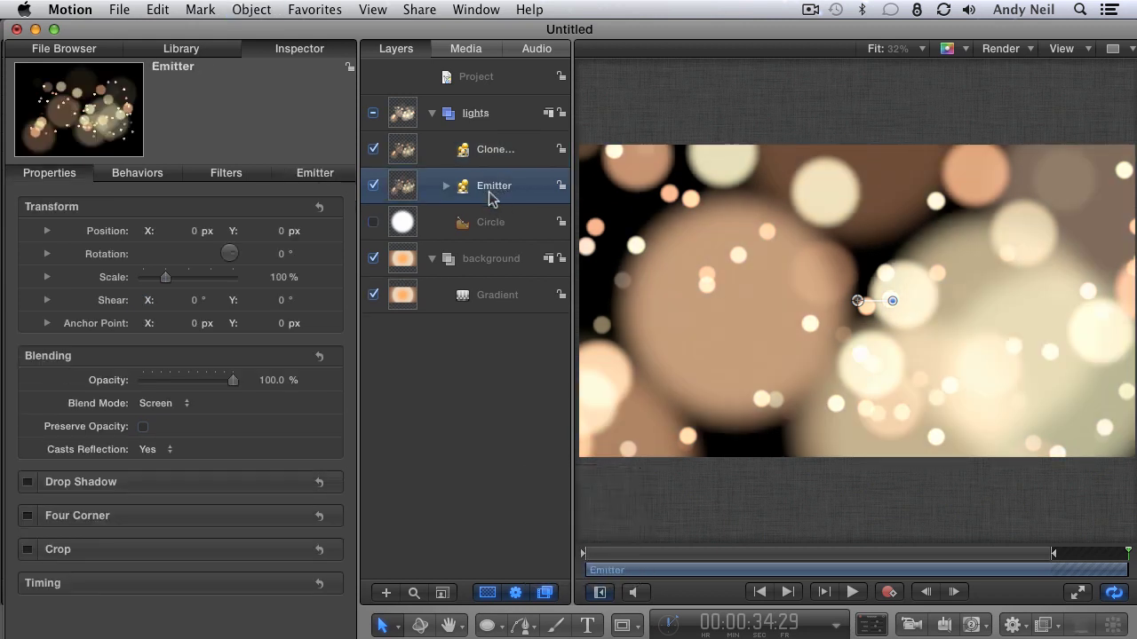
key("k")
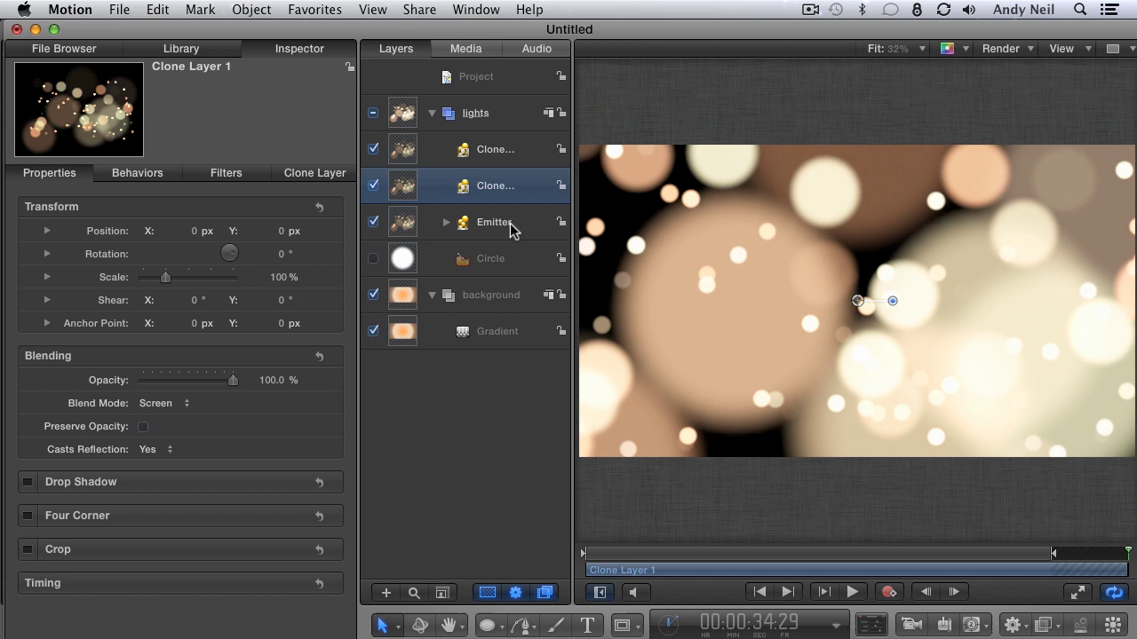
left_click(501, 227)
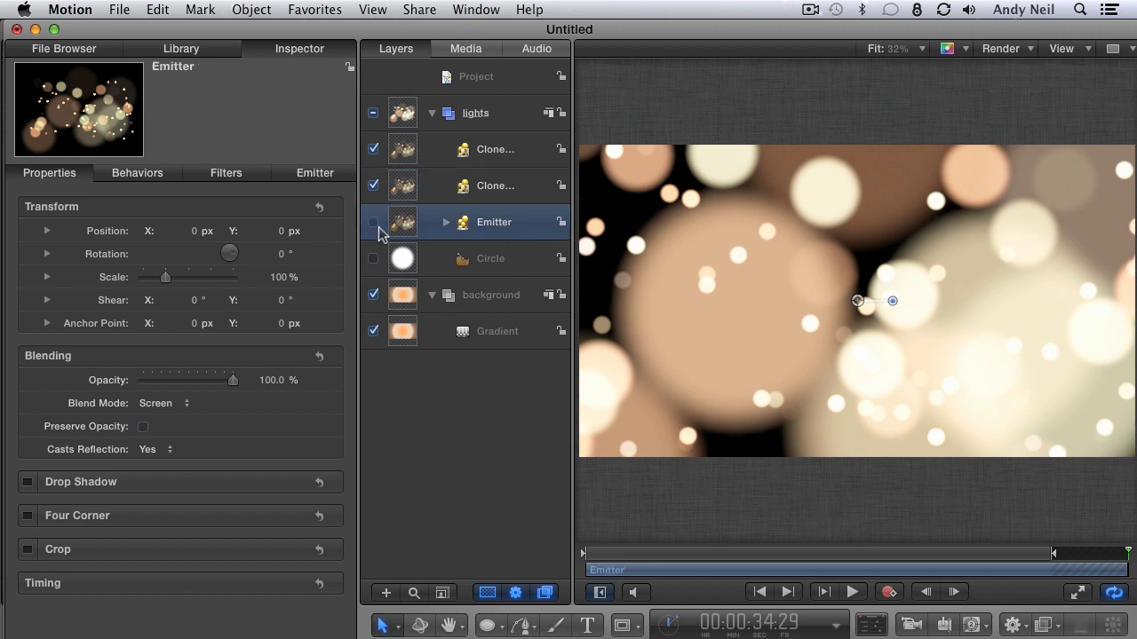
left_click(374, 224)
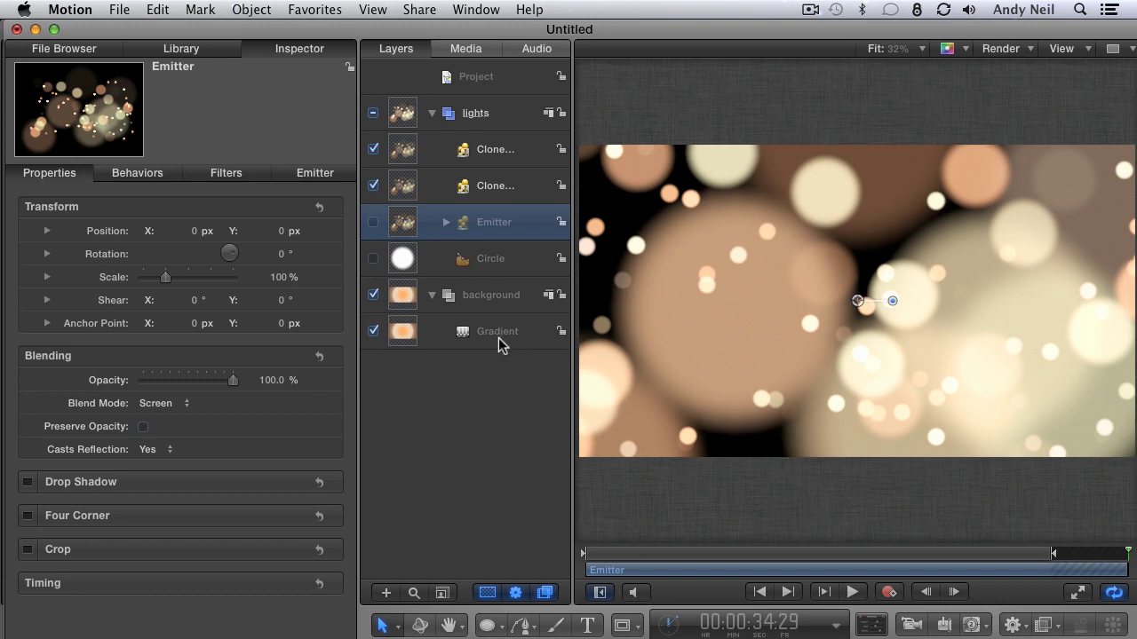
Show the Timeline, collapse the Emitter group, and select Clone Layer and Clone Layer 1
mouse_move(728, 553)
left_mouse_down()
mouse_move(807, 553)
mouse_move(794, 554)
left_mouse_up()
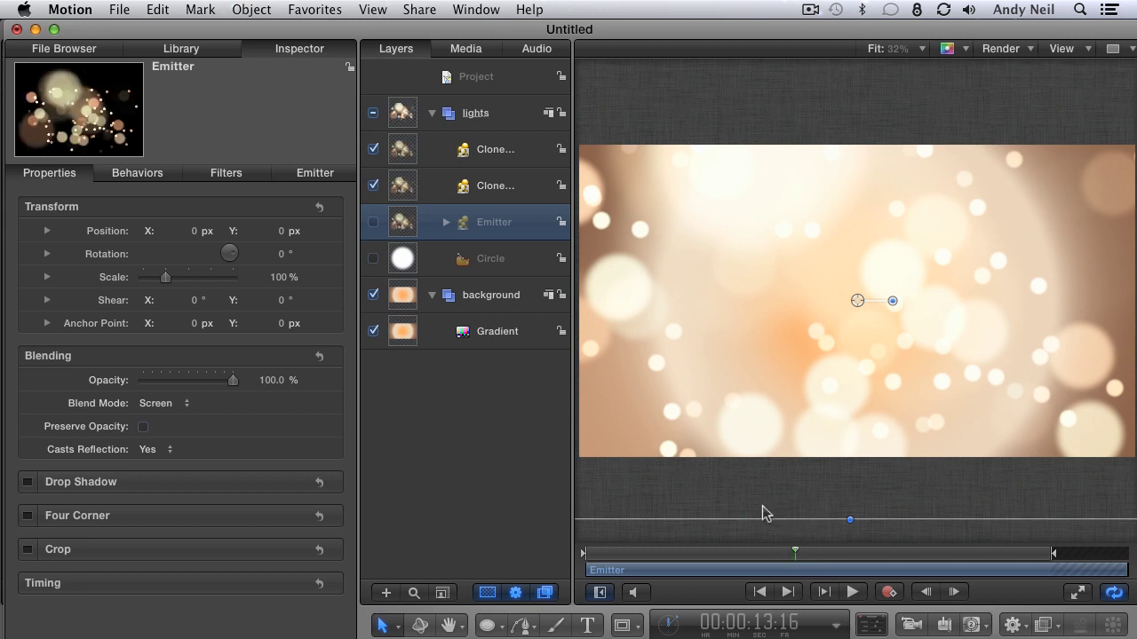
key("super+7")
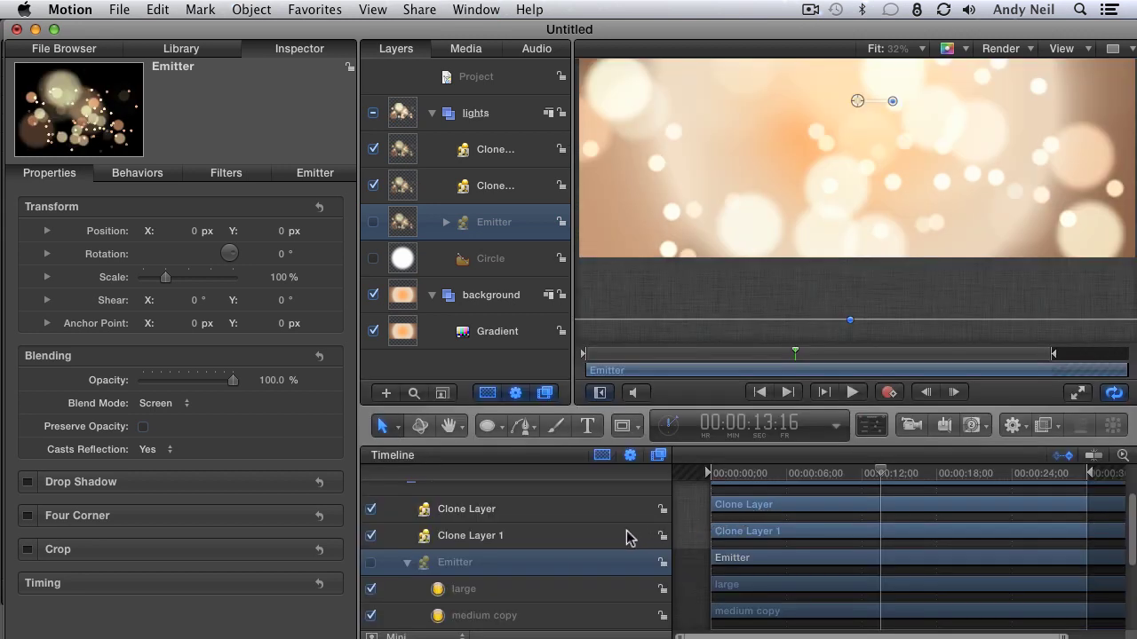
left_click(406, 563)
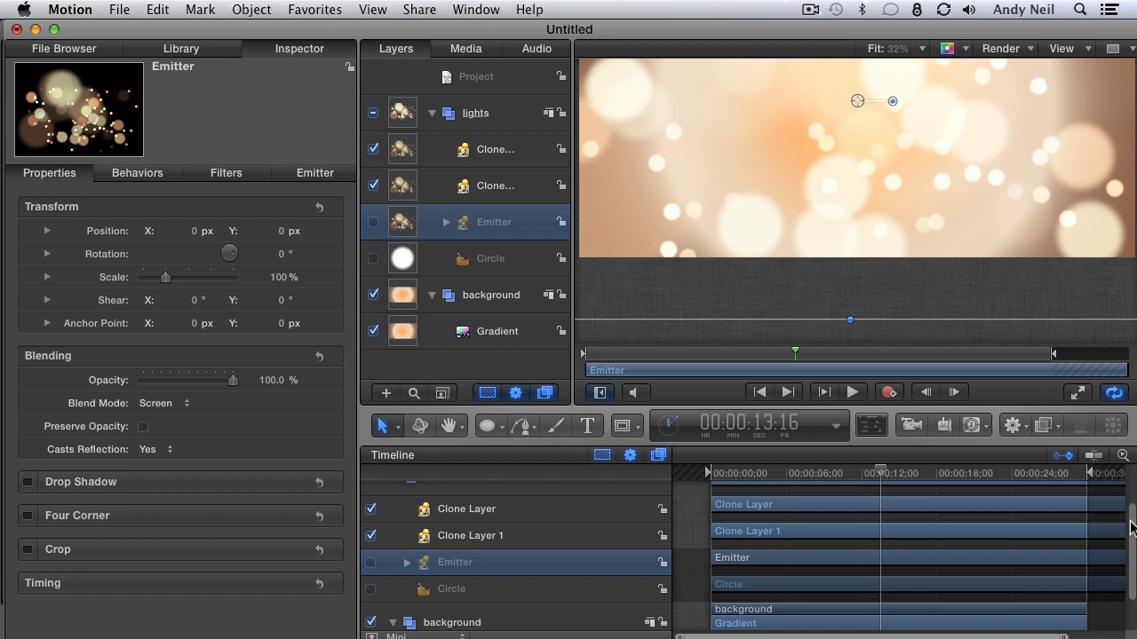
left_click_drag(1131, 527, 1048, 512)
left_click(484, 553)
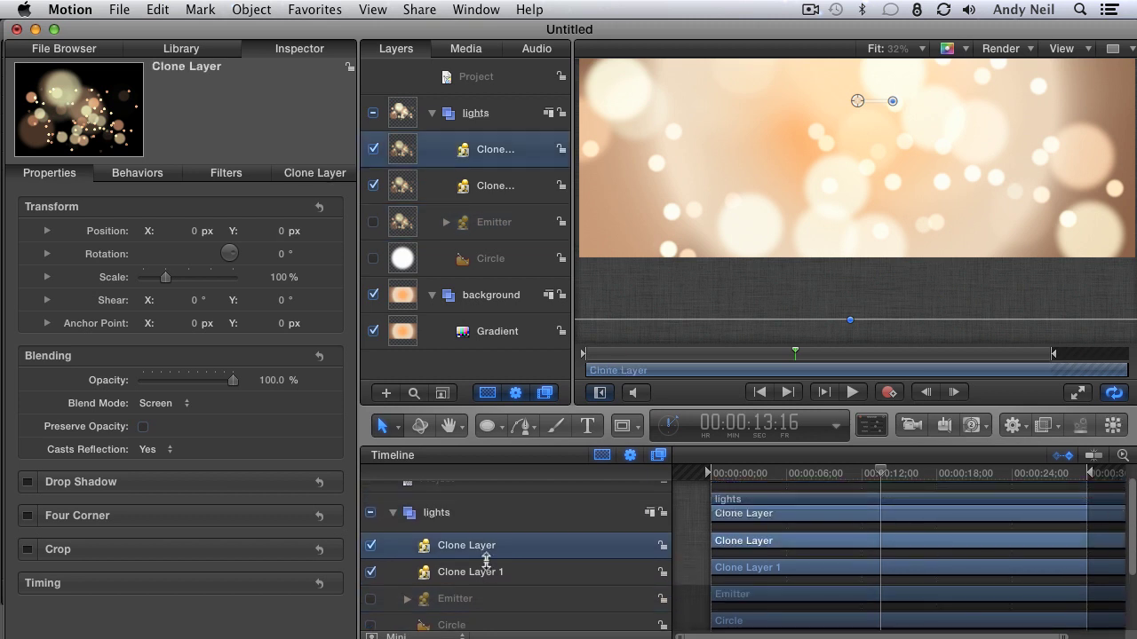
left_click(486, 573, "shift")
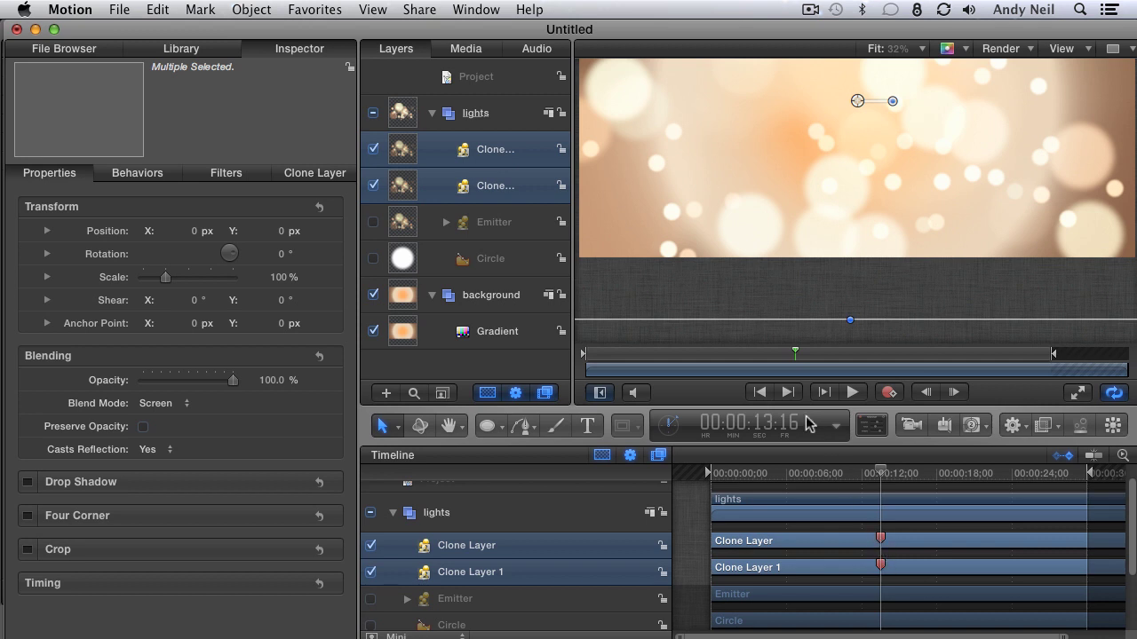
key("shift+z")
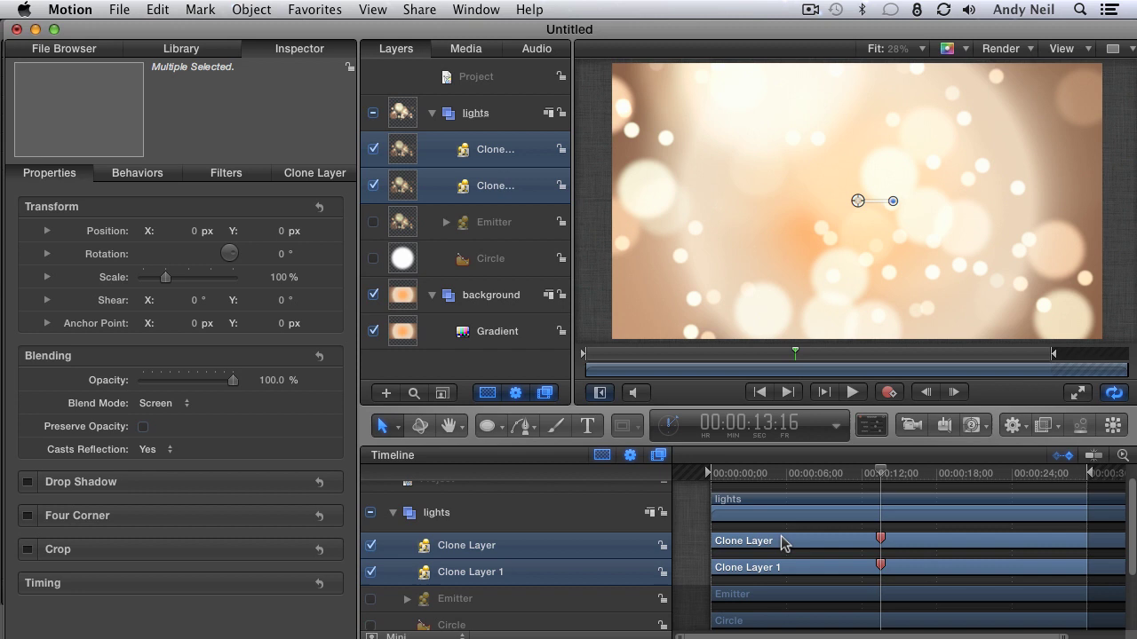
Move Clone Layer to start about 13 seconds before the project start, ending near 21 seconds
left_click(553, 522)
left_click(570, 552)
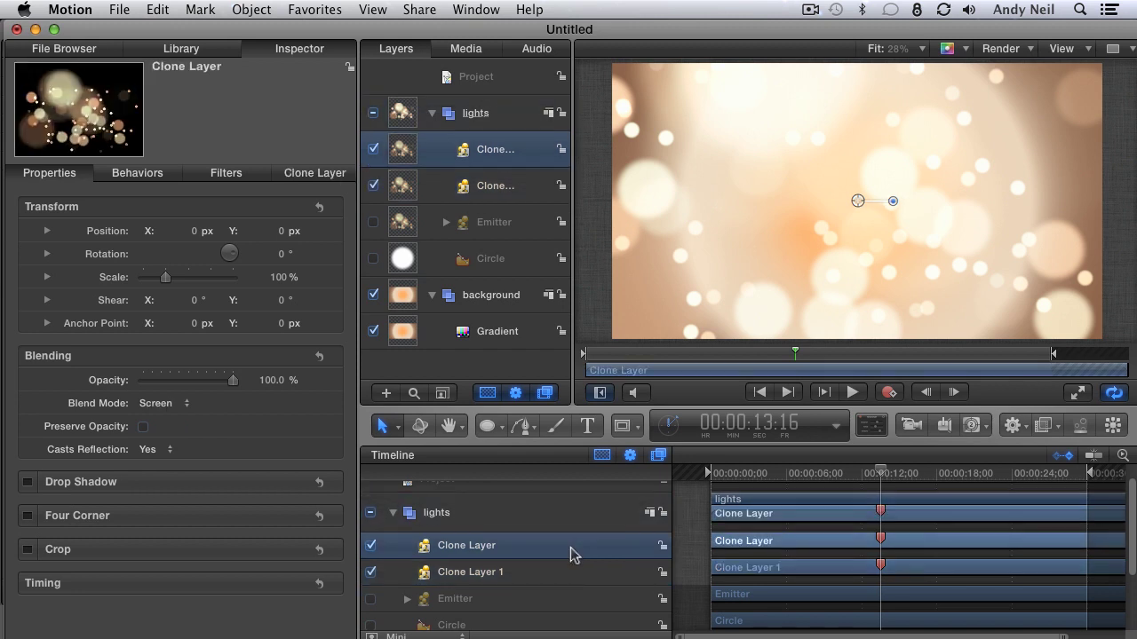
left_click_drag(860, 548, 854, 548)
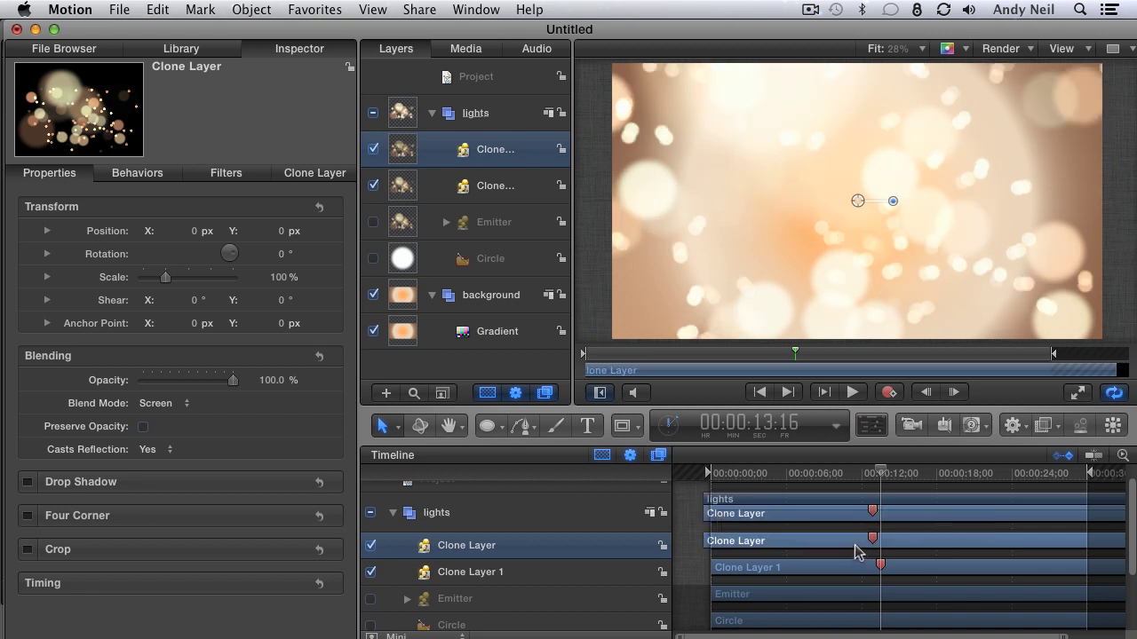
left_click_drag(852, 548, 709, 551)
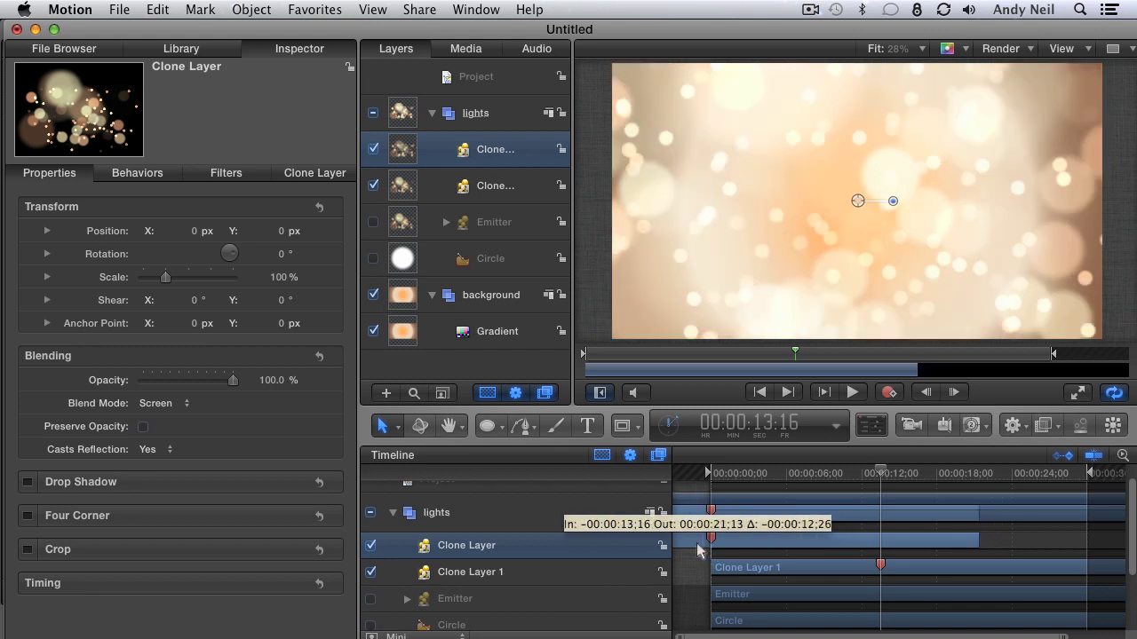
left_click_drag(708, 550, 718, 545)
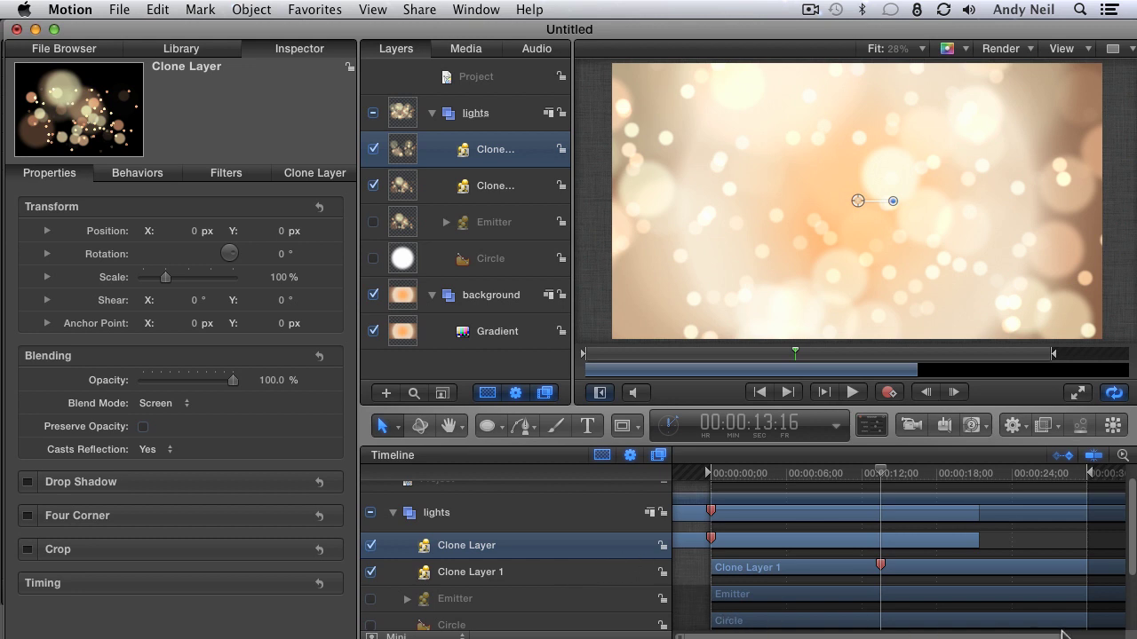
left_click_drag(1064, 634, 711, 636)
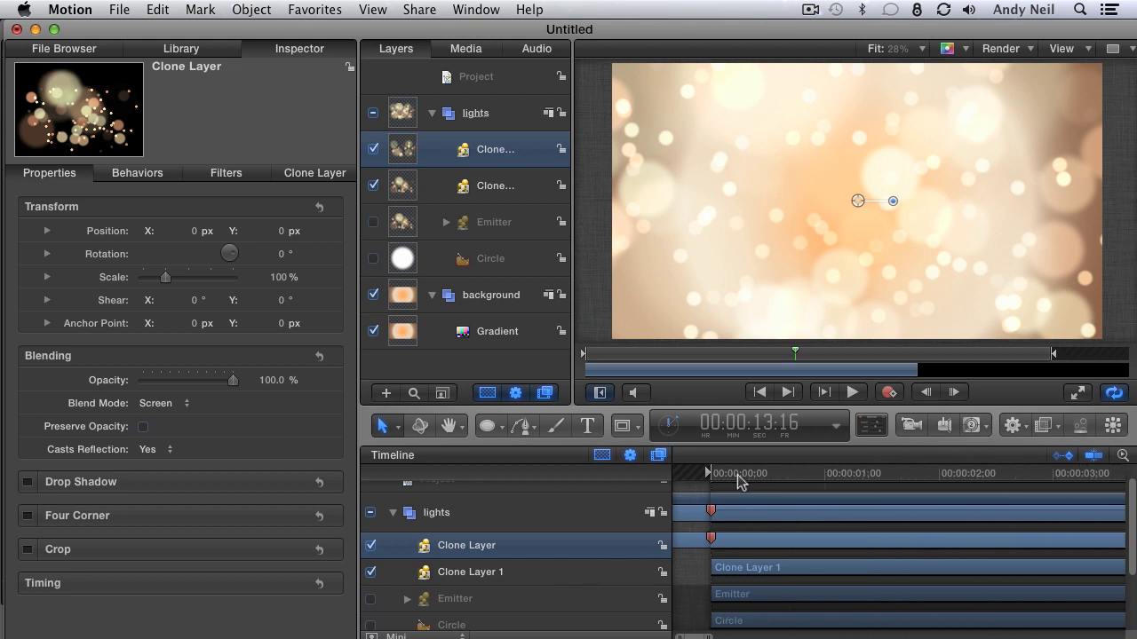
left_click_drag(739, 480, 713, 480)
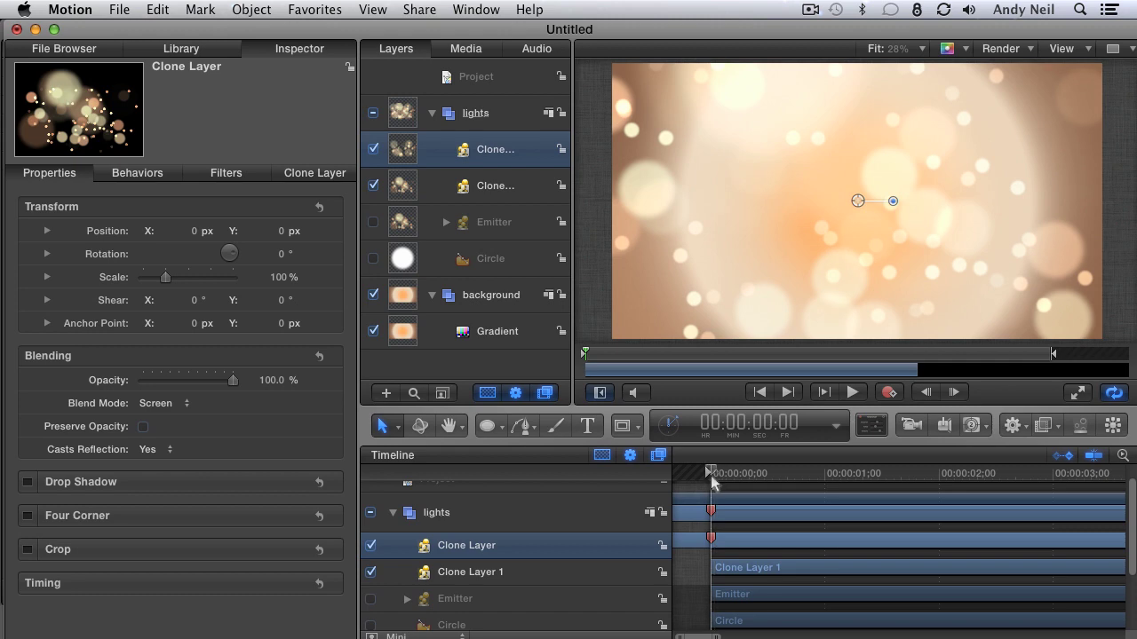
Move Clone Layer 1 to start around 16 seconds, overlapping Clone Layer's end
key("super+z")
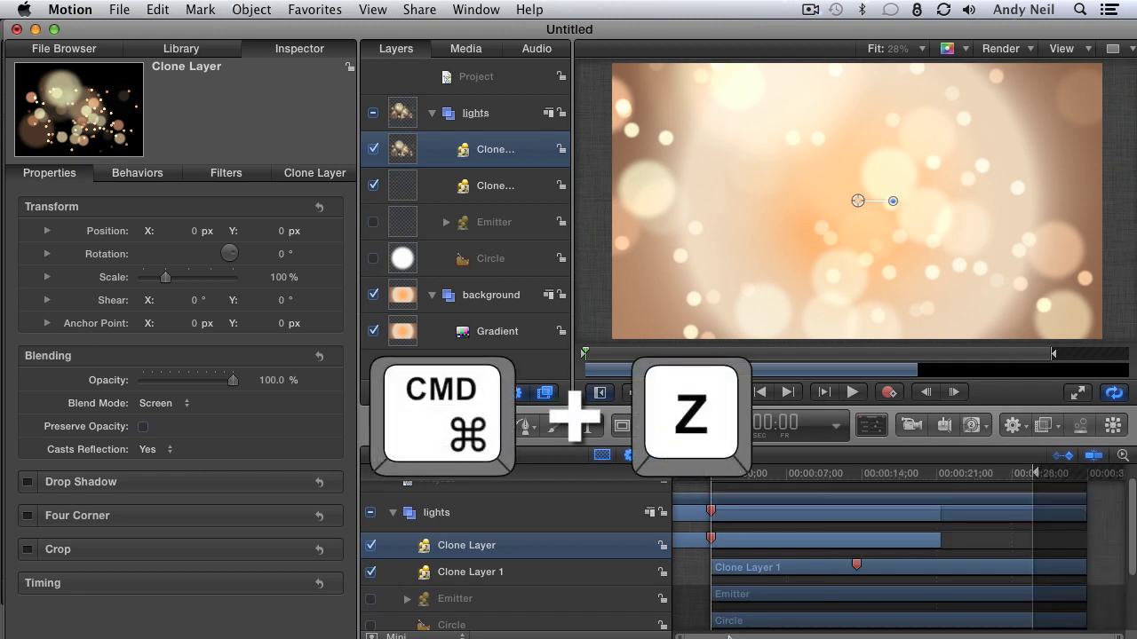
left_click_drag(734, 476, 847, 475)
left_click_drag(797, 574, 972, 576)
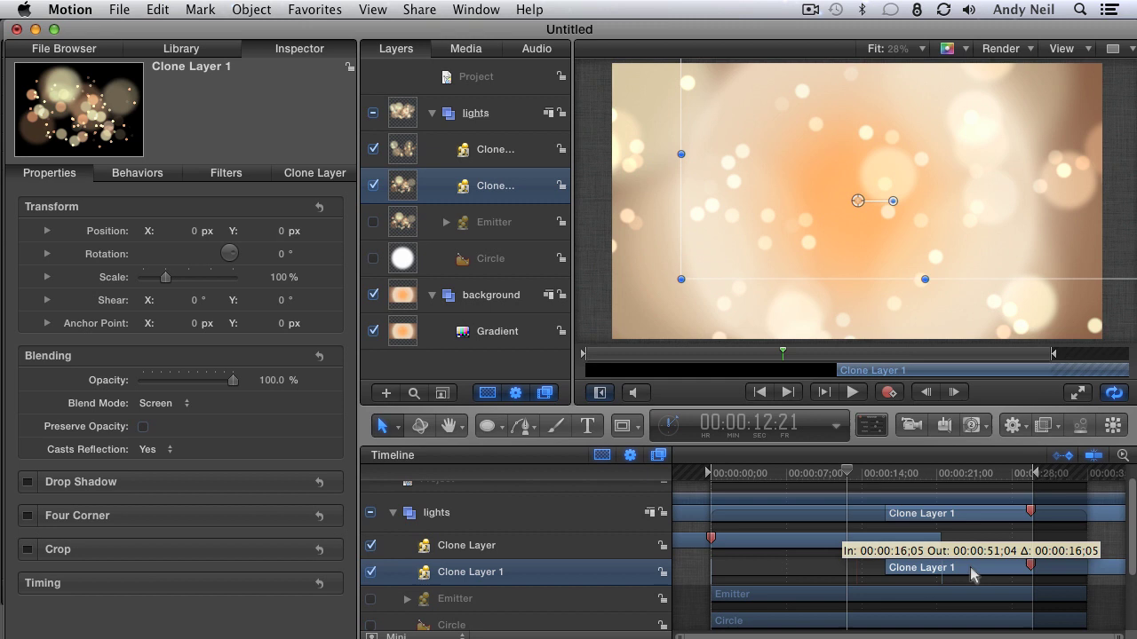
mouse_move(971, 572)
left_mouse_down()
mouse_move(948, 571)
mouse_move(996, 573)
left_mouse_up()
left_click(1021, 471)
key("super+equal")
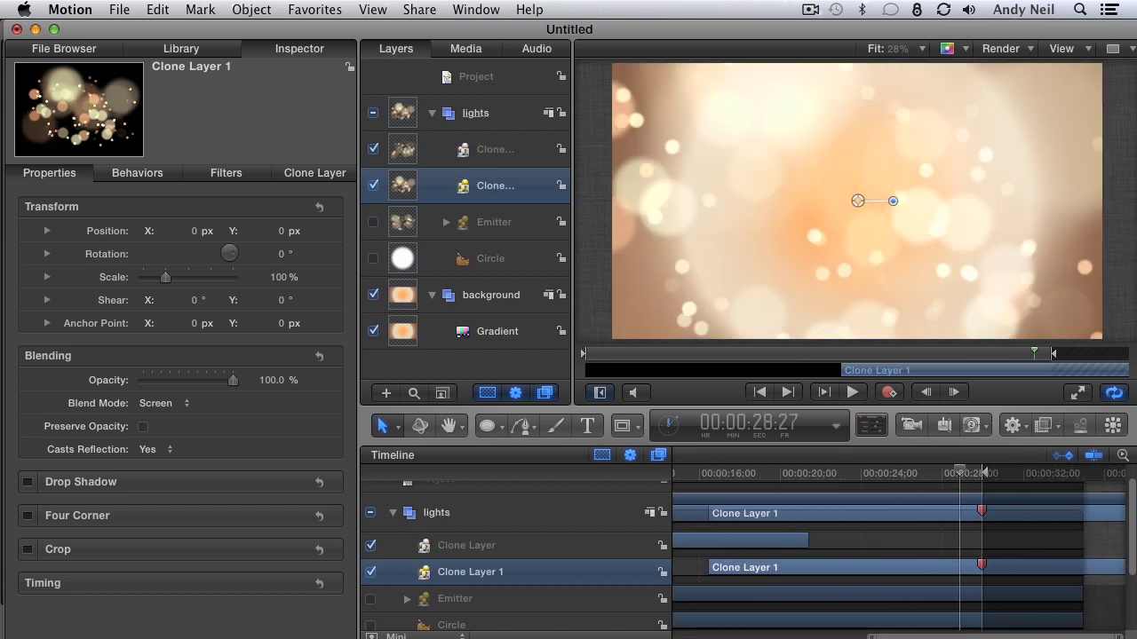
mouse_move(787, 568)
left_mouse_down()
mouse_move(784, 556)
mouse_move(775, 577)
mouse_move(904, 474)
mouse_move(771, 577)
left_mouse_up()
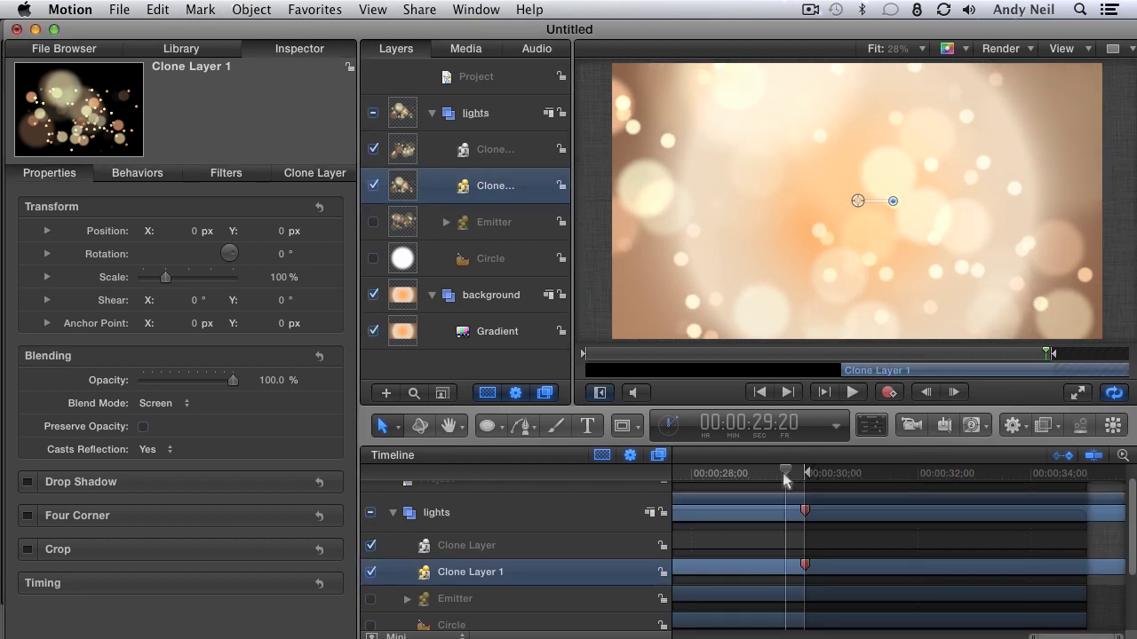
left_click_drag(786, 476, 795, 476)
left_click_drag(1024, 637, 999, 636)
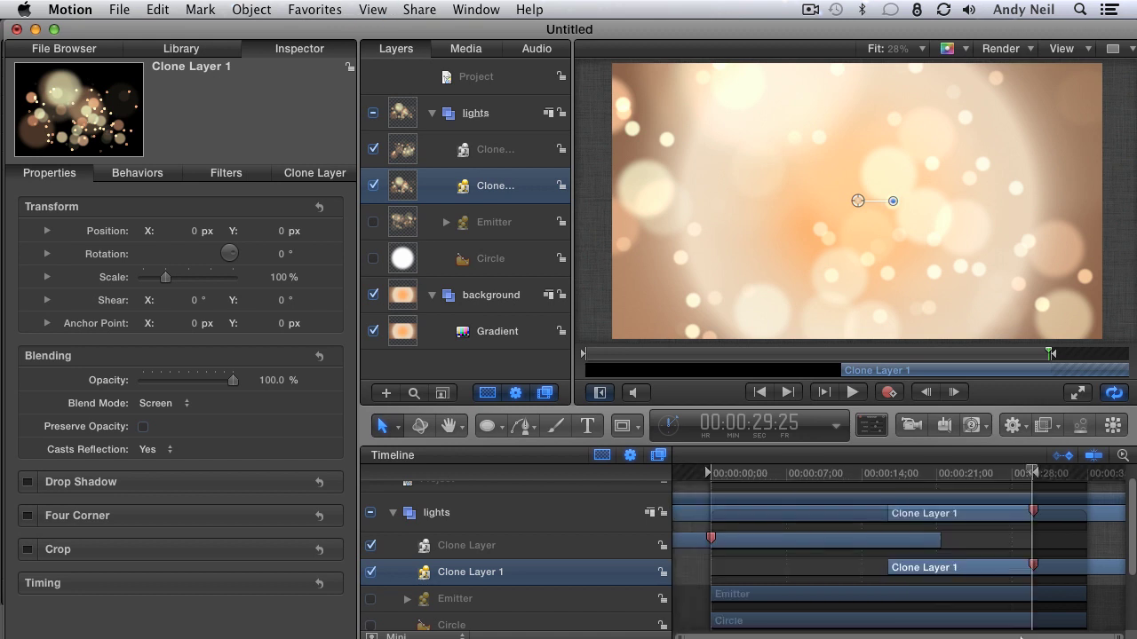
left_click(1015, 473)
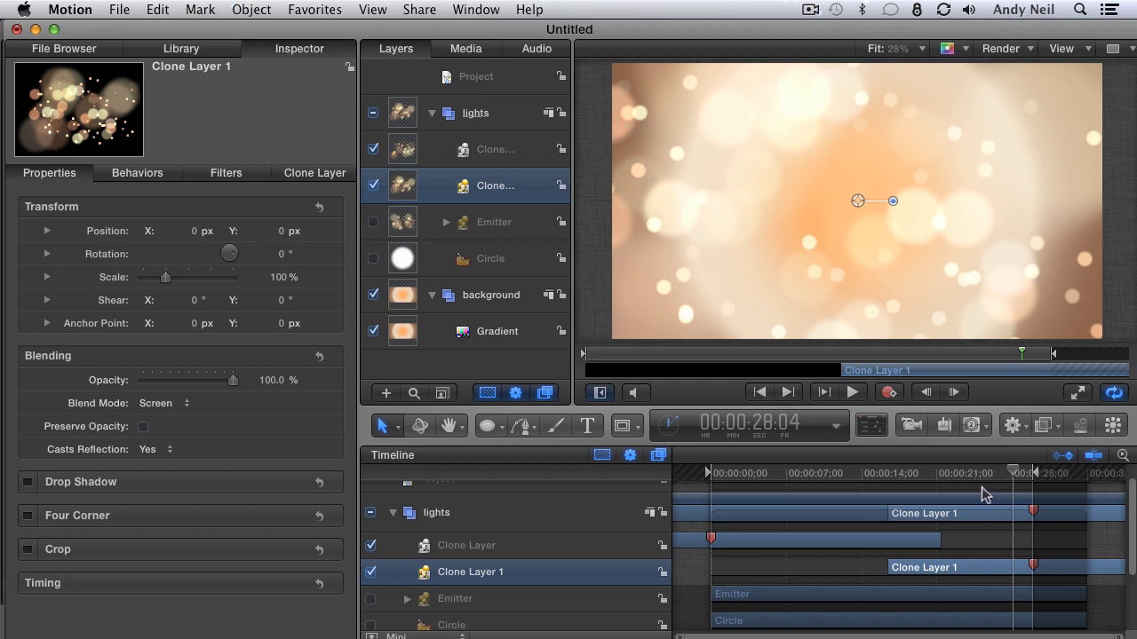
key("space")
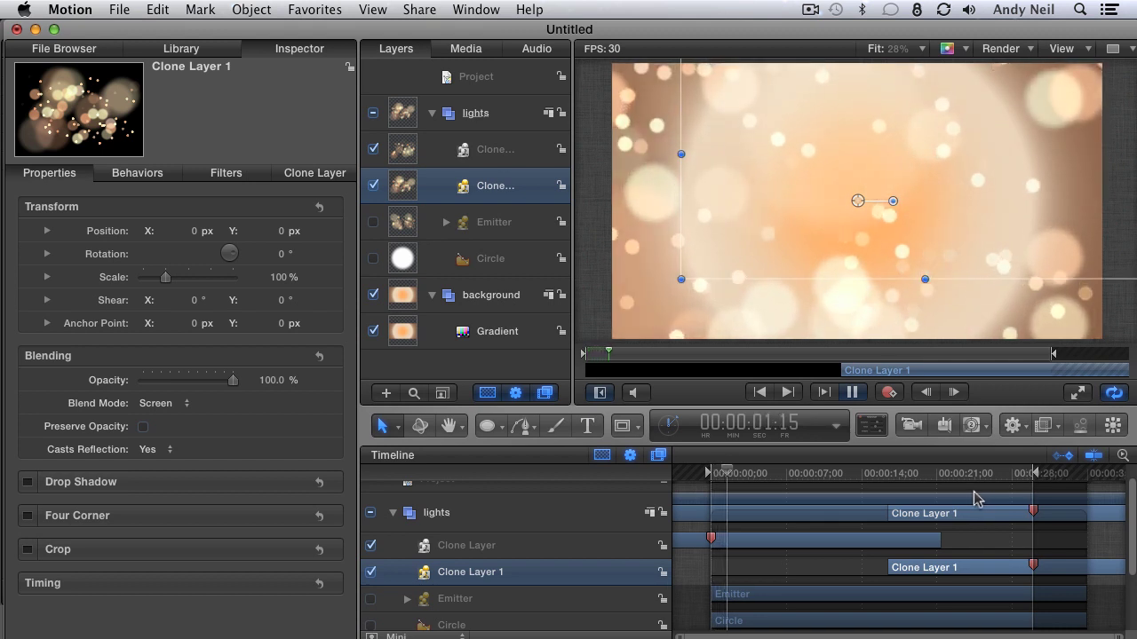
left_click(993, 474)
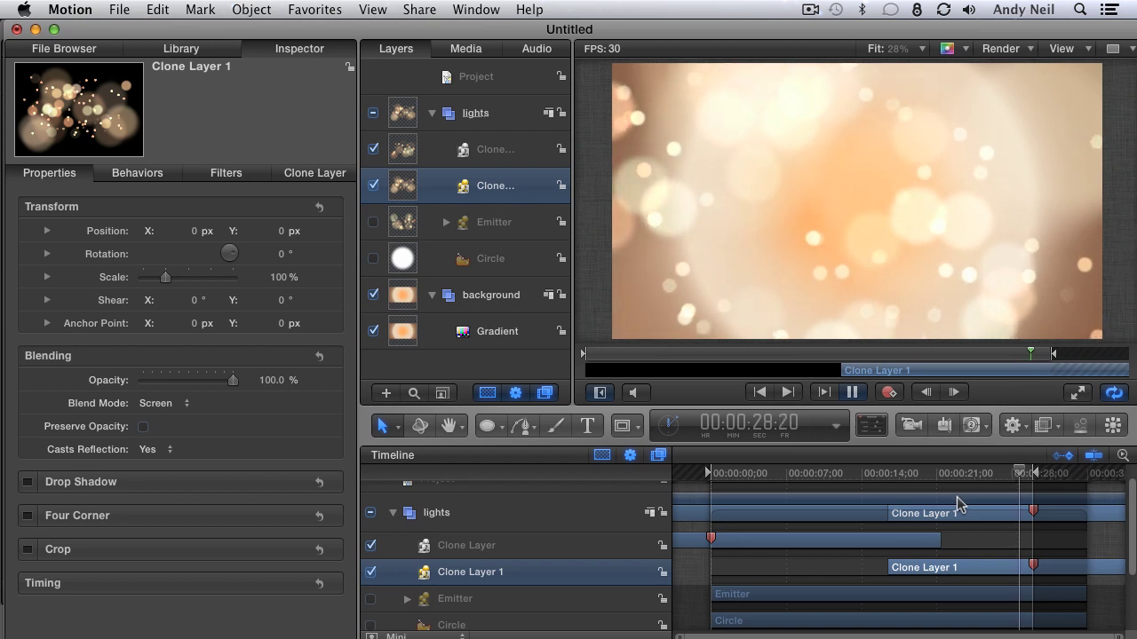
key("space")
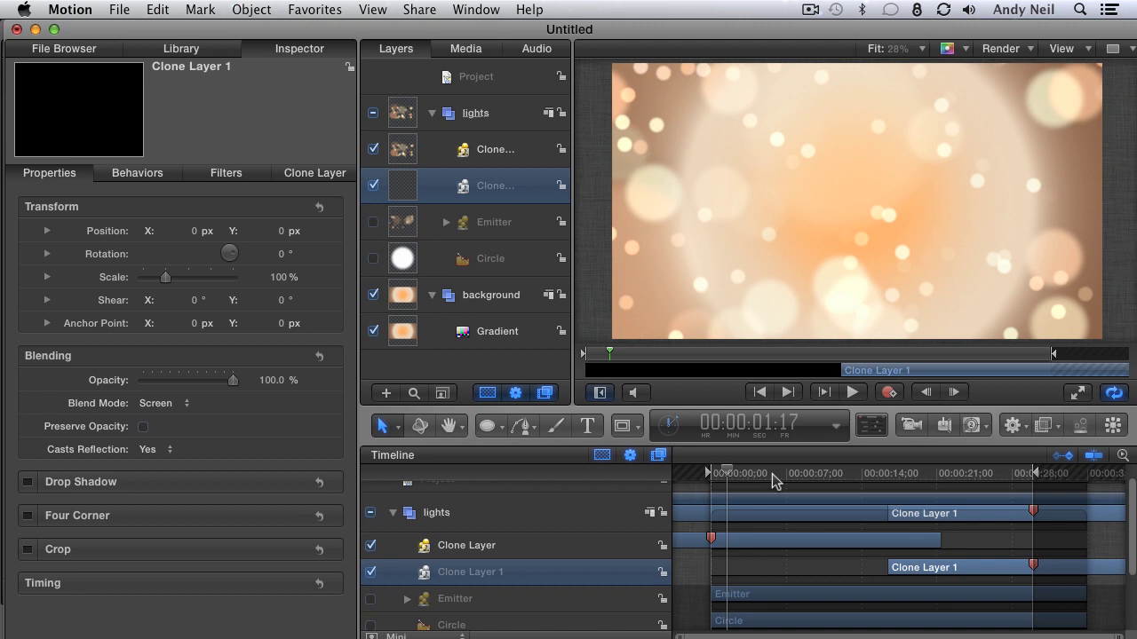
left_click_drag(775, 480, 805, 472)
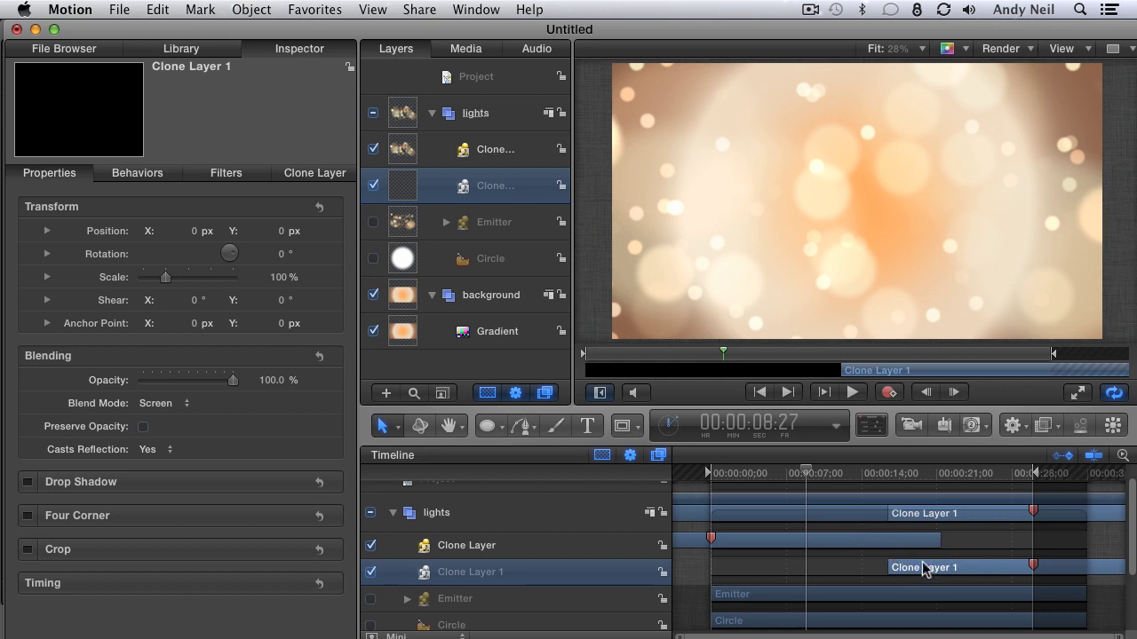
Add a Fade In/Fade Out behavior to Clone Layer with fade-in 0 and fade-out 150
left_click_drag(851, 472, 845, 470)
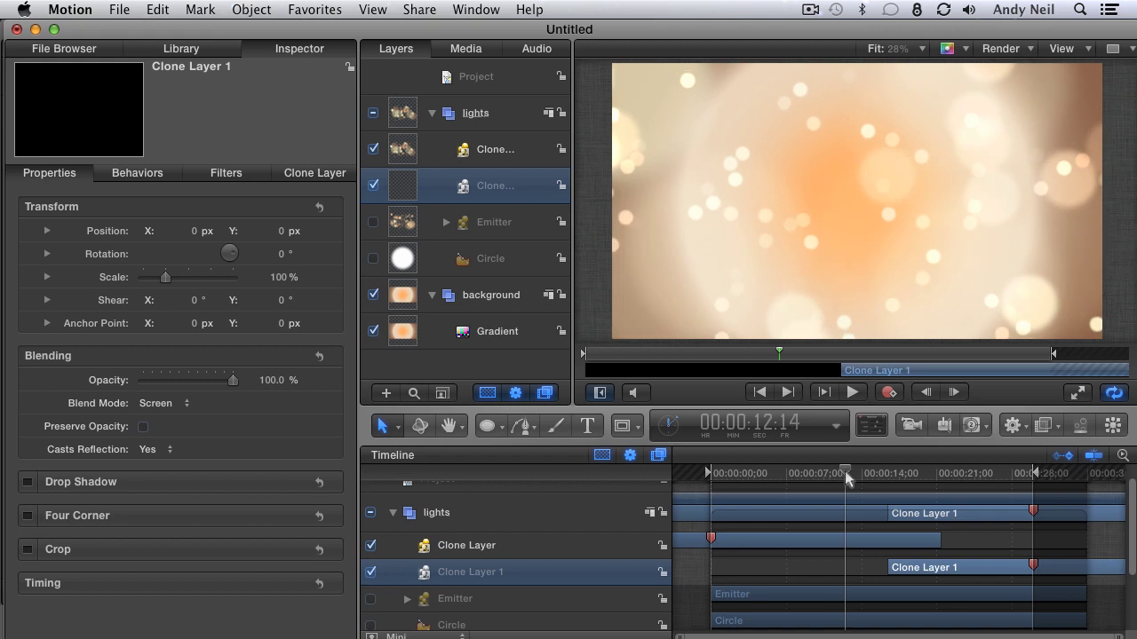
left_click(582, 548)
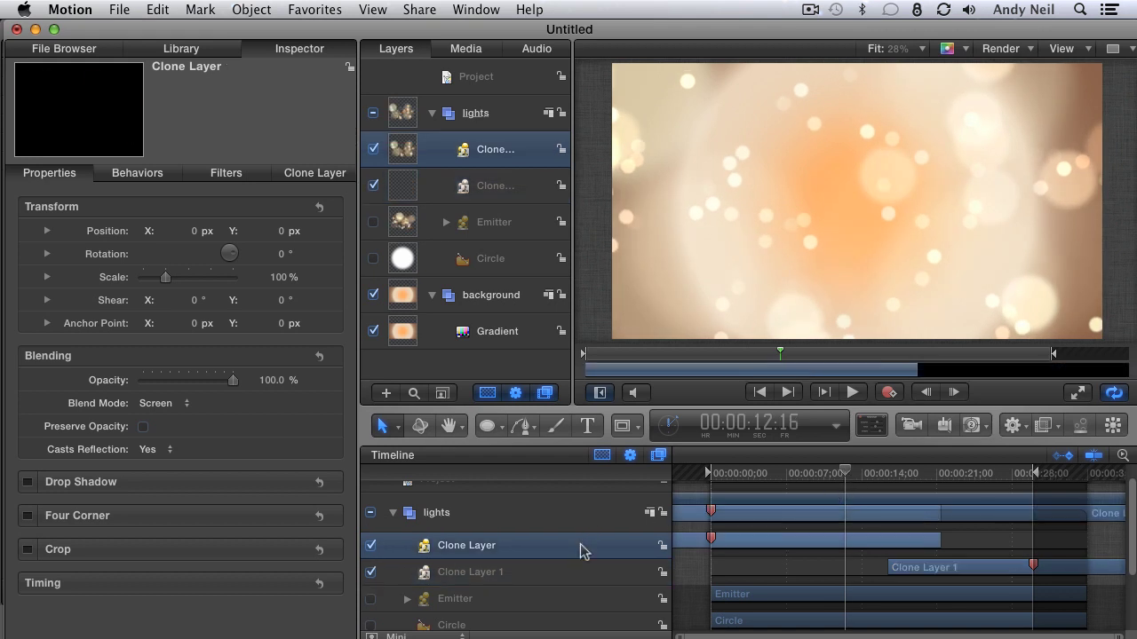
left_click(1014, 427)
mouse_move(1030, 464)
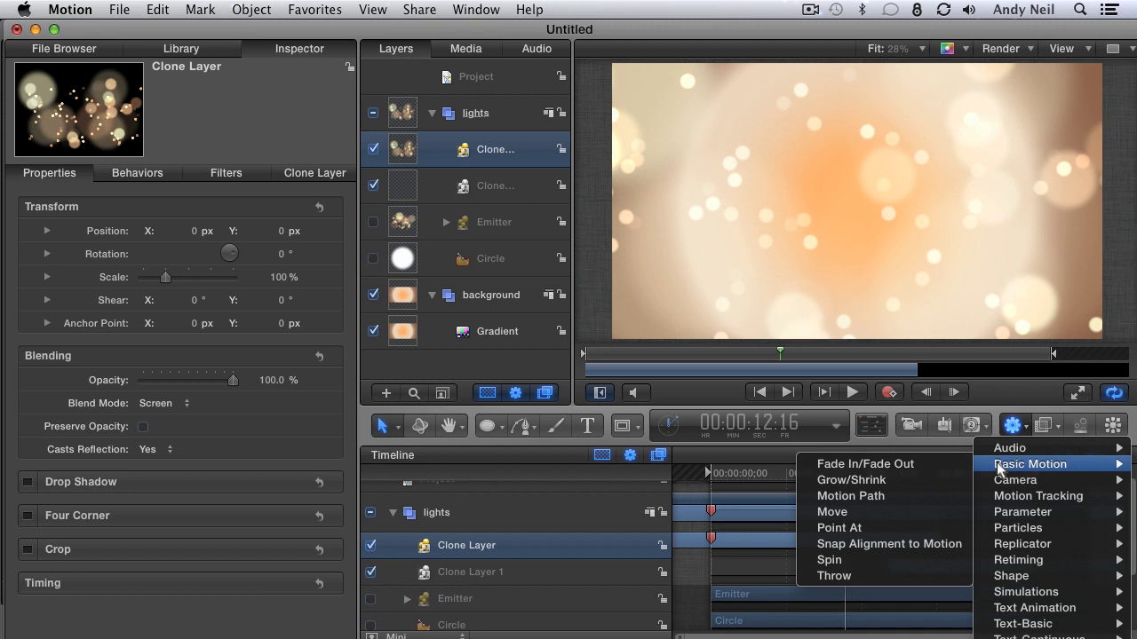
left_click(911, 464)
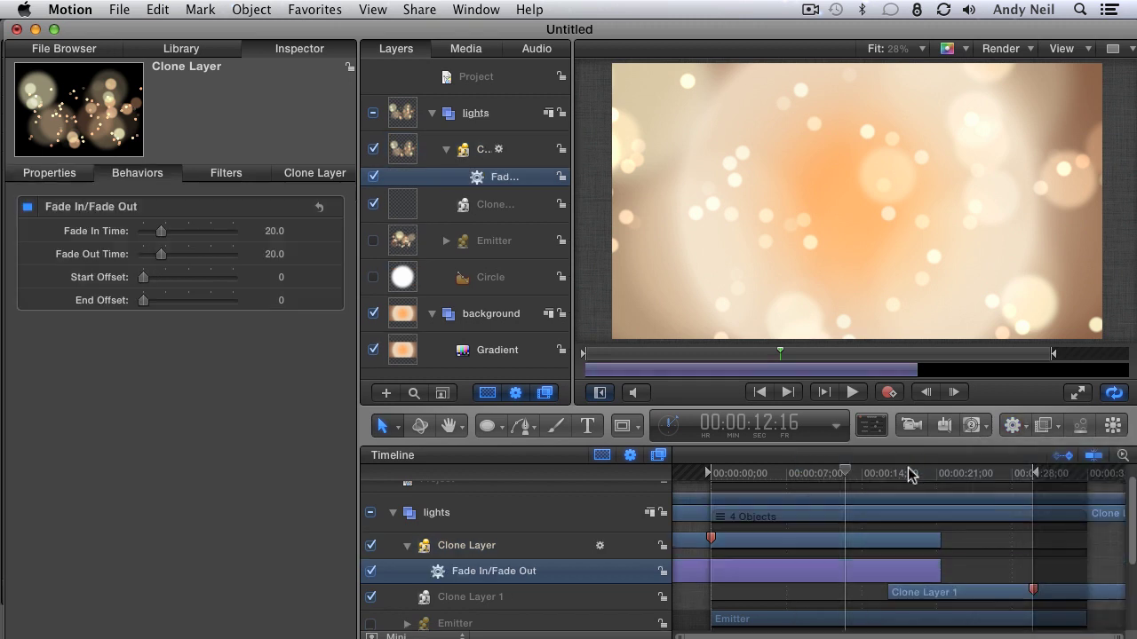
left_click_drag(163, 233, 120, 238)
left_click(273, 255)
type("150")
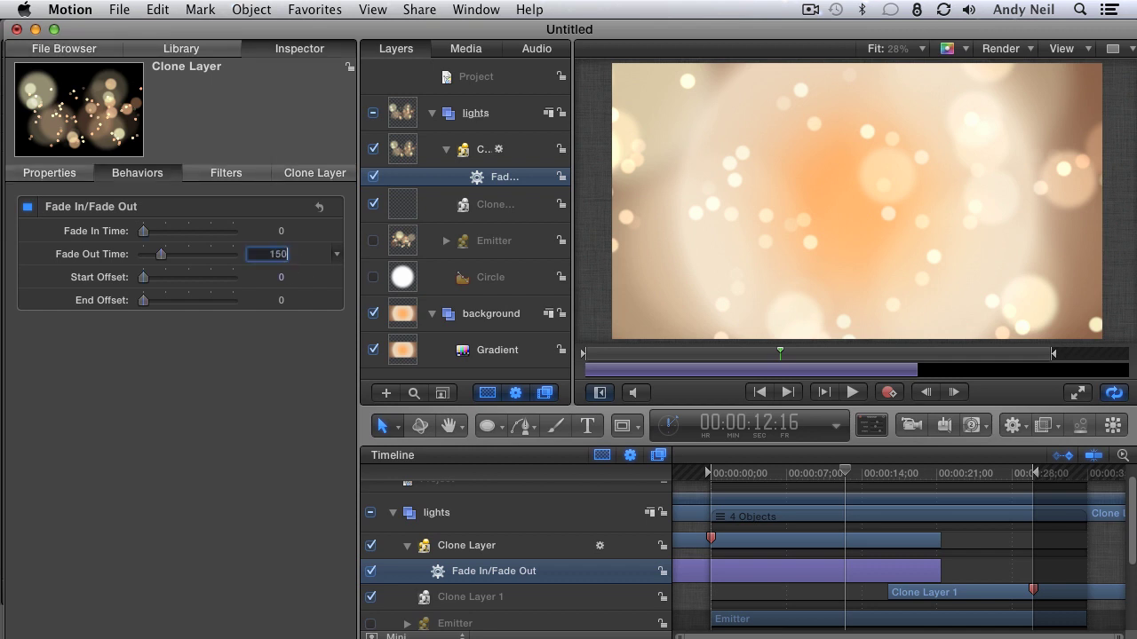
key("Return")
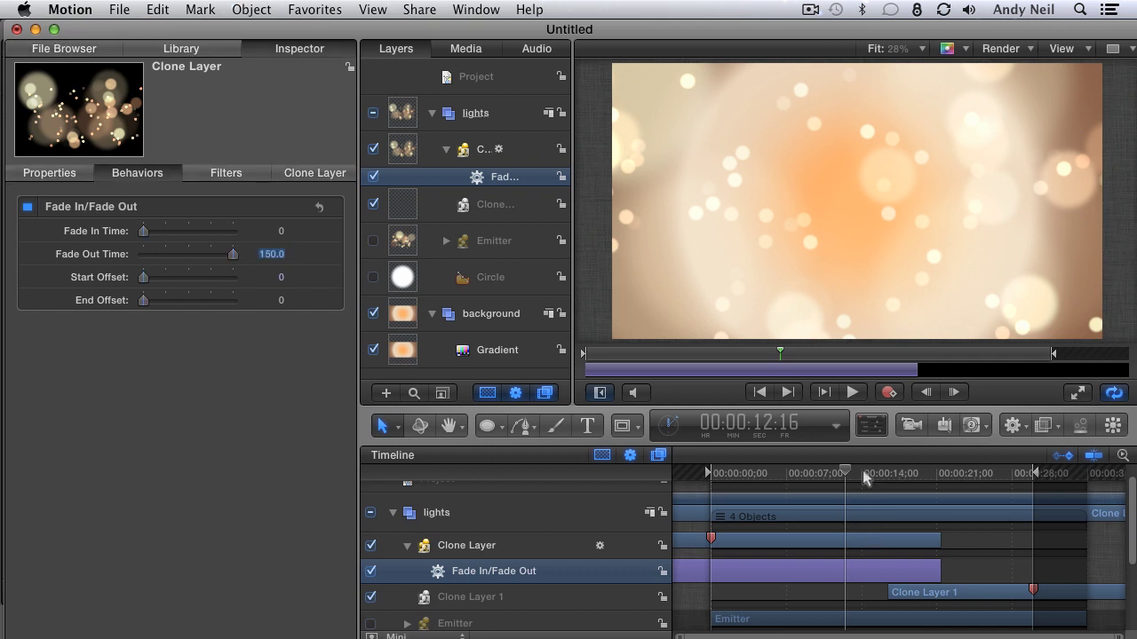
mouse_move(864, 478)
left_mouse_down()
mouse_move(894, 476)
mouse_move(869, 487)
left_mouse_up()
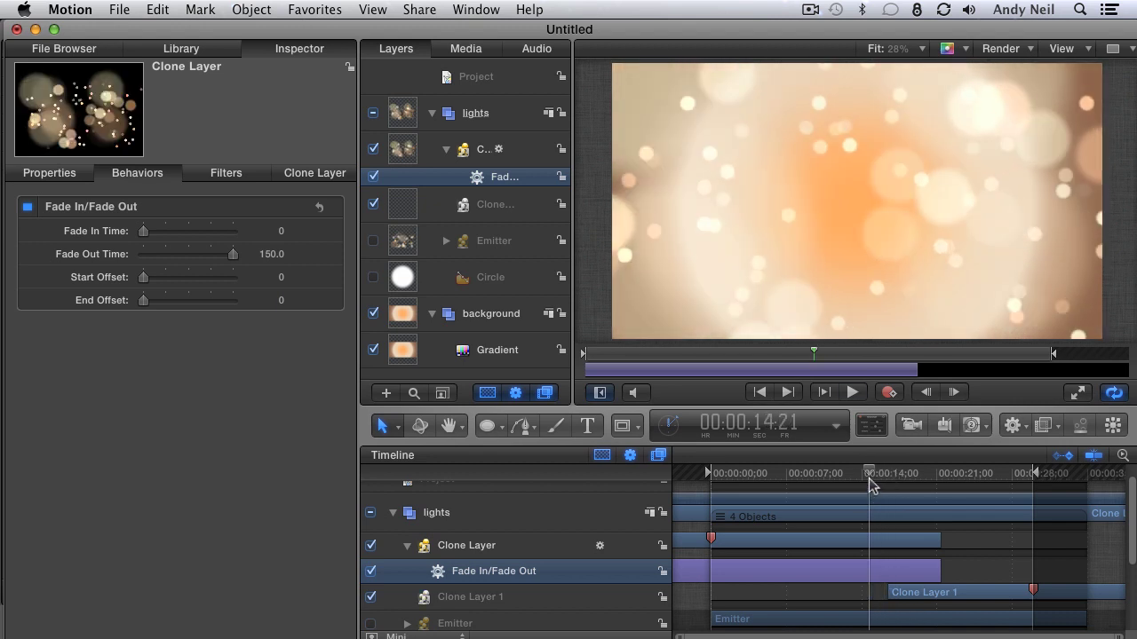
Play the animation to preview the fade toward the end
key("space")
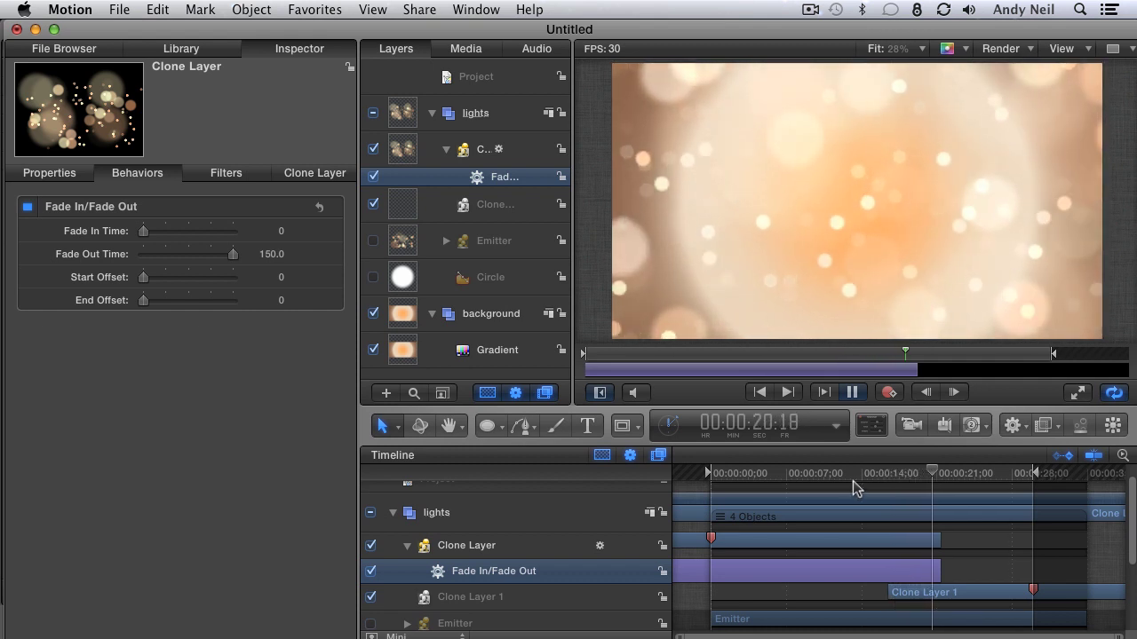
left_click(1015, 473)
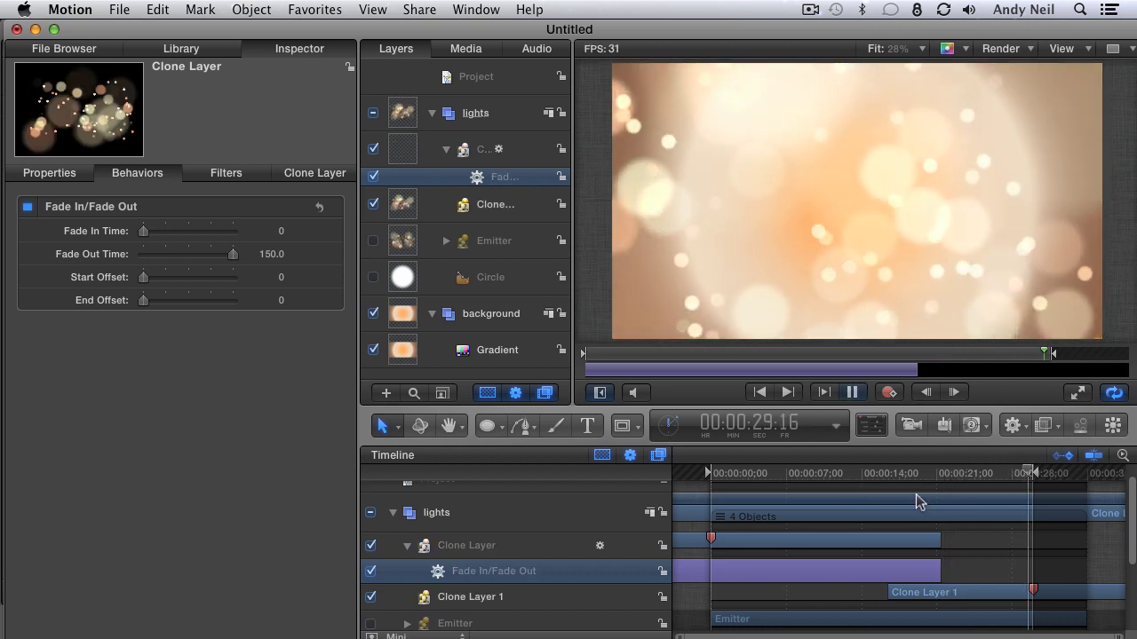
key("space")
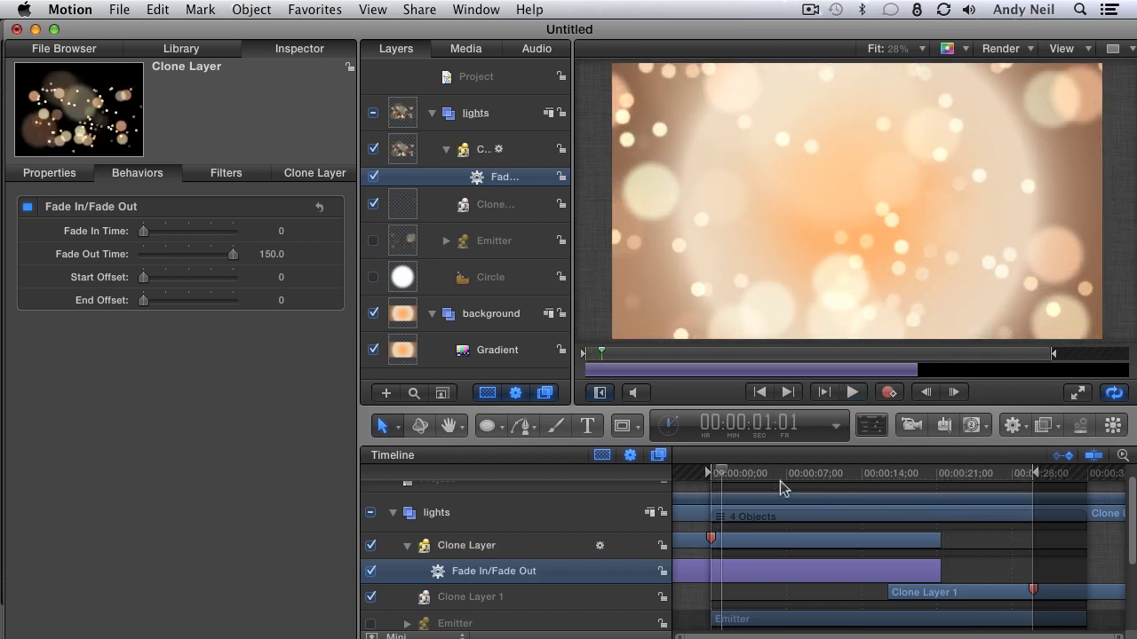
Set the project duration back to 30 seconds
left_click(670, 425)
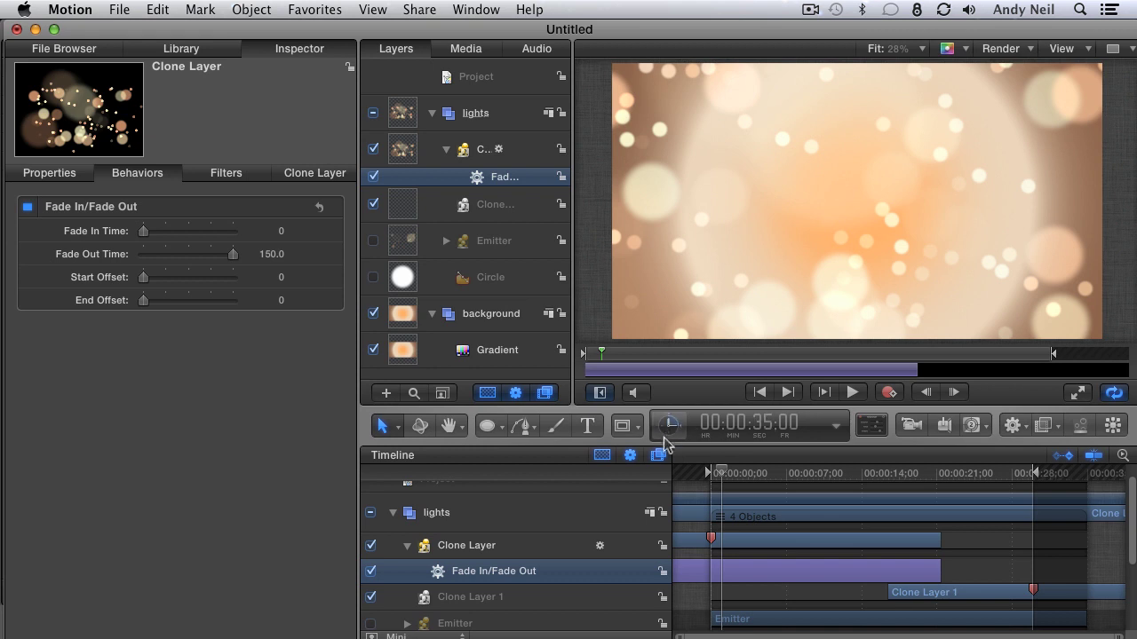
left_click(761, 431)
type("30.")
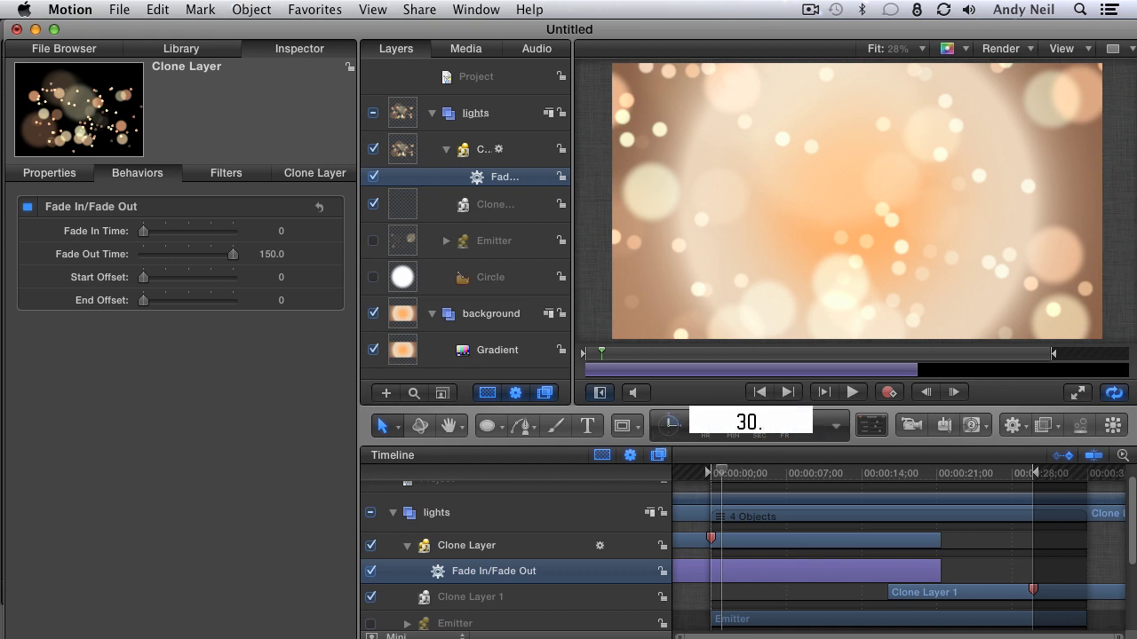
key("Return")
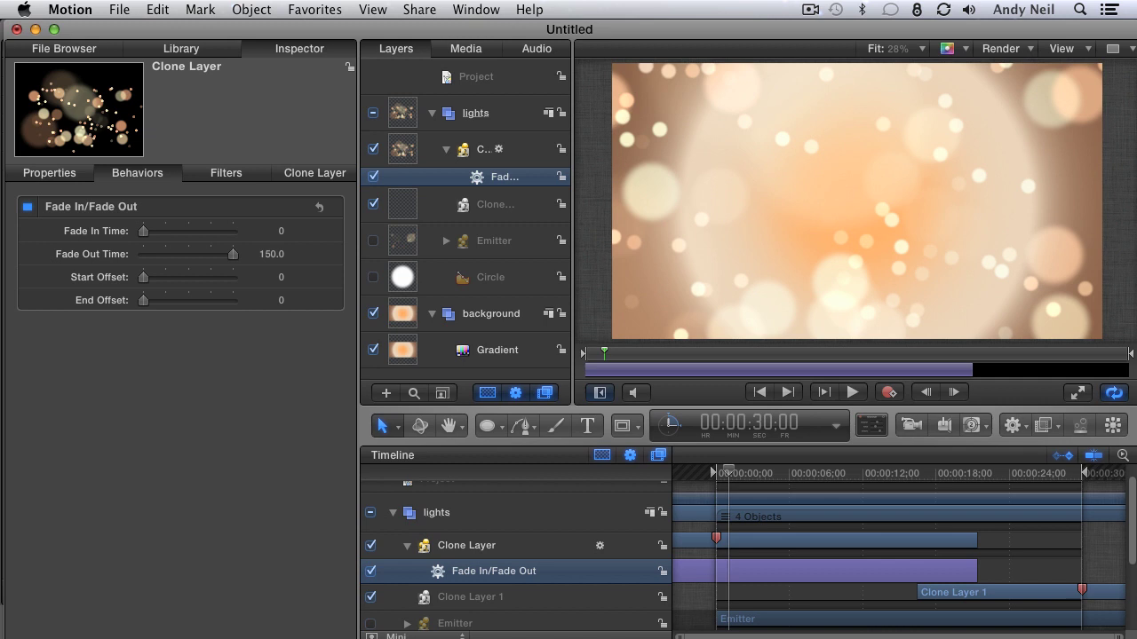
left_click(760, 476)
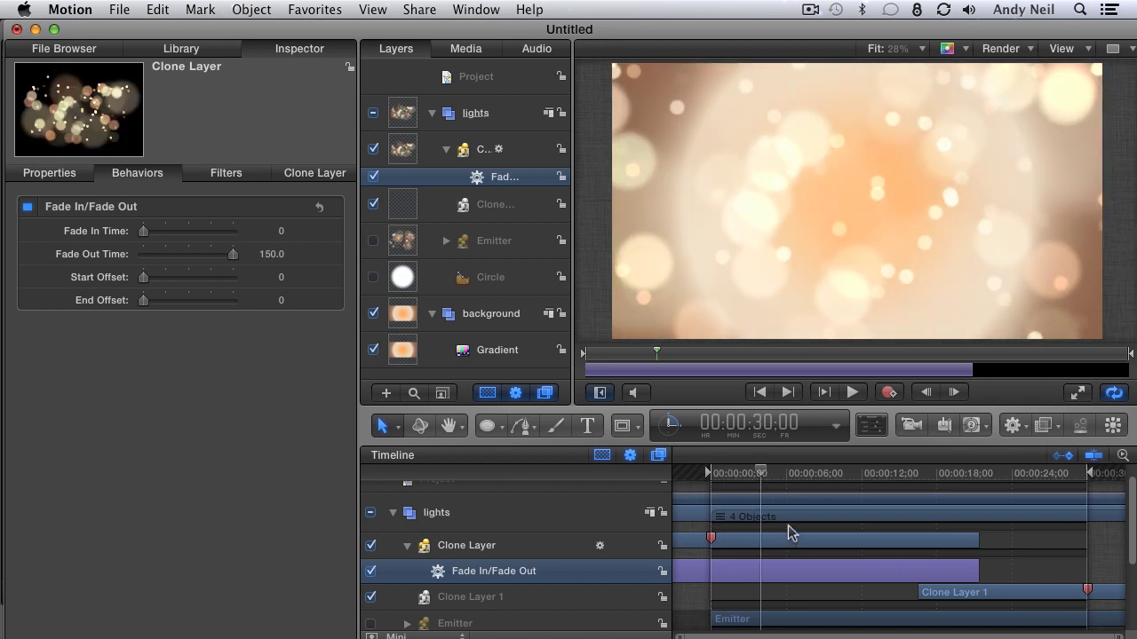
With all layers deselected, add a marker on the project's last frame, 00:00:29;29
left_click(751, 475)
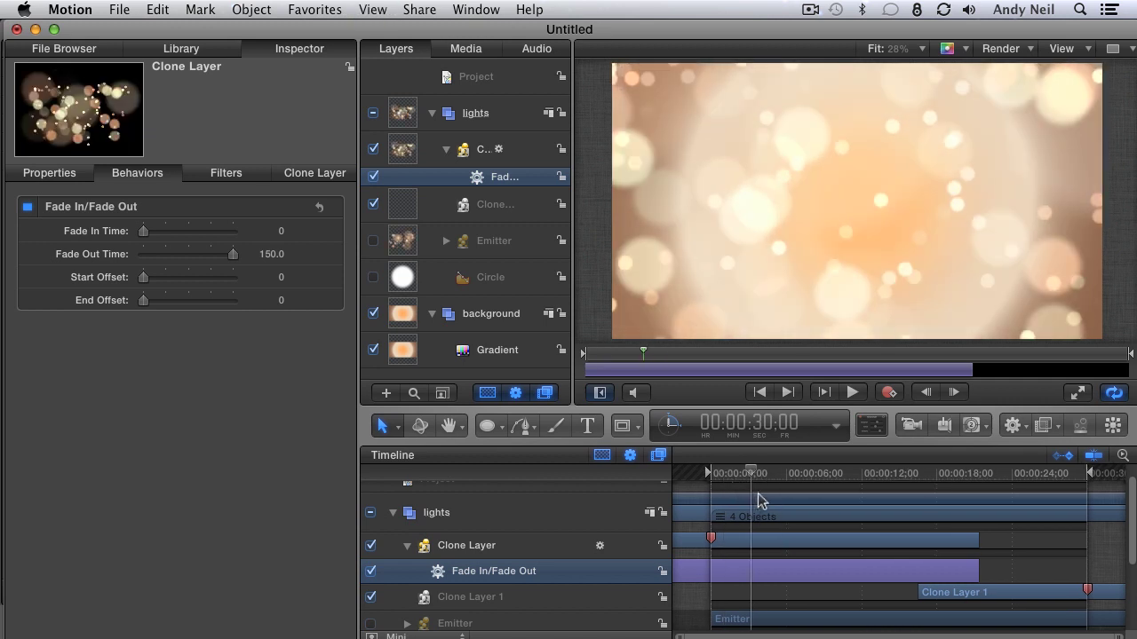
key("shift+super+a")
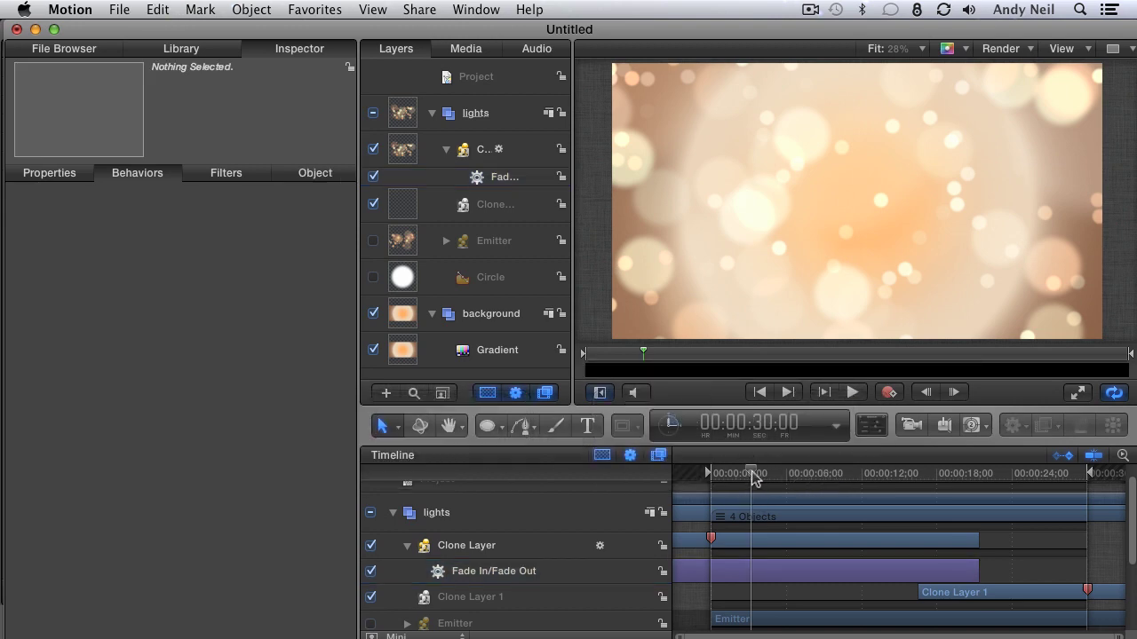
key("End")
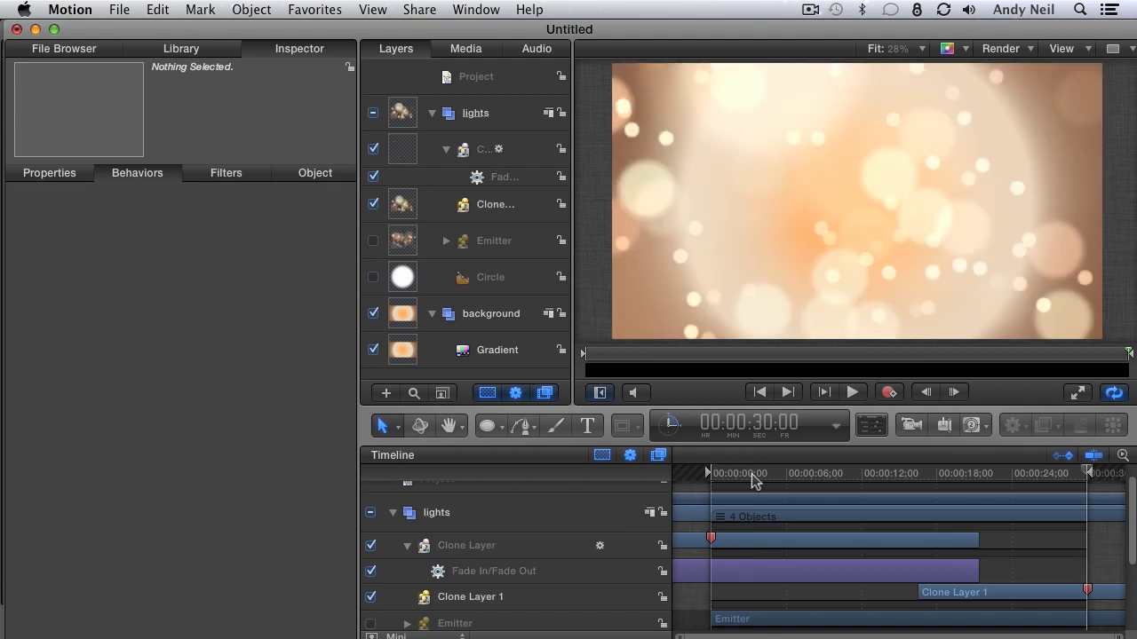
key("Left")
key("m")
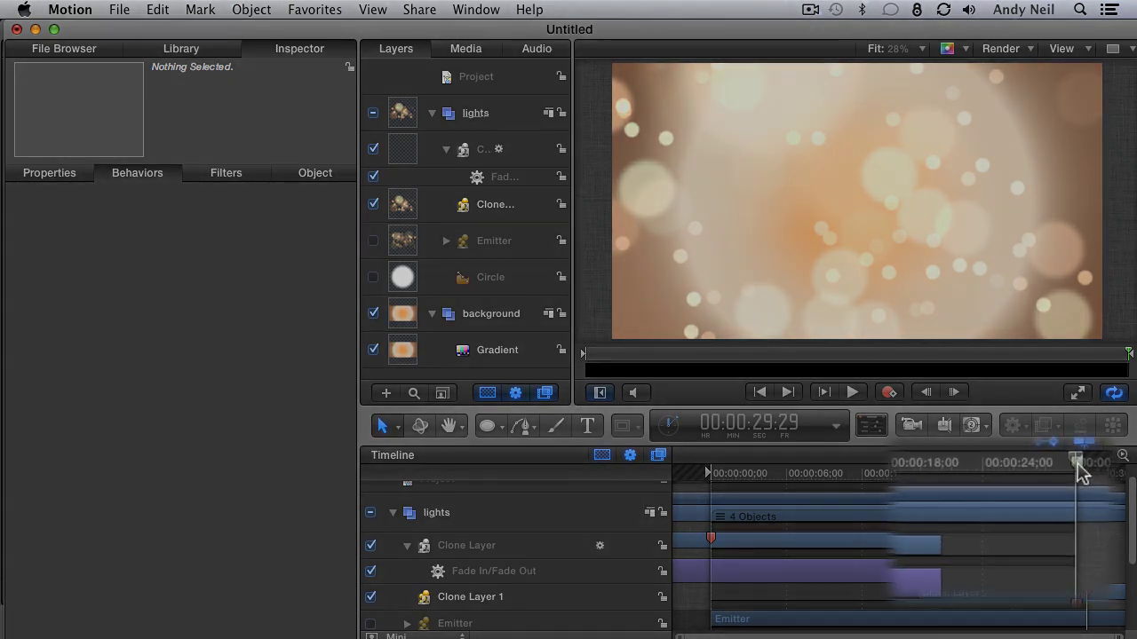
Change the new marker's type to Project Loop End
right_click(1078, 461)
left_click(1002, 478)
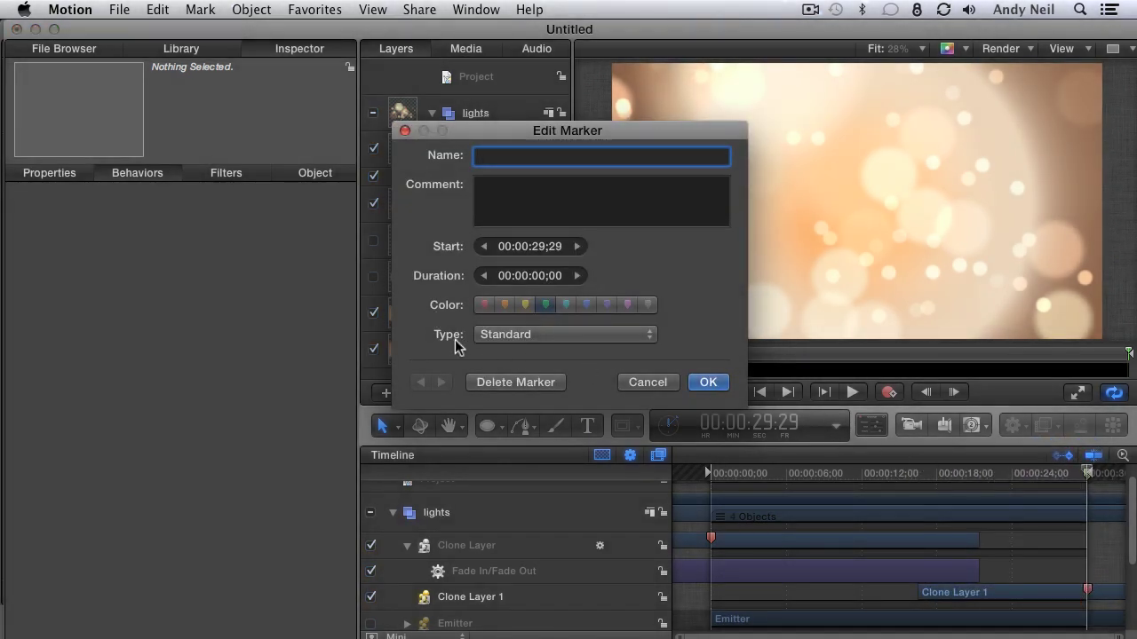
left_click(583, 337)
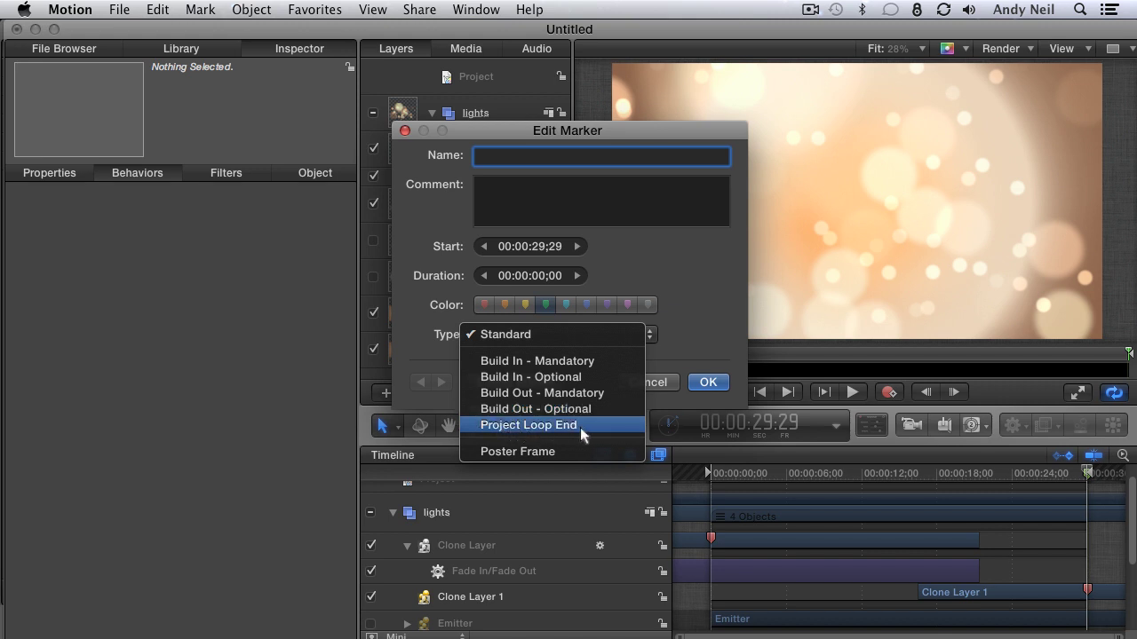
left_click(580, 425)
left_click(711, 384)
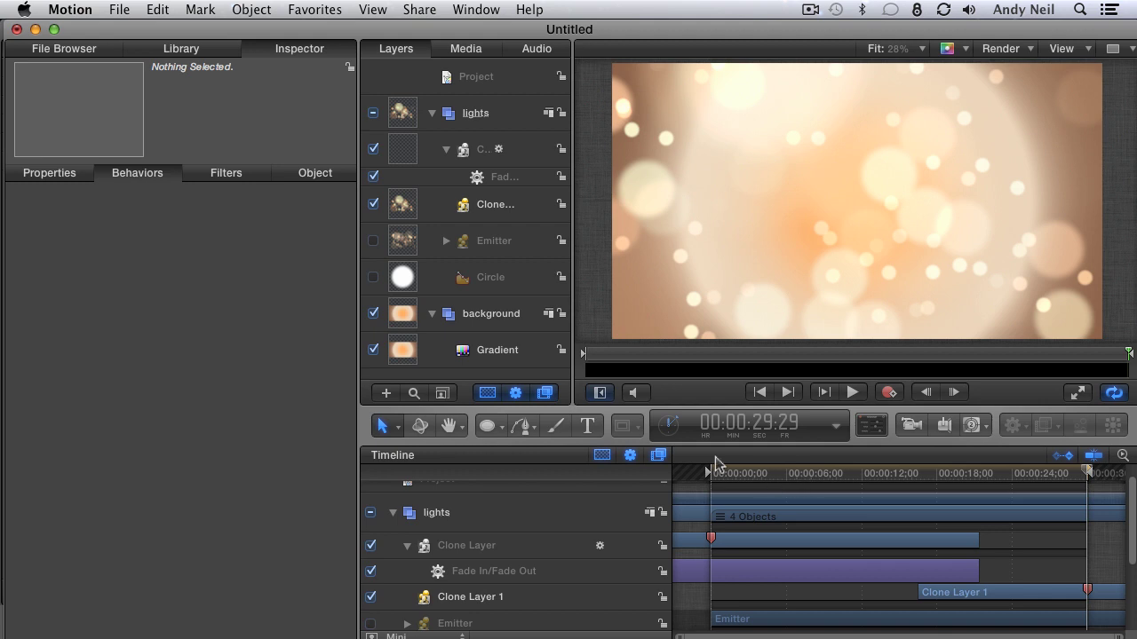
Publish the template as Final Cut generator 'Lights' in the Custom category
left_click(121, 10)
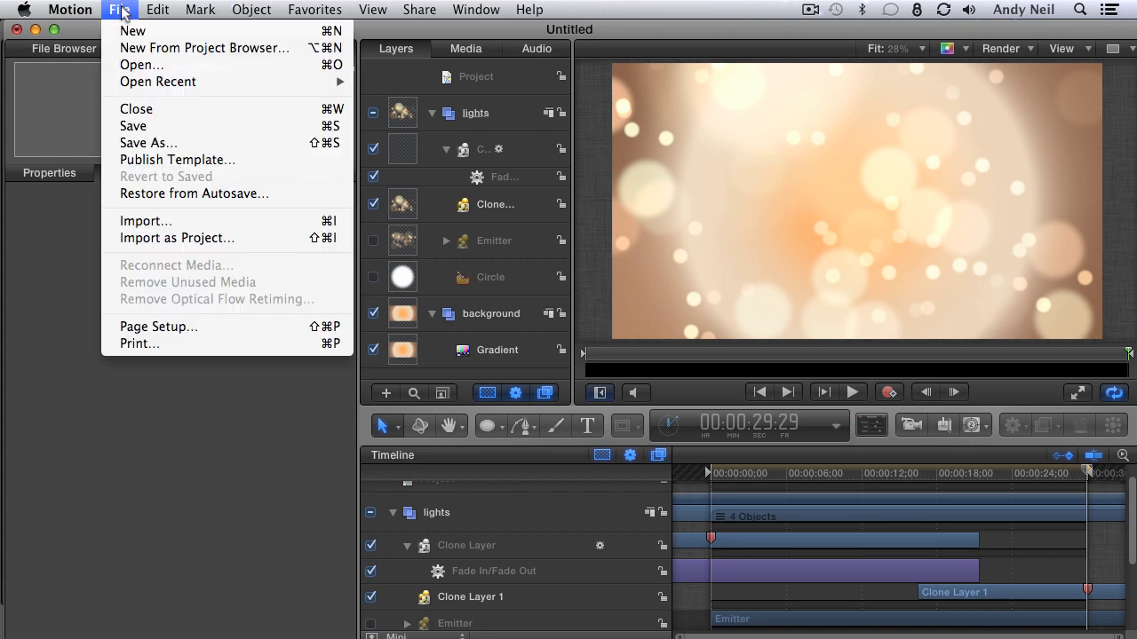
left_click(147, 167)
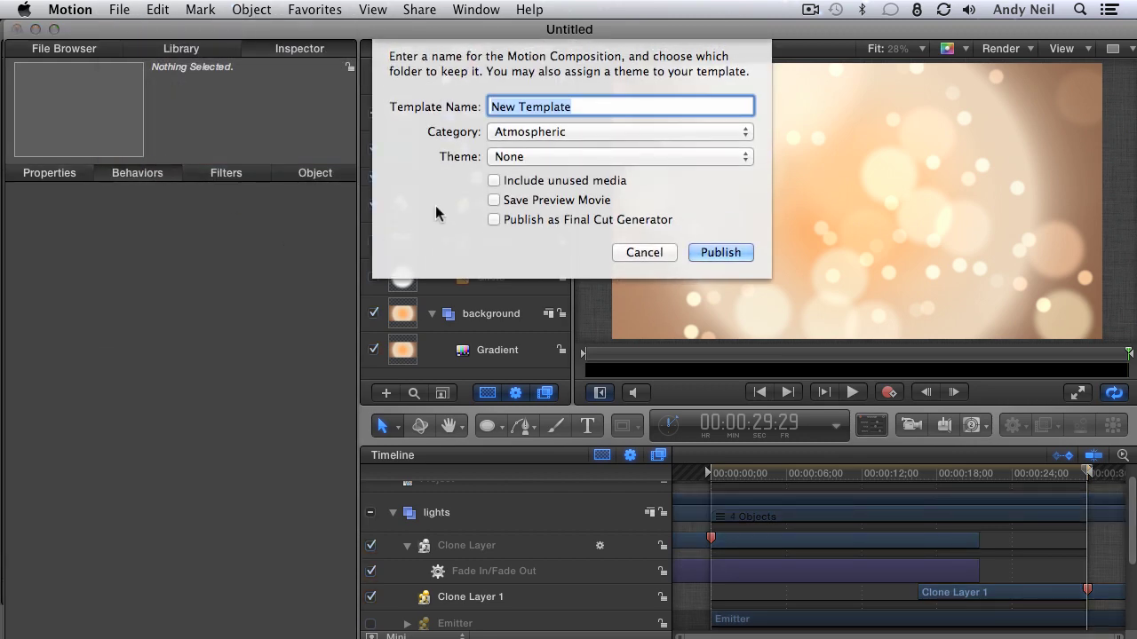
key("BackSpace")
type("Ligh")
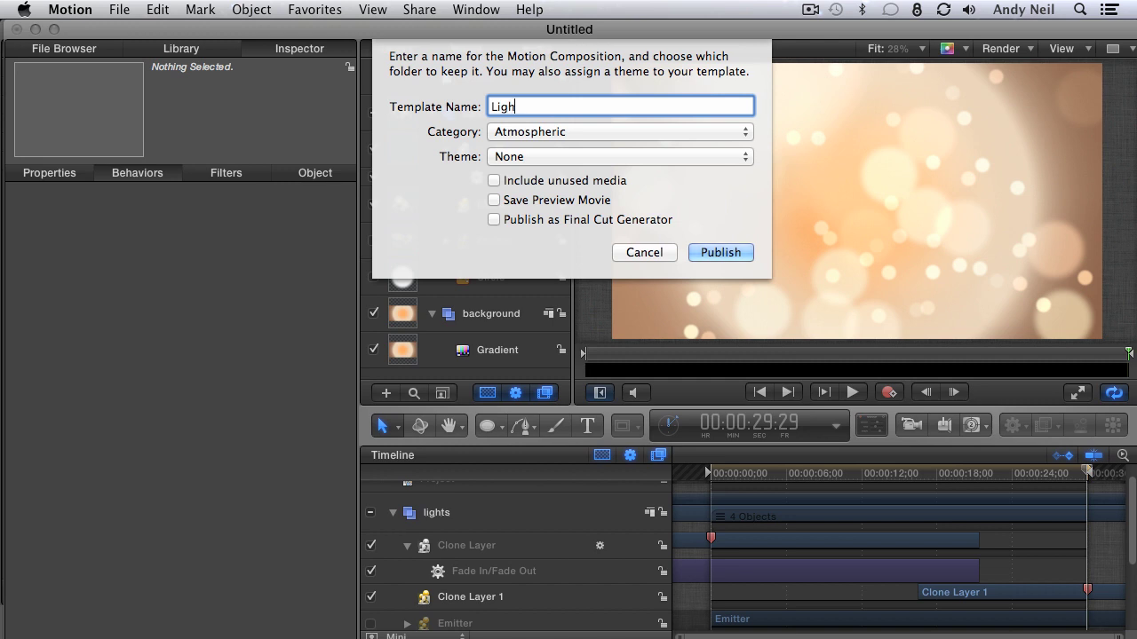
type("ts")
left_click(581, 132)
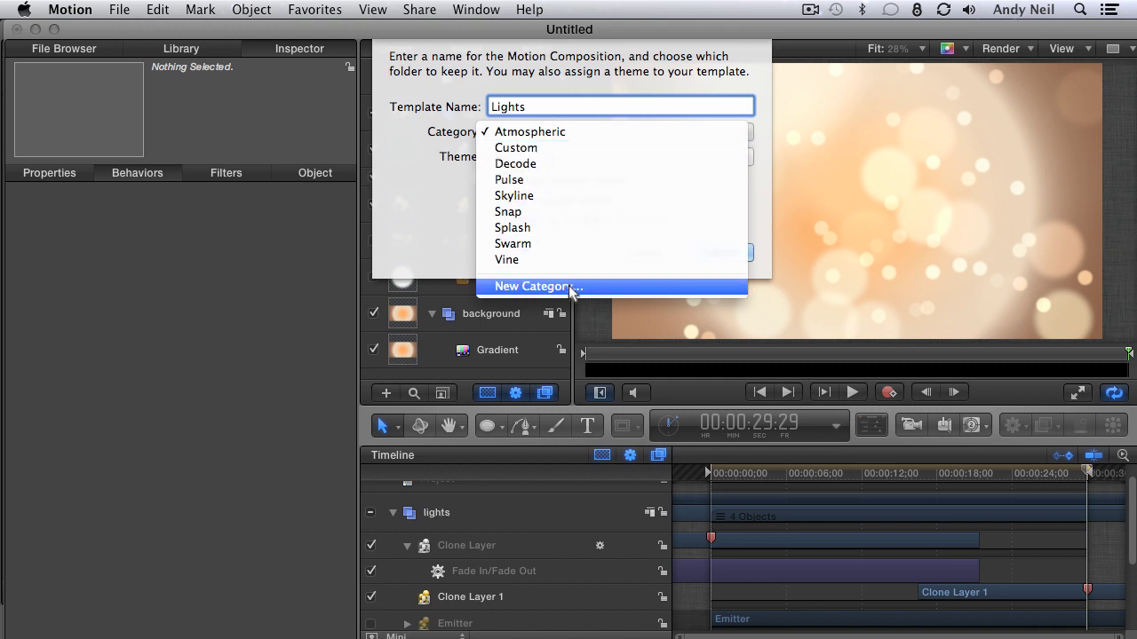
left_click(533, 148)
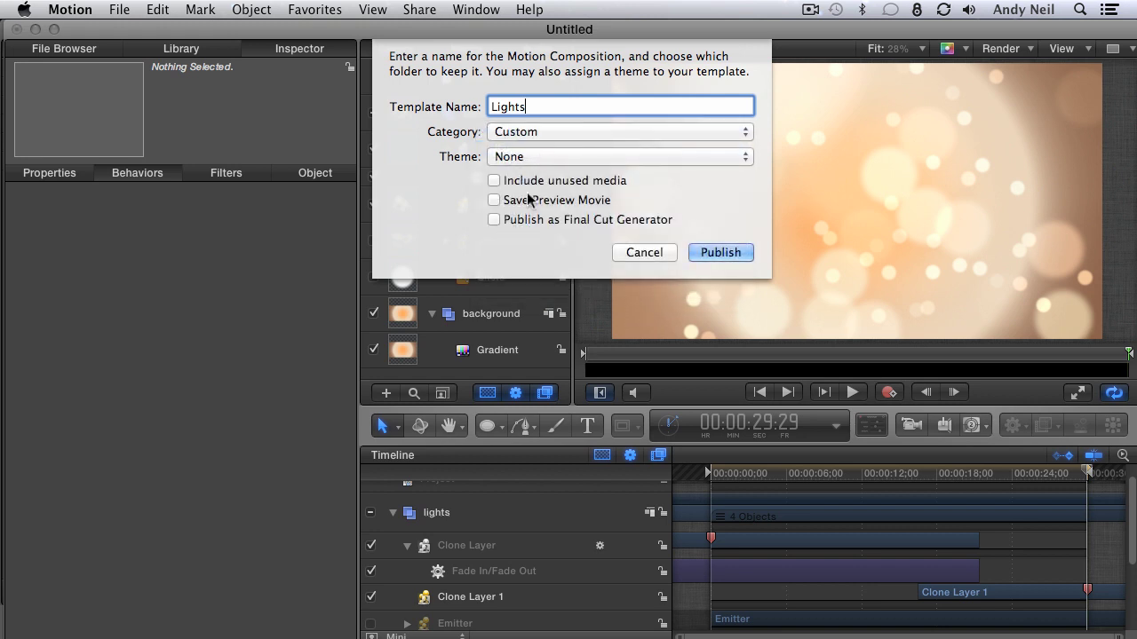
left_click(494, 220)
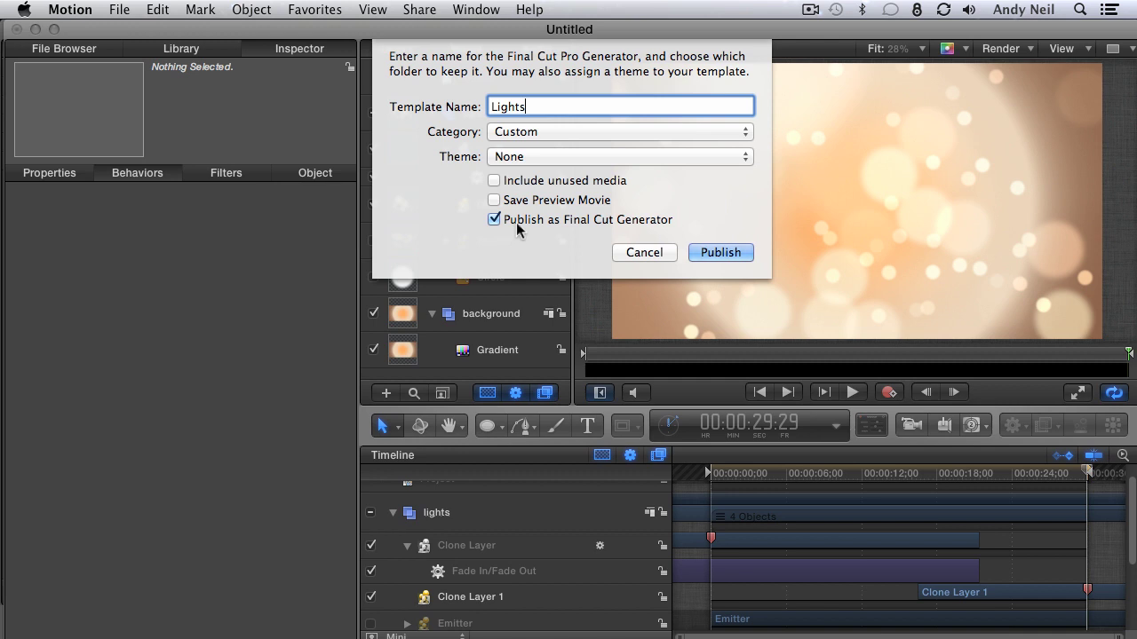
left_click(721, 253)
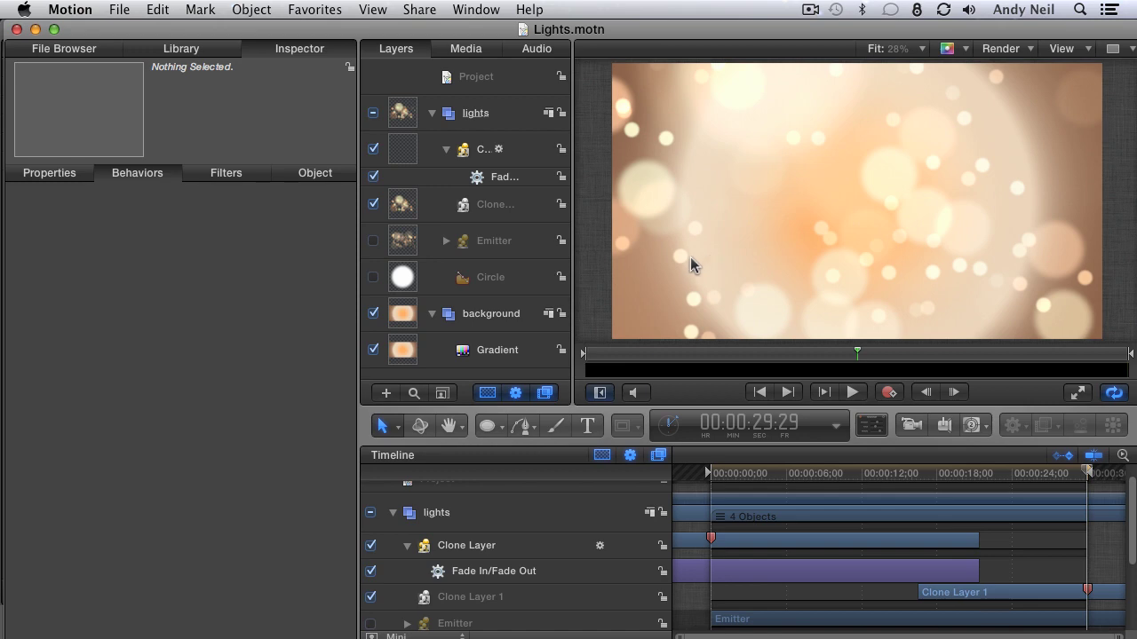
In Final Cut Pro, place the Custom 'Lights' generator onto the GFX timeline
key("super+Tab")
key("super+Tab")
key("super+Tab")
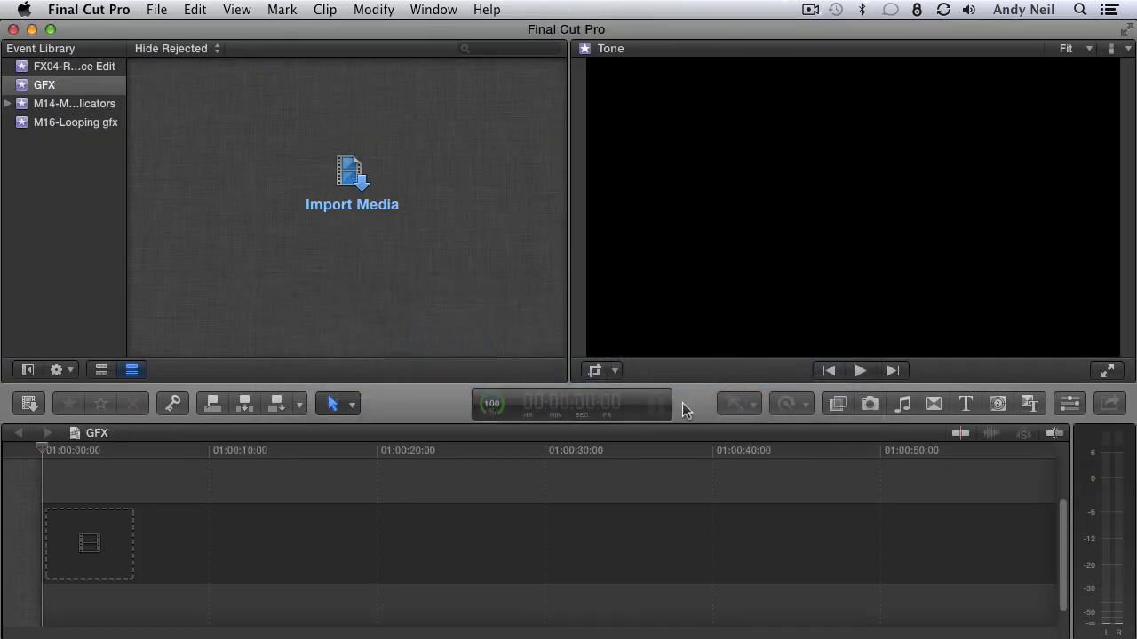
left_click(999, 405)
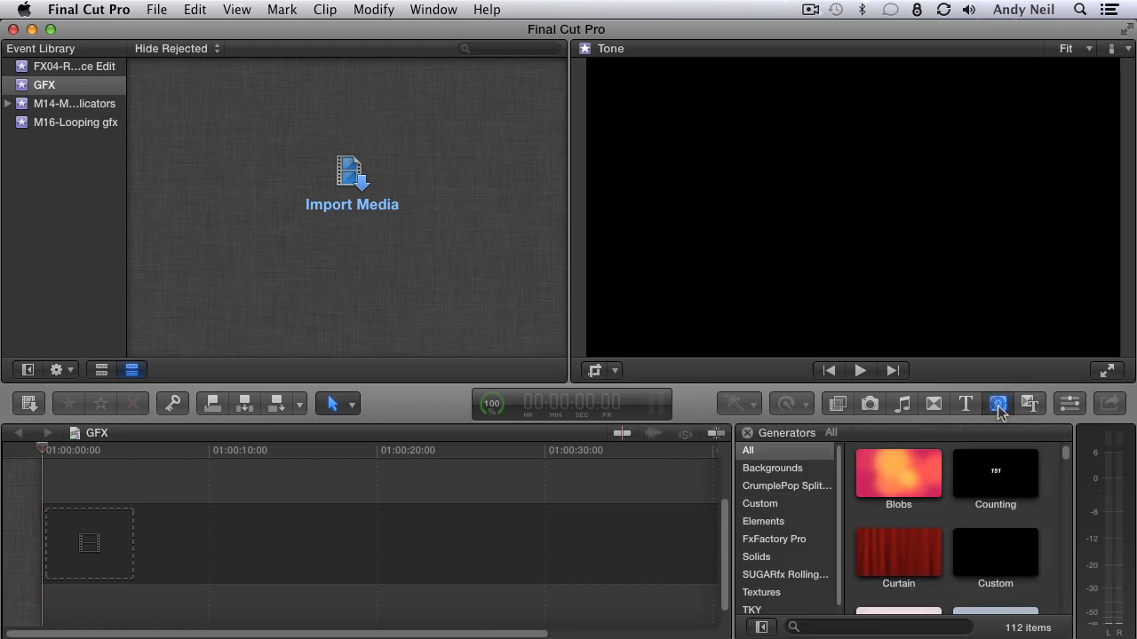
left_click(762, 504)
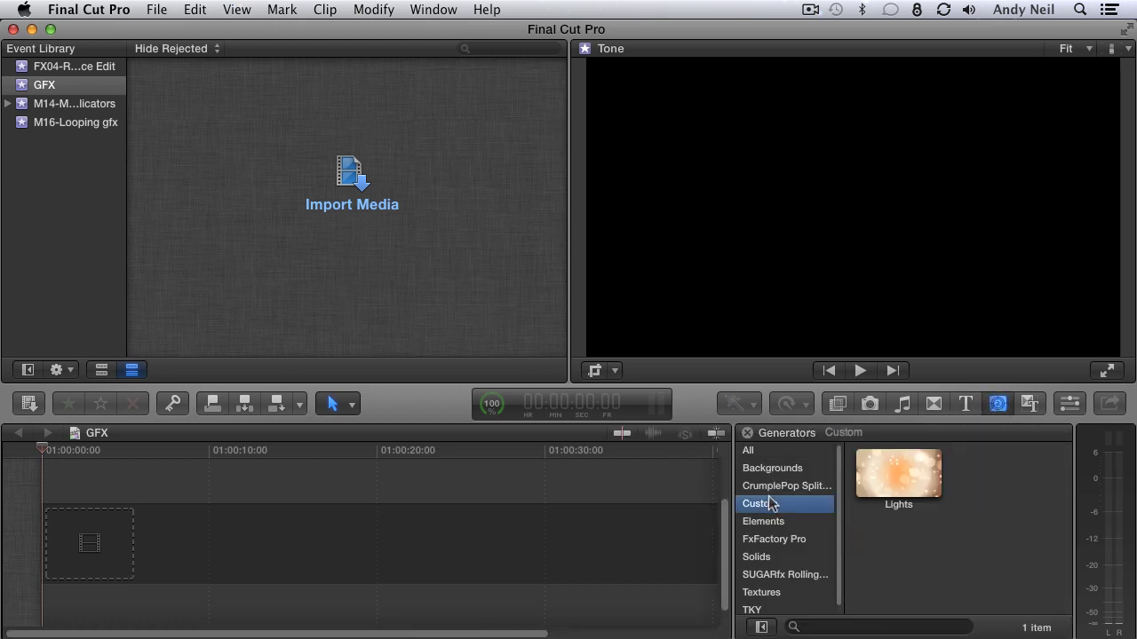
left_click(899, 484)
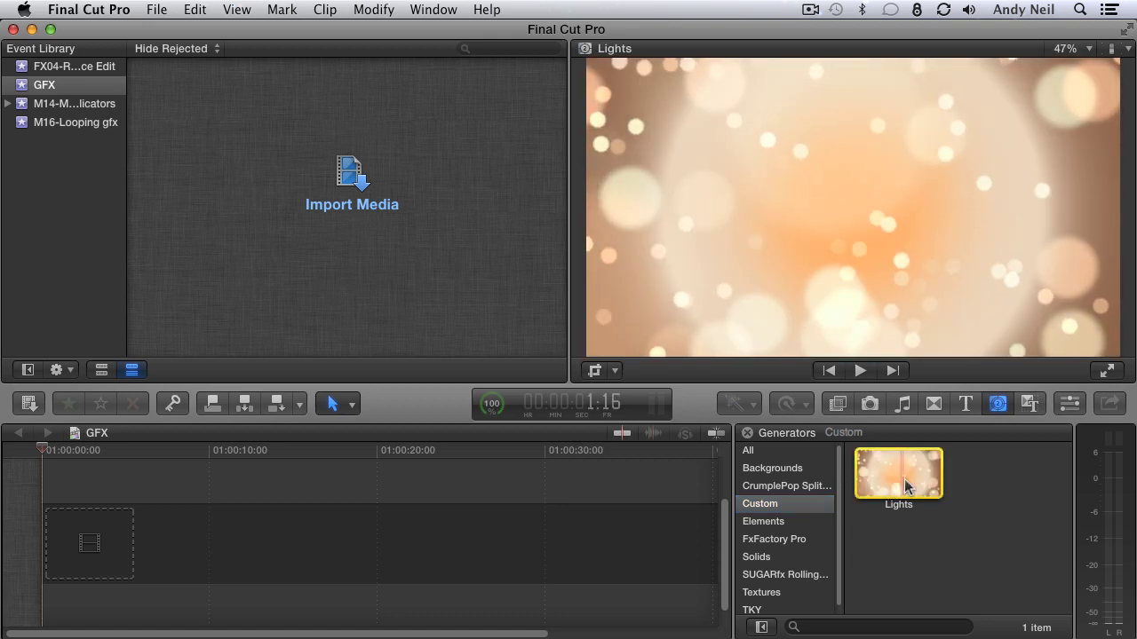
left_click_drag(906, 485, 544, 546)
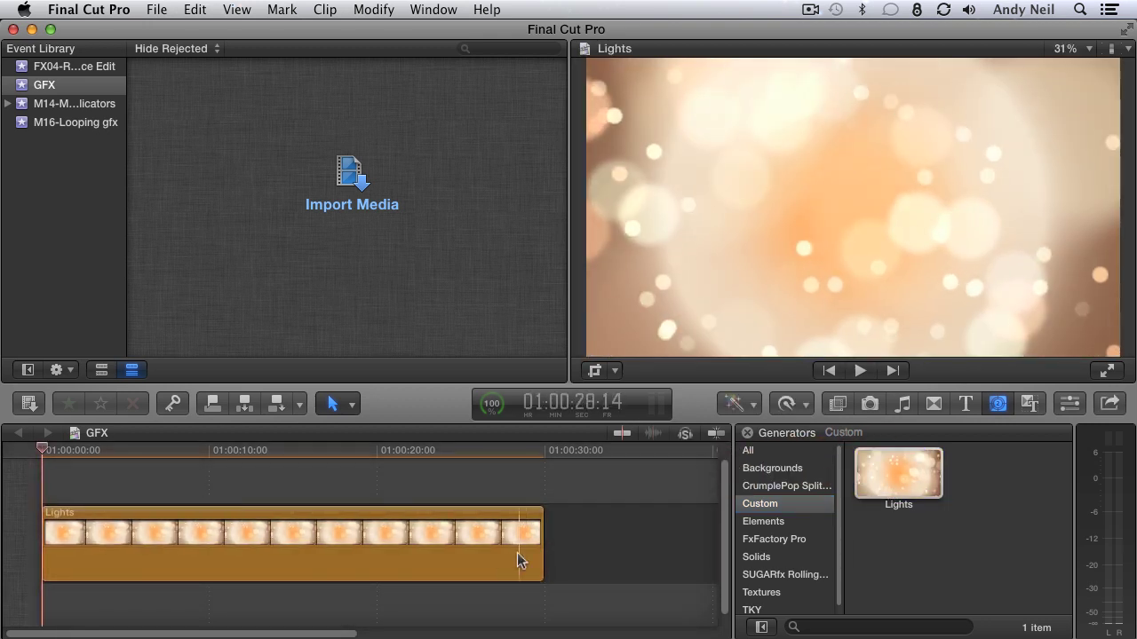
Stretch the Lights clip to nearly a minute and play it from about 22 seconds
scroll(498, 560, "right", 2)
left_click_drag(493, 552, 668, 552)
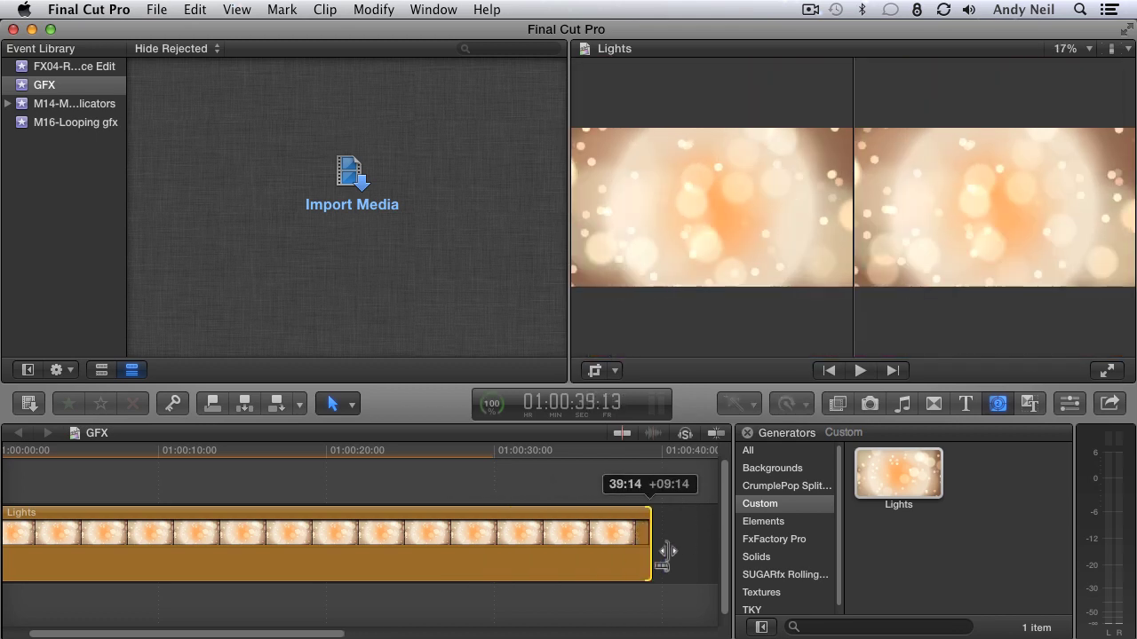
key("super+minus")
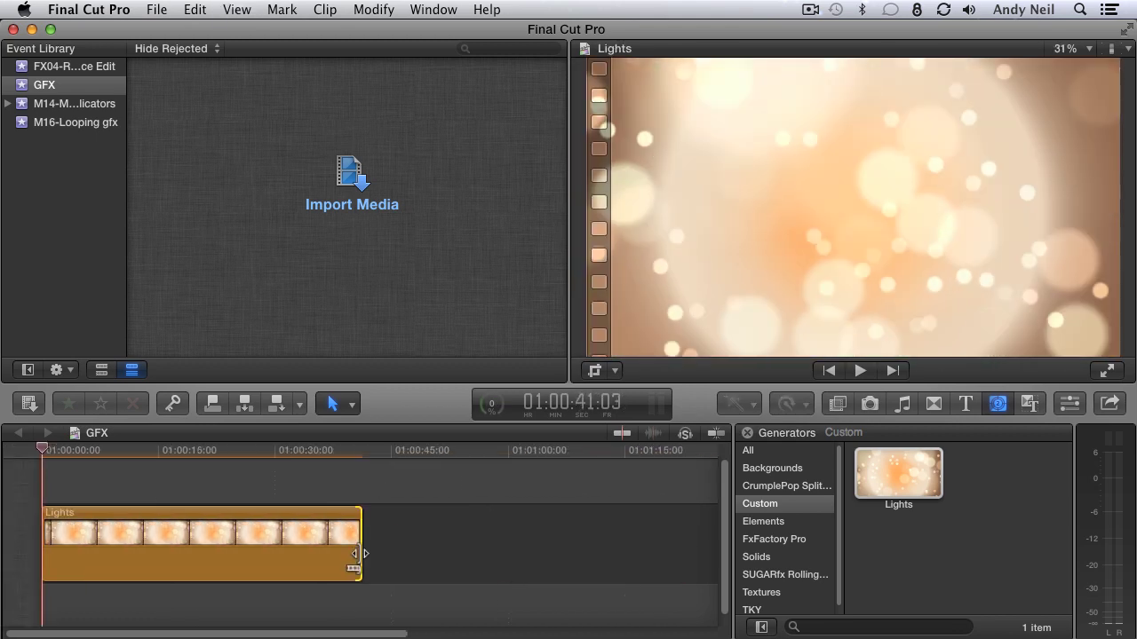
left_click_drag(358, 554, 500, 552)
left_click_drag(204, 454, 216, 459)
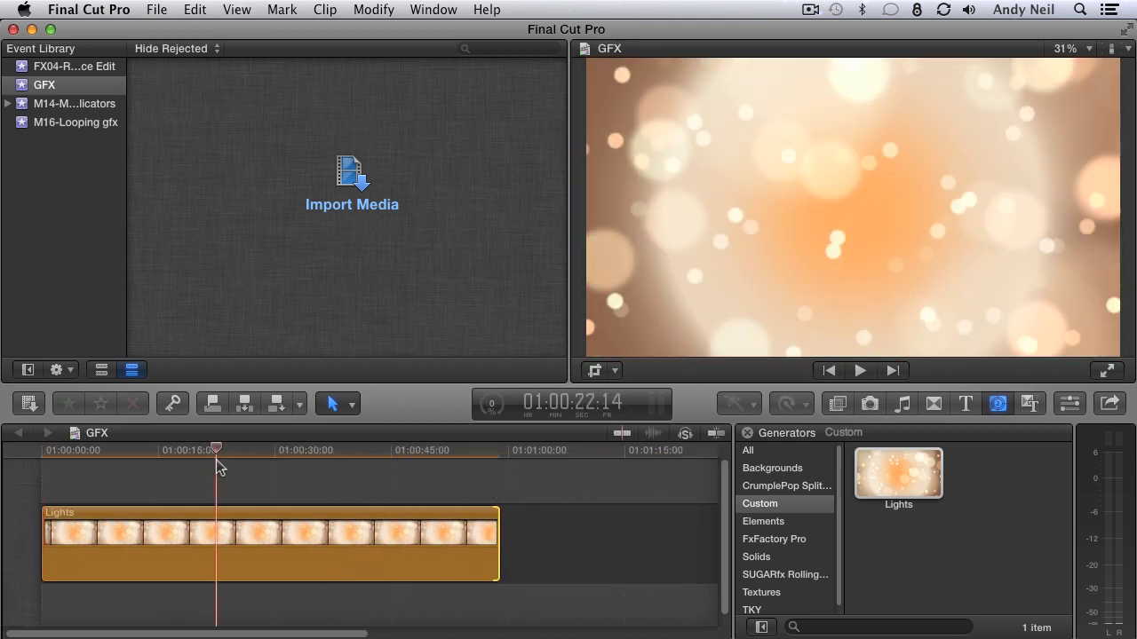
key("space")
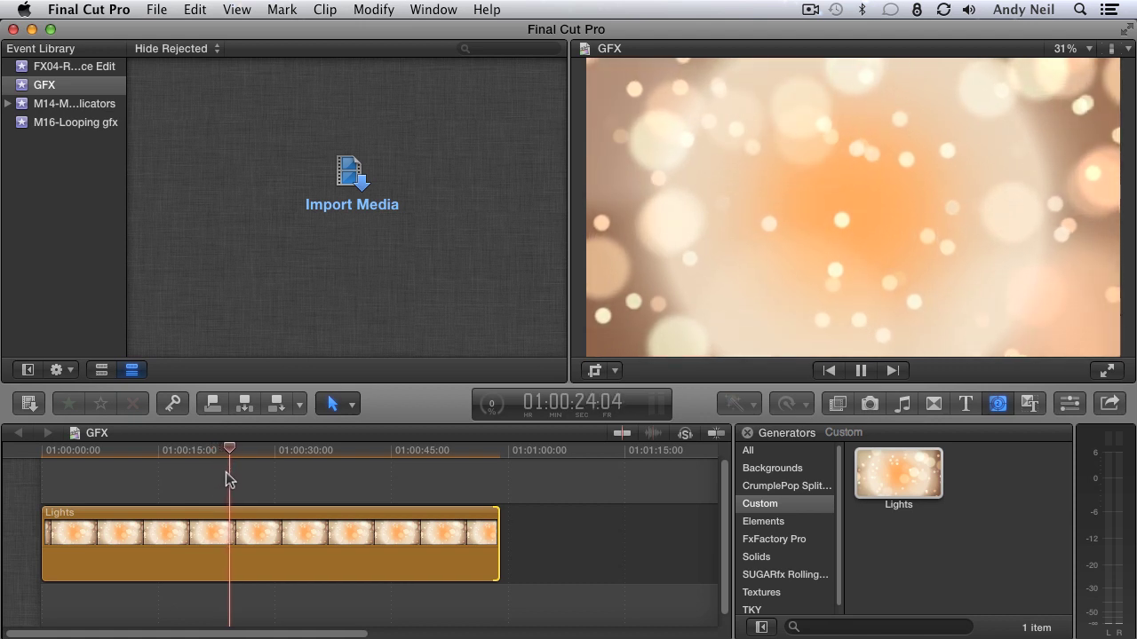